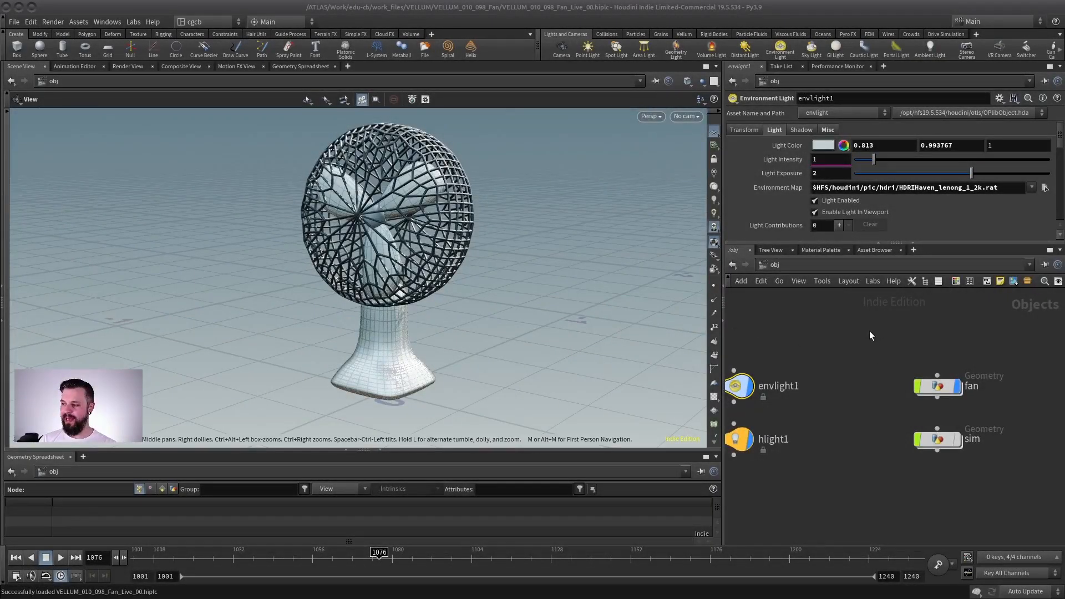
Step: Open the fan object's geometry network and display the merge4 node that joins the fan blades and hub sphere
middle_click_drag(870, 336, 842, 349)
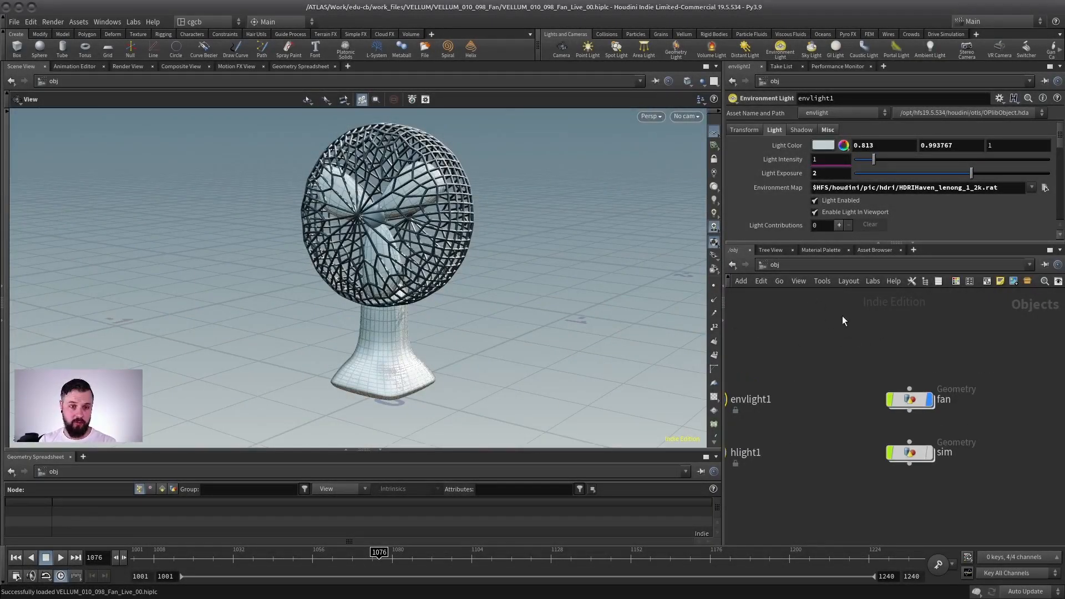
double_click(910, 400)
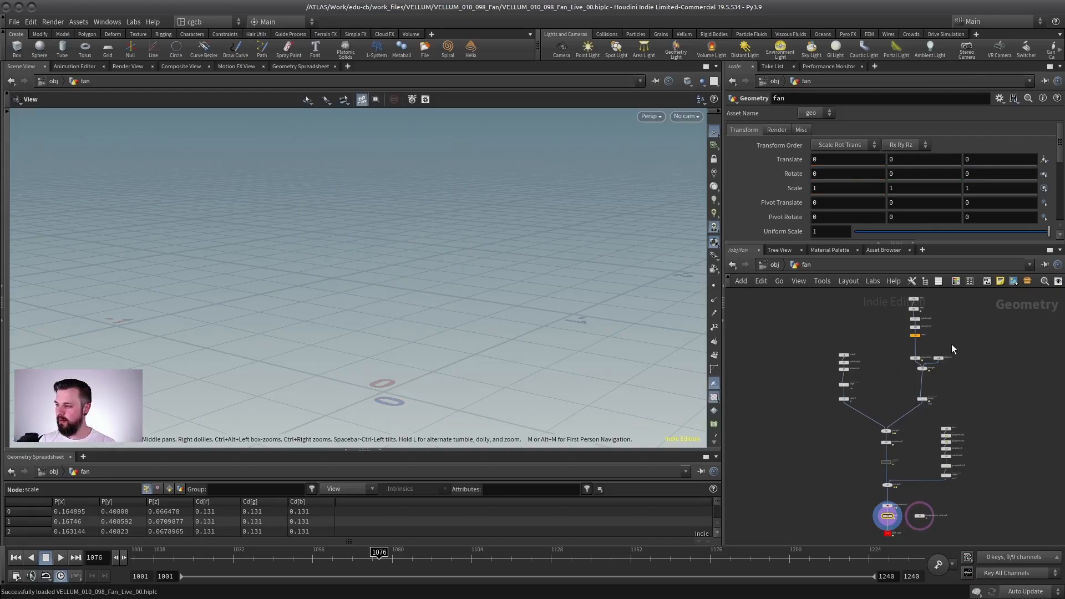
scroll(888, 369, "up", 5)
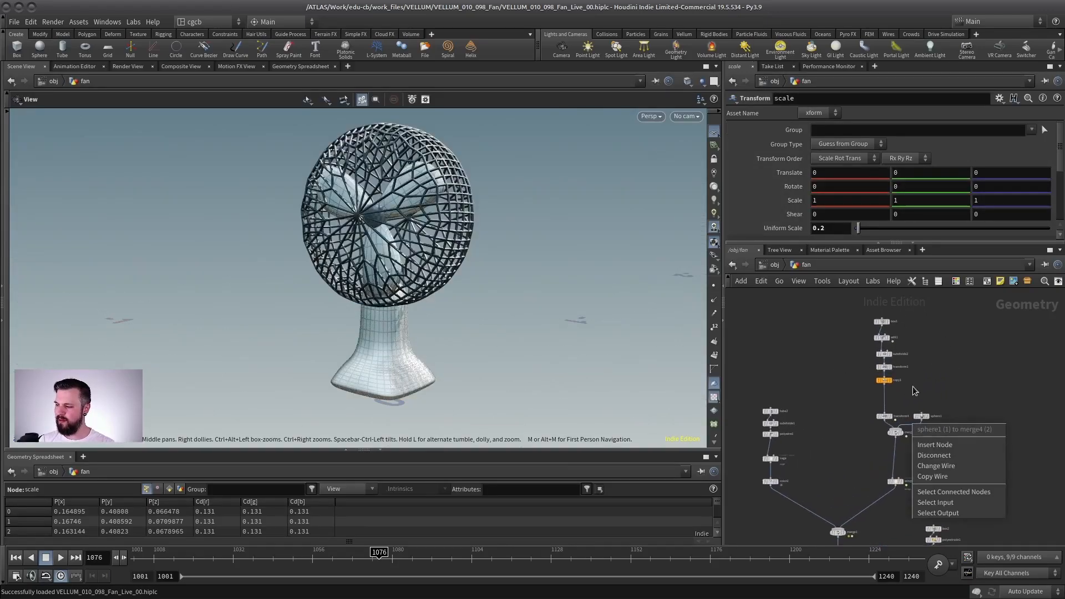
middle_click_drag(926, 401, 921, 419)
left_click(878, 475)
left_click(869, 476)
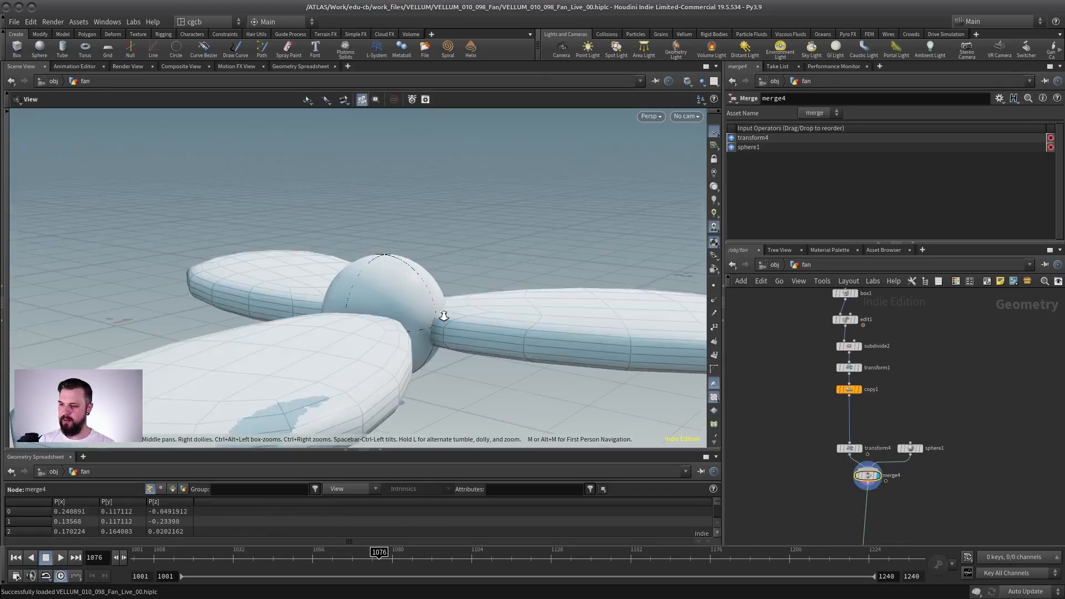
left_click_drag(440, 312, 440, 262)
middle_click_drag(776, 426, 797, 382)
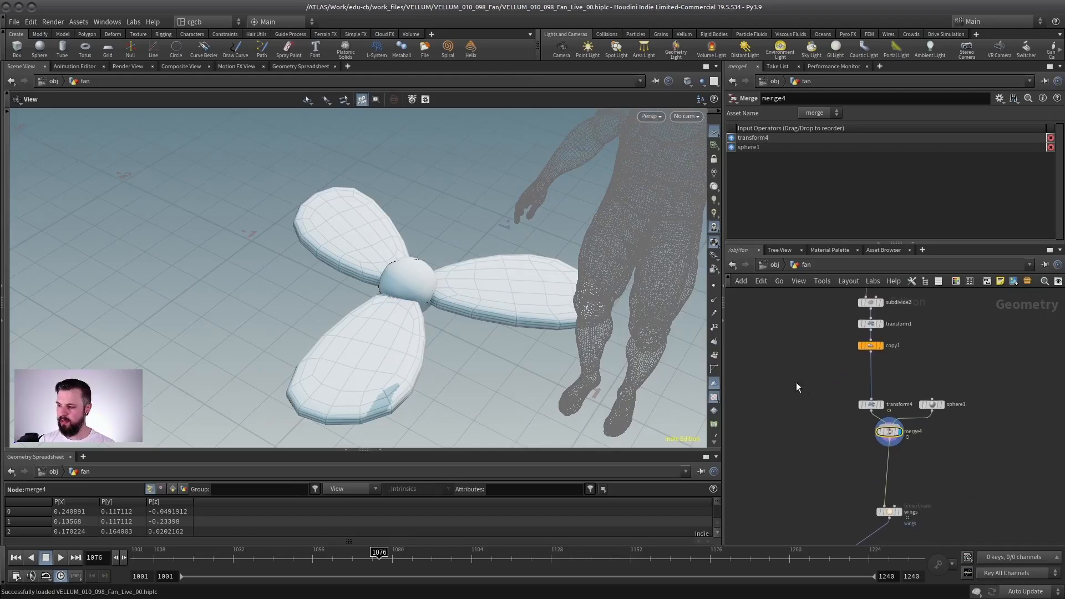
Step: Display the merge1 node to examine the blades combined with the wire cage
scroll(559, 334, "down", 4)
left_click_drag(555, 340, 593, 294)
scroll(804, 475, "down", 4)
scroll(909, 419, "up", 5)
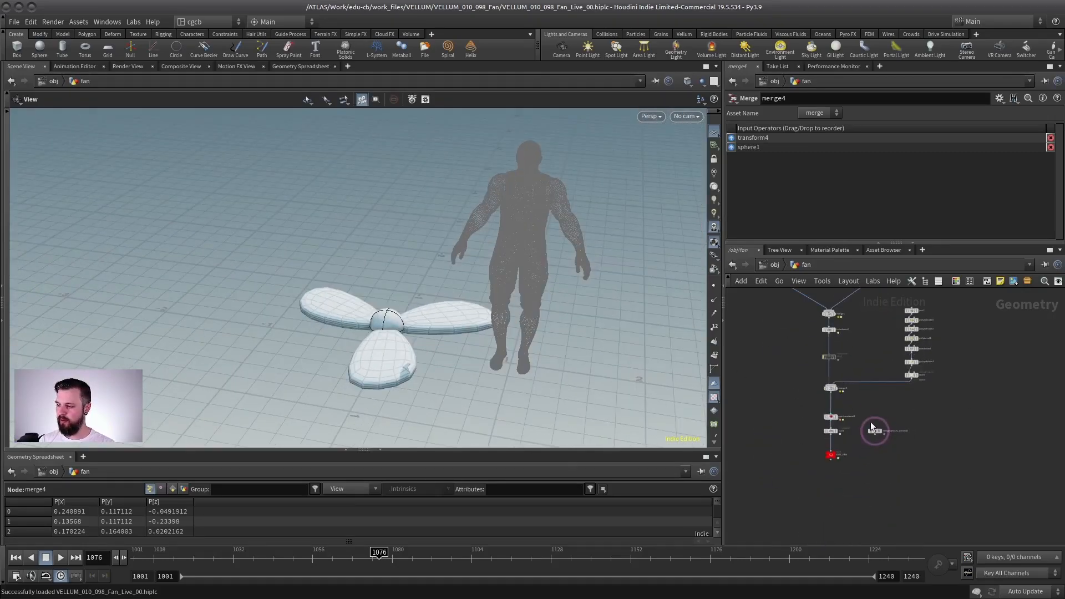
middle_click_drag(827, 368, 880, 439)
scroll(880, 438, "down", 4)
middle_click_drag(863, 344, 867, 440)
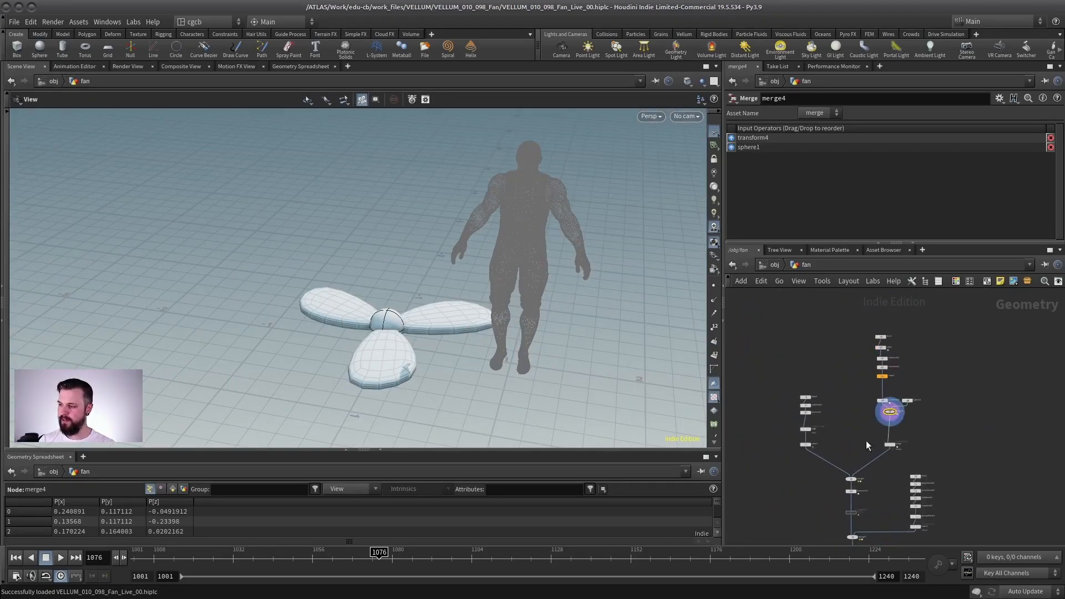
scroll(866, 442, "up", 3)
middle_click_drag(810, 335, 780, 302)
left_click(811, 483)
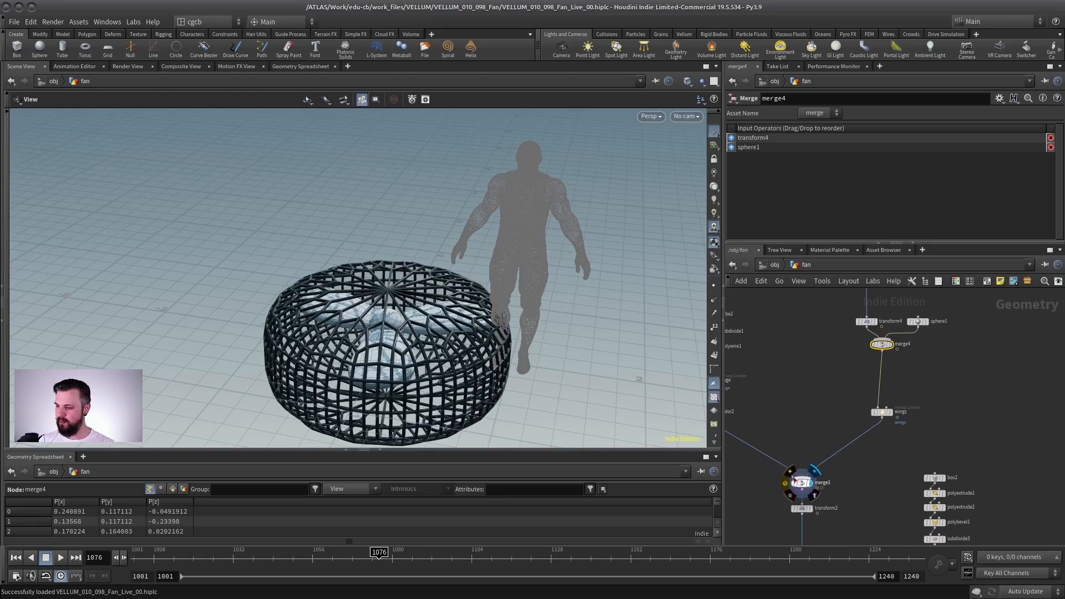
left_click_drag(602, 349, 605, 395)
middle_click_drag(604, 395, 632, 294)
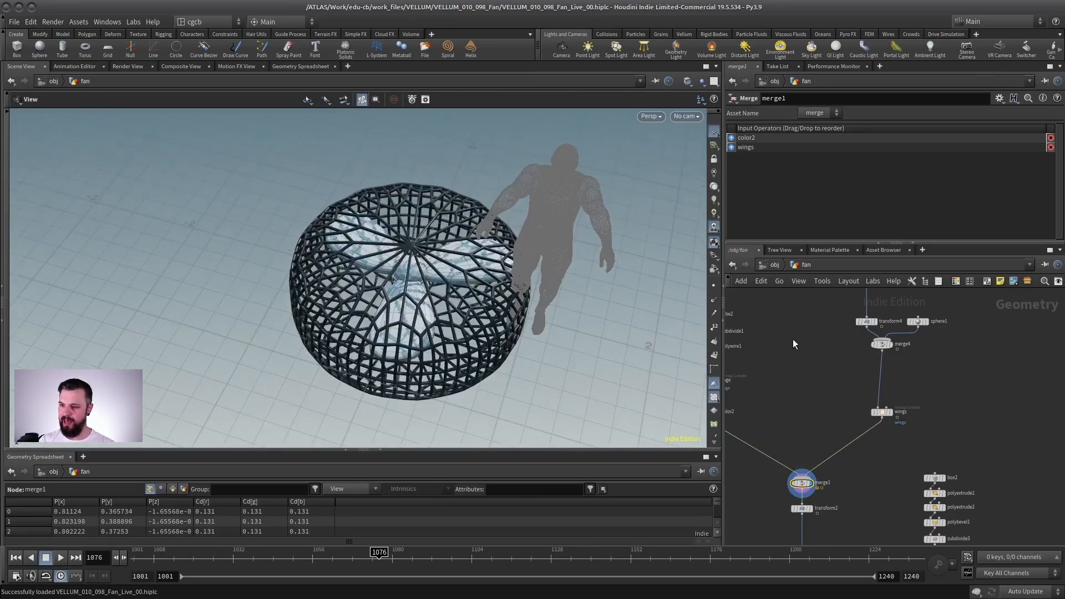
Step: Inspect the cage branch by displaying polywire1 and its subdivide1 input node
middle_click_drag(744, 348, 895, 360)
scroll(882, 354, "up", 3)
left_click(862, 361)
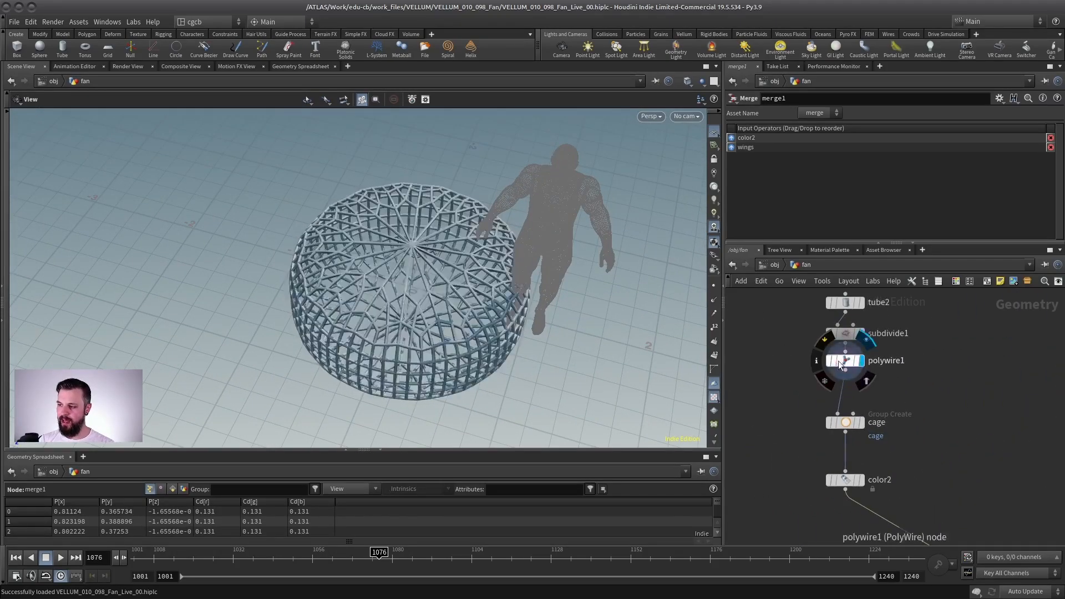
left_click(839, 360)
left_click(861, 334)
left_click(840, 334)
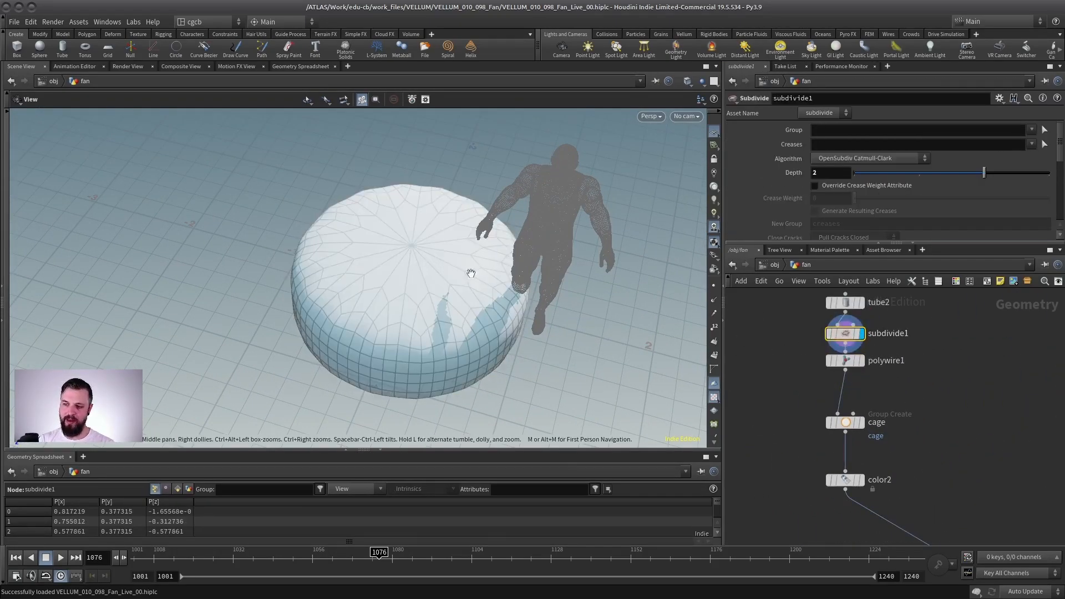
left_click(861, 334, "ctrl")
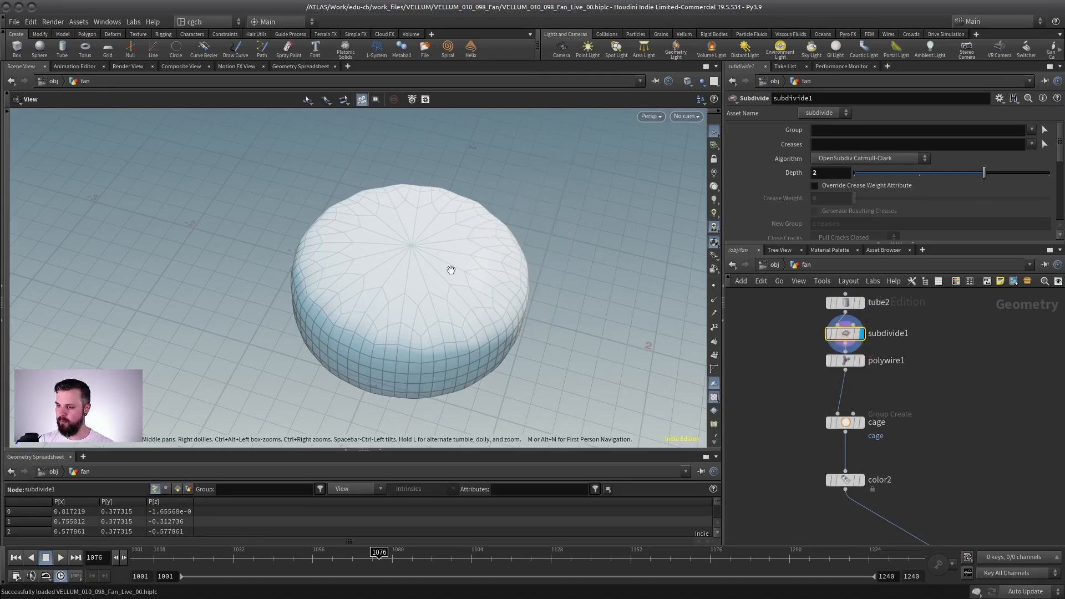
right_click_drag(452, 266, 380, 242)
mouse_move(407, 289)
left_mouse_down()
mouse_move(459, 302)
mouse_move(415, 275)
left_mouse_up()
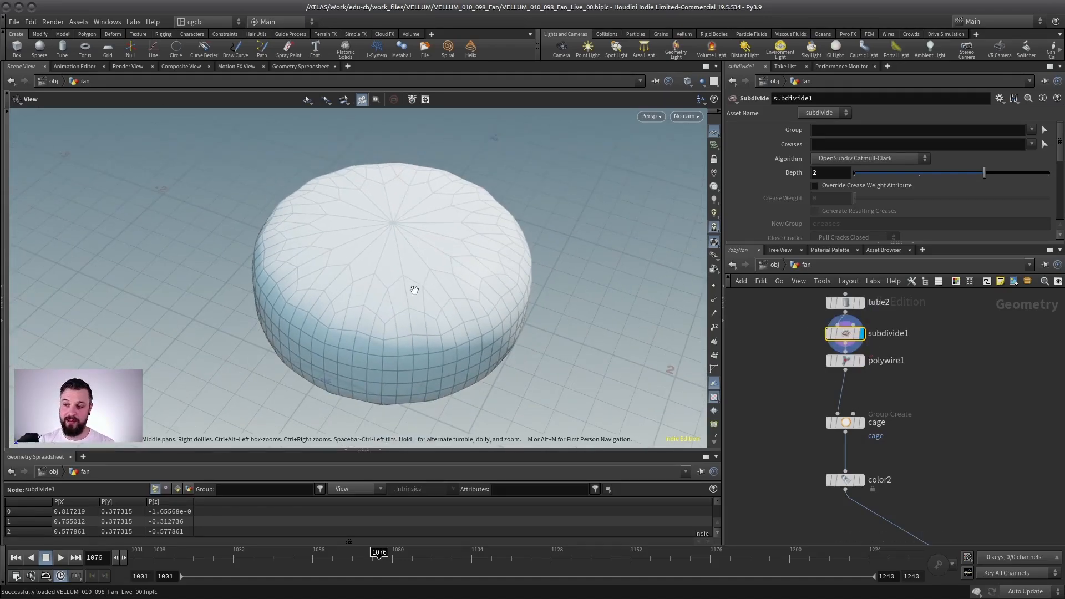
Step: Compare the tube2, subdivide1 and polywire1 results, and toggle off the wireframe overlay in the viewport
left_click(861, 302)
left_click(862, 334)
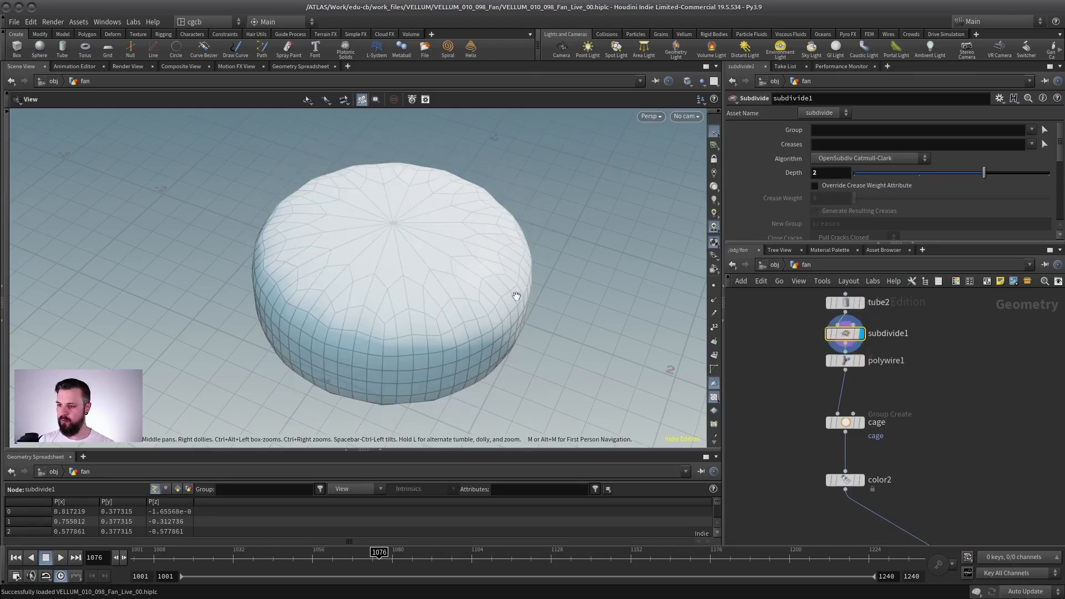
left_click(861, 360)
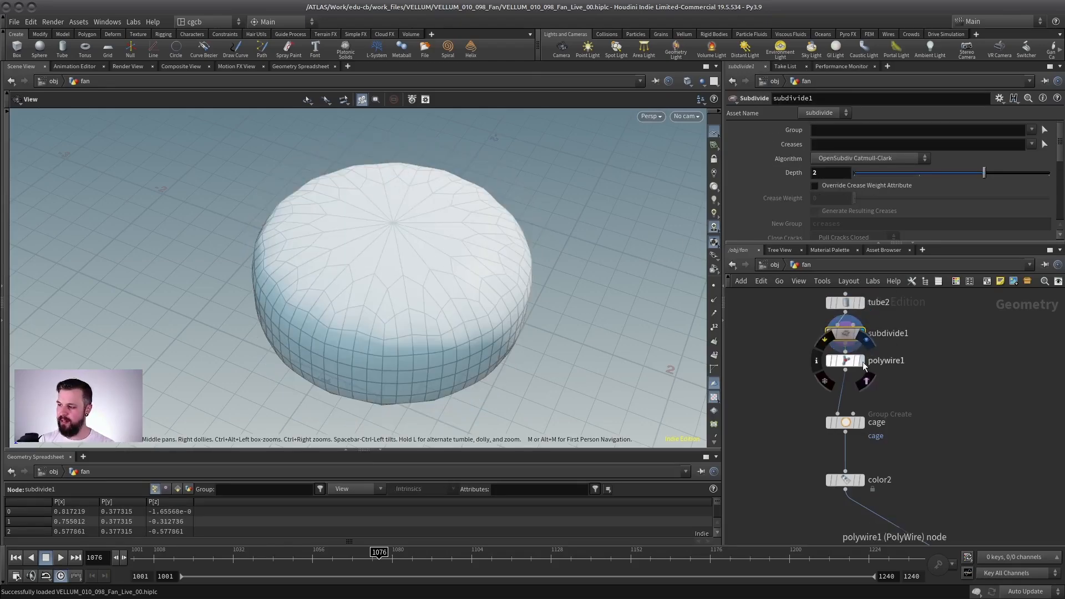
key("shift+w")
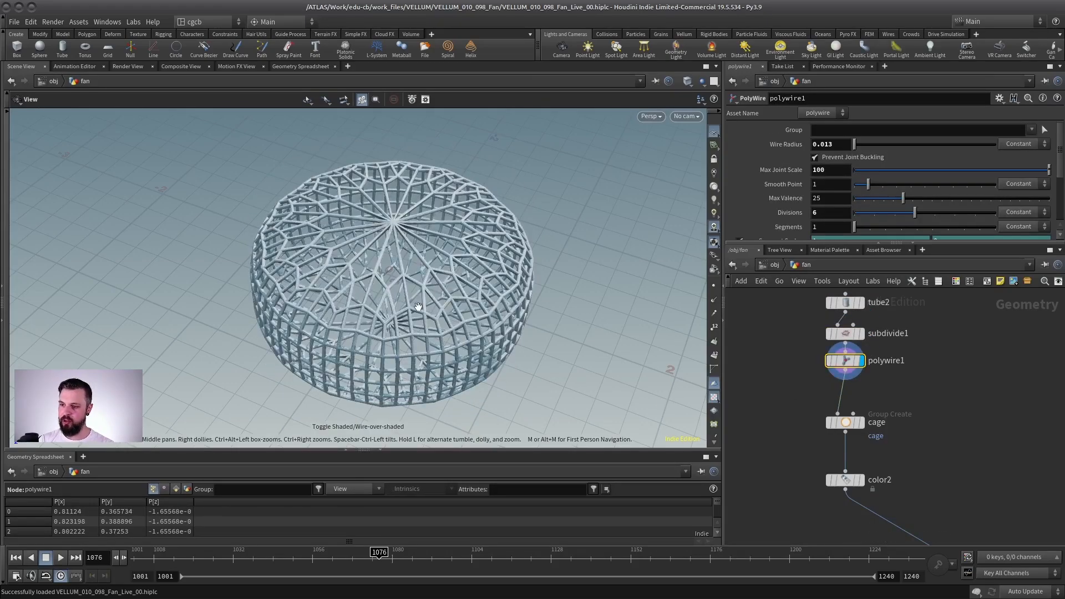
mouse_move(419, 305)
left_mouse_down()
mouse_move(395, 265)
mouse_move(438, 325)
mouse_move(421, 299)
left_mouse_up()
Step: Display the color2 node below the cage group to examine the coloured cage
middle_click_drag(893, 456, 823, 347)
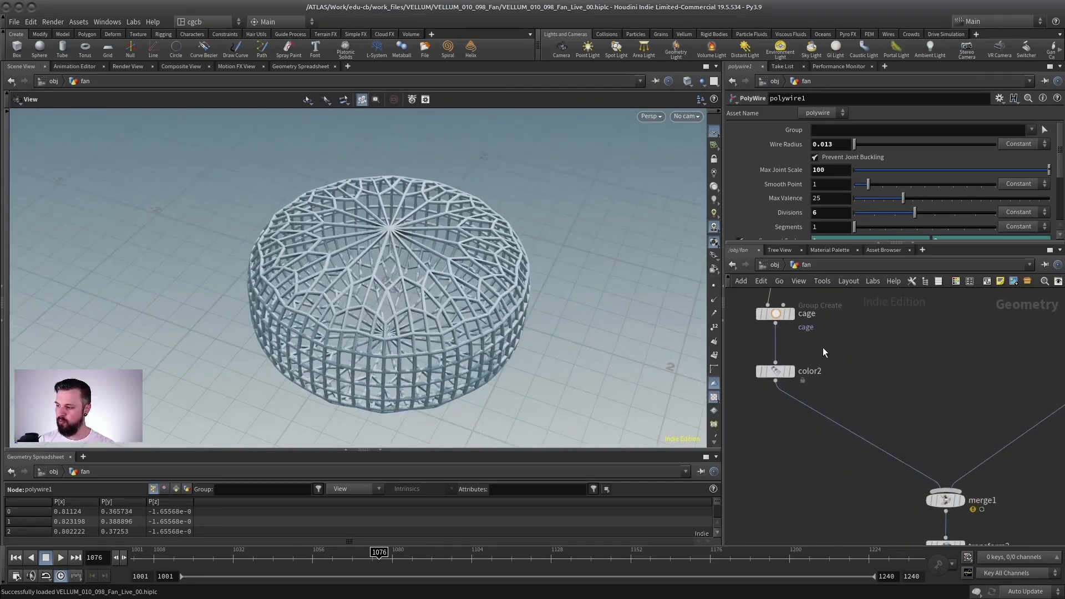
left_click(793, 371)
middle_click_drag(831, 298, 862, 340)
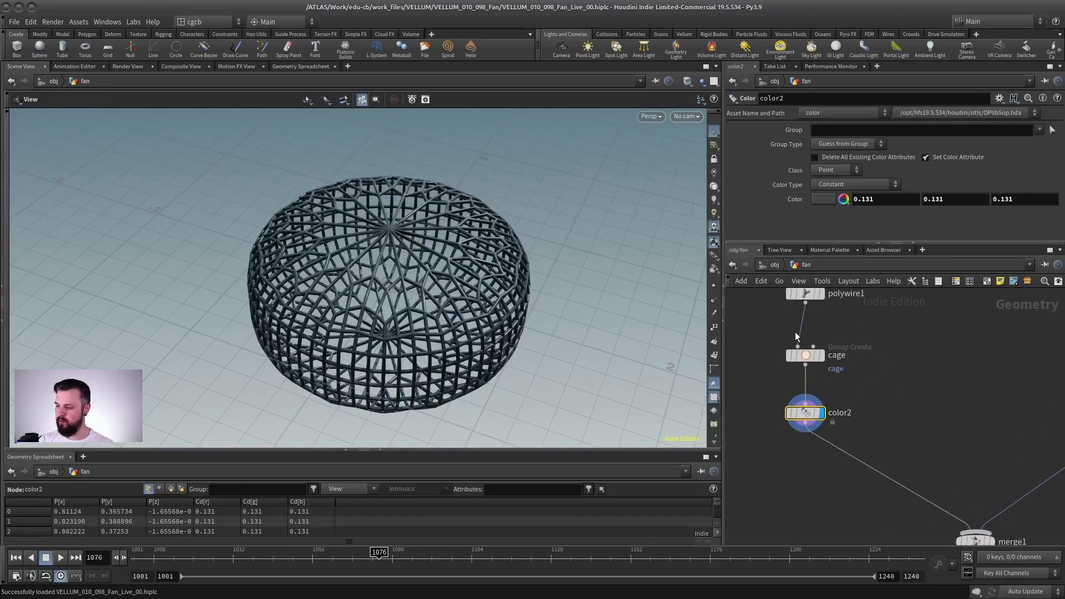
Step: Display the transform2 node below merge1 and frame the rotated fan head in the viewport
middle_click_drag(945, 415, 834, 338)
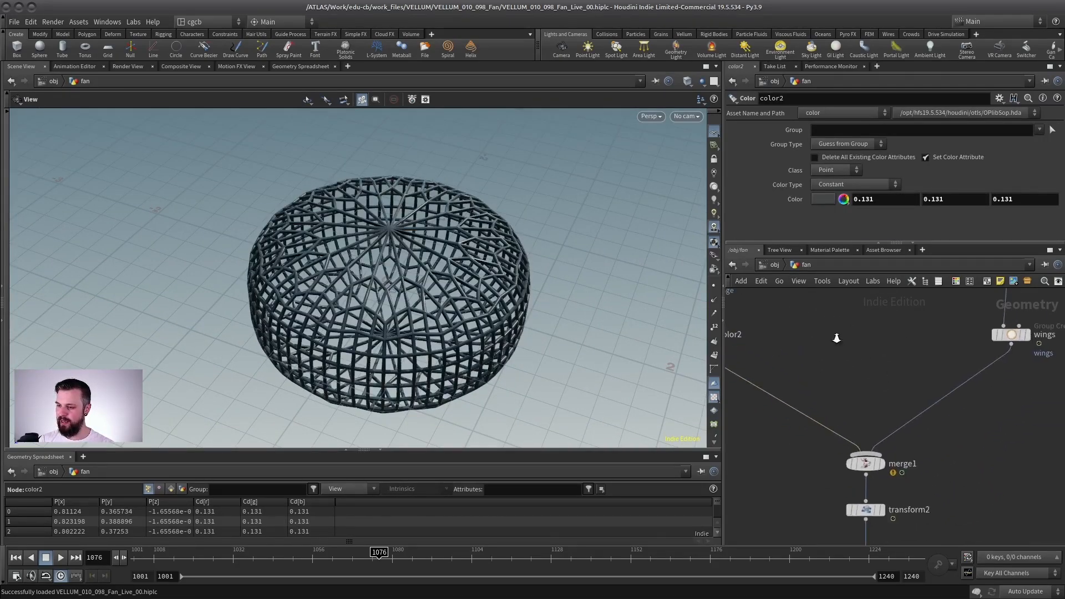
scroll(837, 339, "down", 5)
scroll(899, 426, "up", 6)
left_click(829, 432)
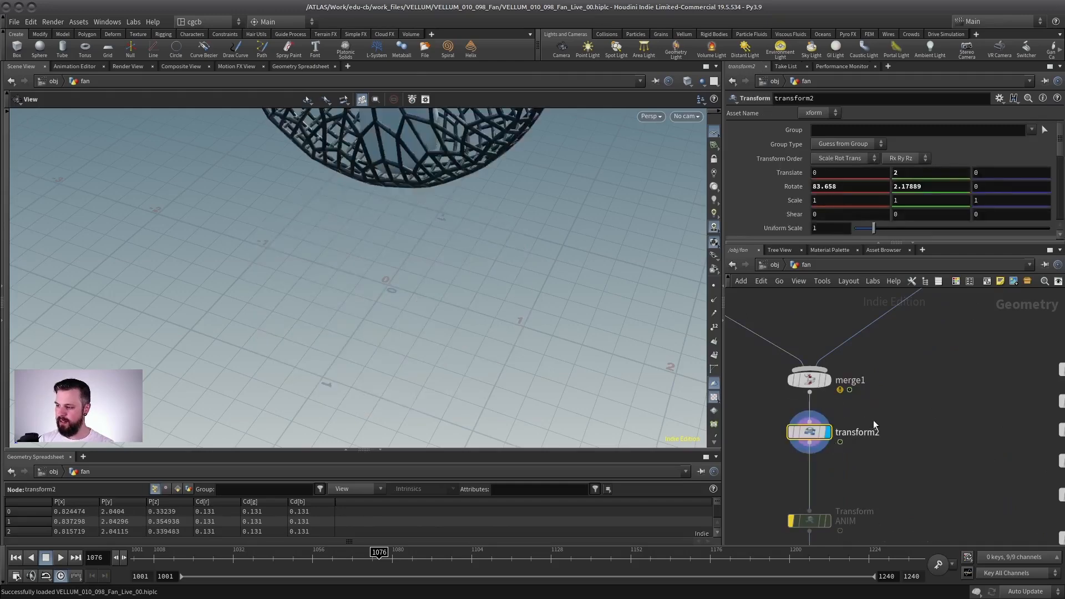
middle_click_drag(810, 433, 849, 383)
key("space+g")
left_click_drag(453, 273, 358, 208)
Step: Move the ANIM transform node aside from the chain, turn off its bypass and display its result
middle_click_drag(886, 463, 901, 348)
left_click(870, 363)
middle_click_drag(825, 388, 847, 432)
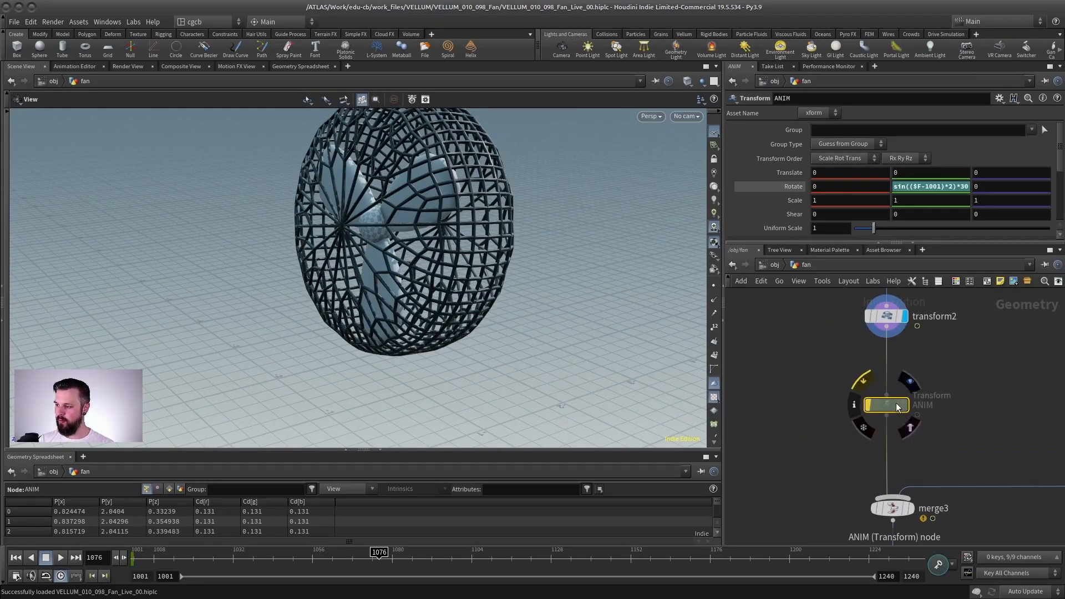
left_click_drag(896, 406, 830, 408)
left_click(801, 407)
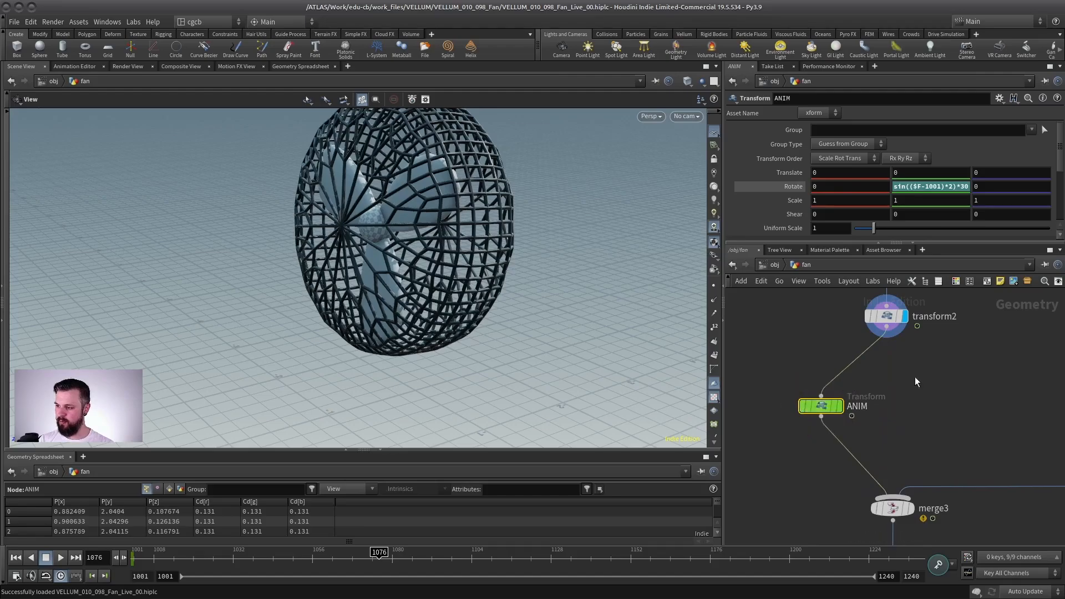
key("r")
left_click(815, 406)
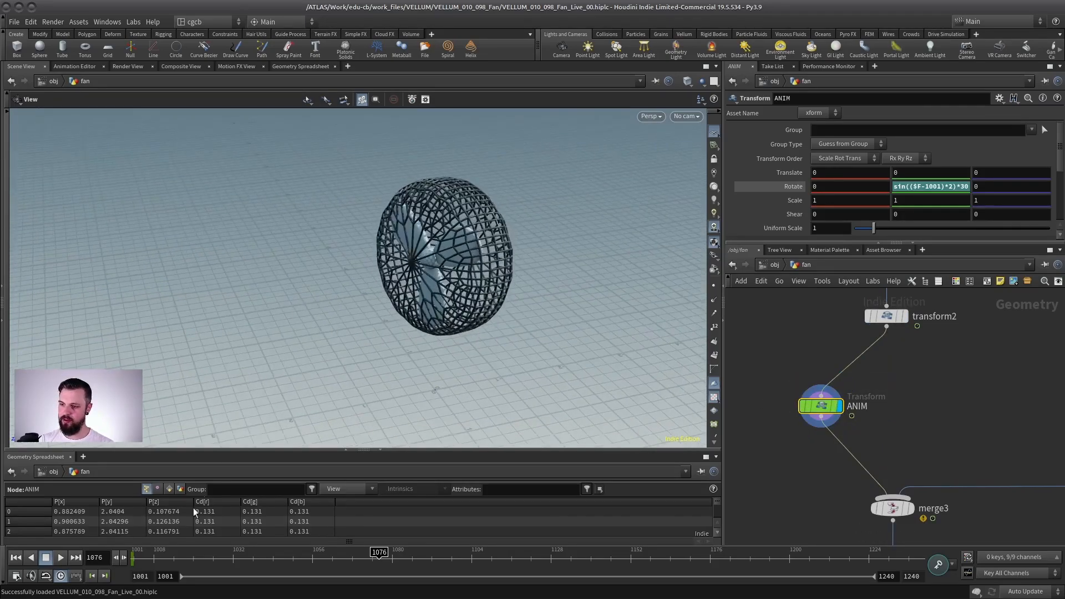
Step: Play the fan's swivel animation from the first frame, stop it, and bypass the ANIM node again
left_click(16, 558)
left_click(60, 558)
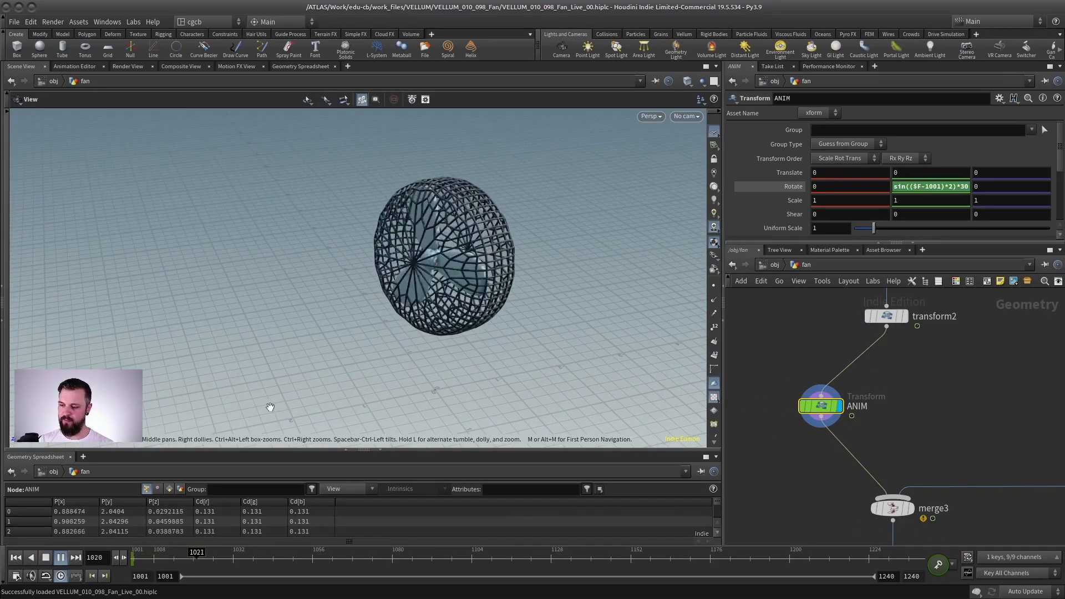
left_click(45, 558)
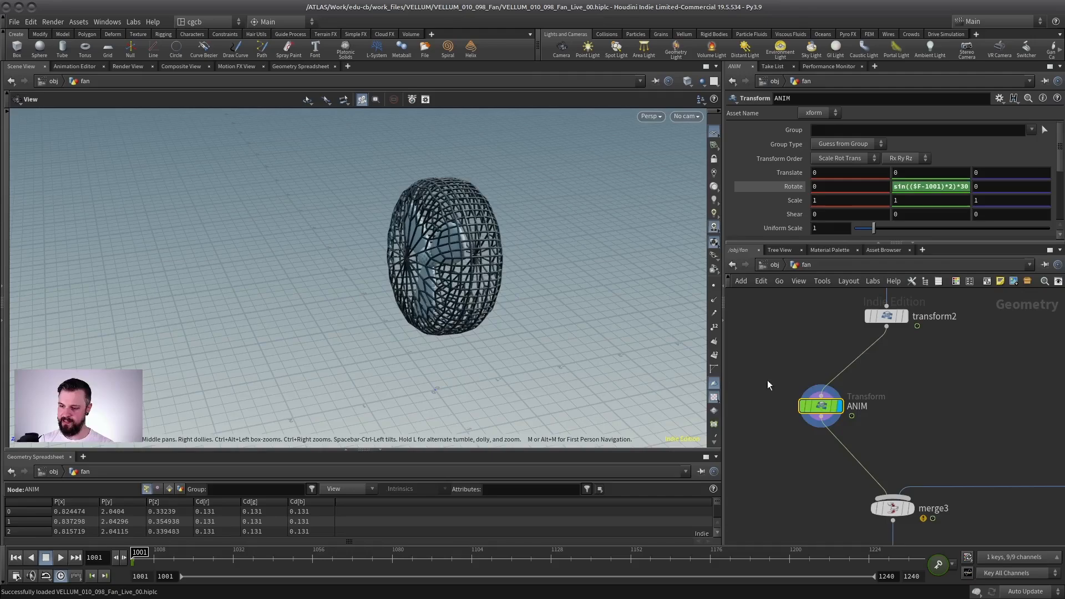
left_click(800, 406)
Step: Display the merge3 node to examine the fan head joined with its stand
middle_click_drag(926, 490, 808, 433)
scroll(807, 432, "up", 2)
left_click(789, 456)
left_click(770, 457)
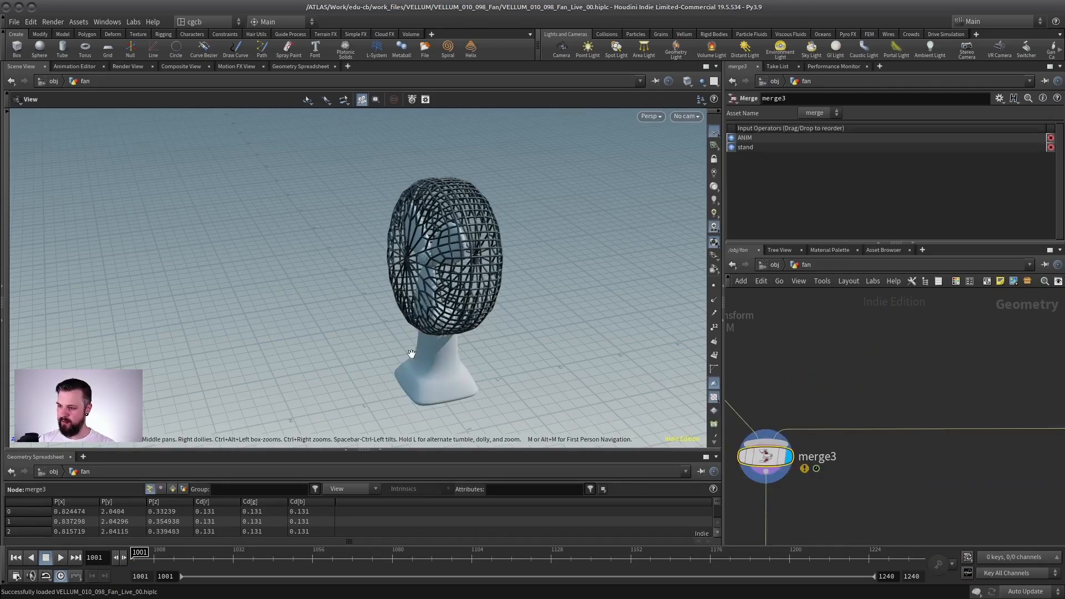
left_click_drag(409, 355, 492, 358)
middle_click_drag(492, 358, 497, 294)
Step: Show the test geometry figure as a template and compare its size with the fan
middle_click_drag(871, 388, 902, 286)
middle_click_drag(830, 501, 810, 367)
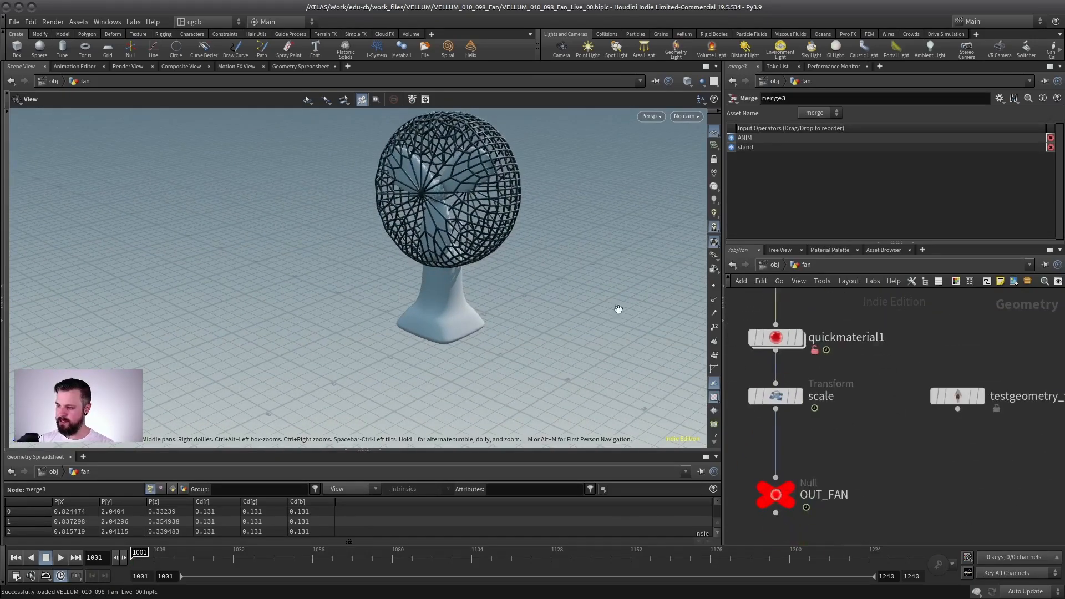
left_click(988, 425)
scroll(404, 338, "down", 5)
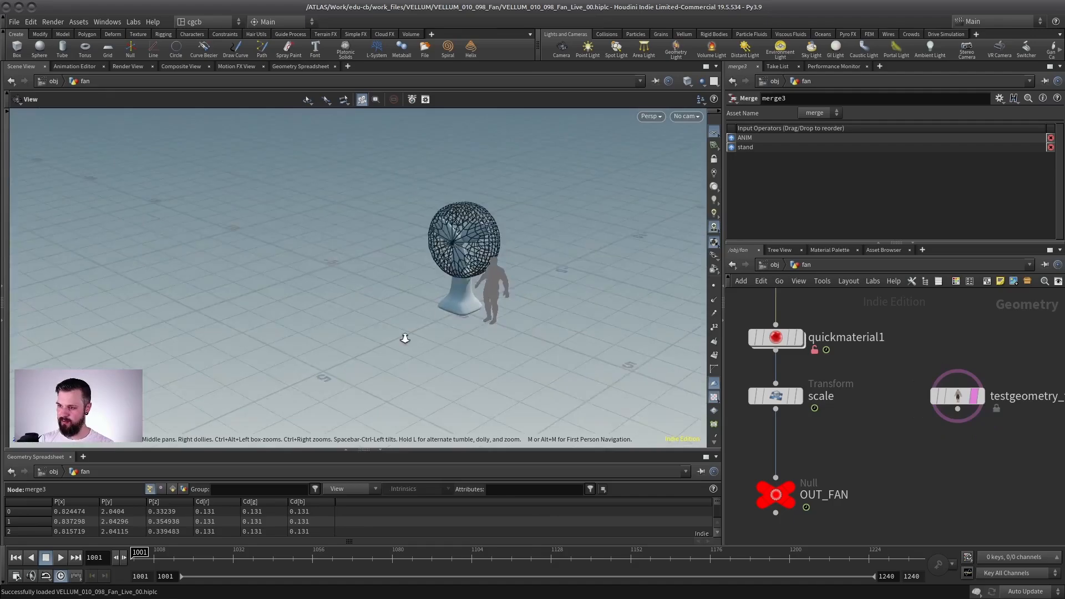
left_click_drag(405, 338, 642, 300)
scroll(514, 297, "up", 4)
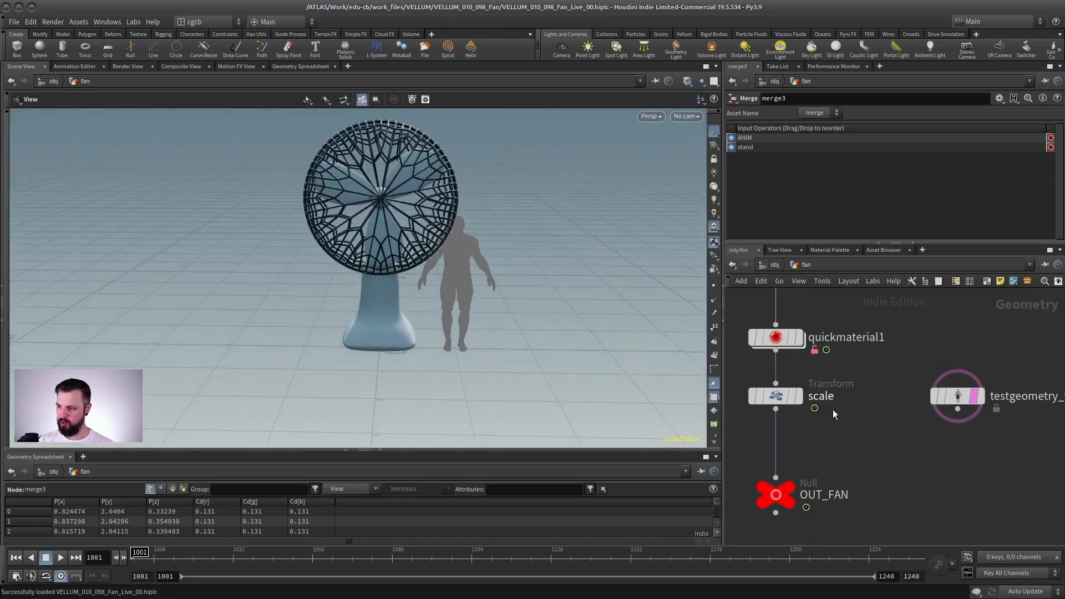
Step: Display the scale transform node and compare the scaled-down fan with the human figure, following the chain to OUT_FAN
left_click(801, 403)
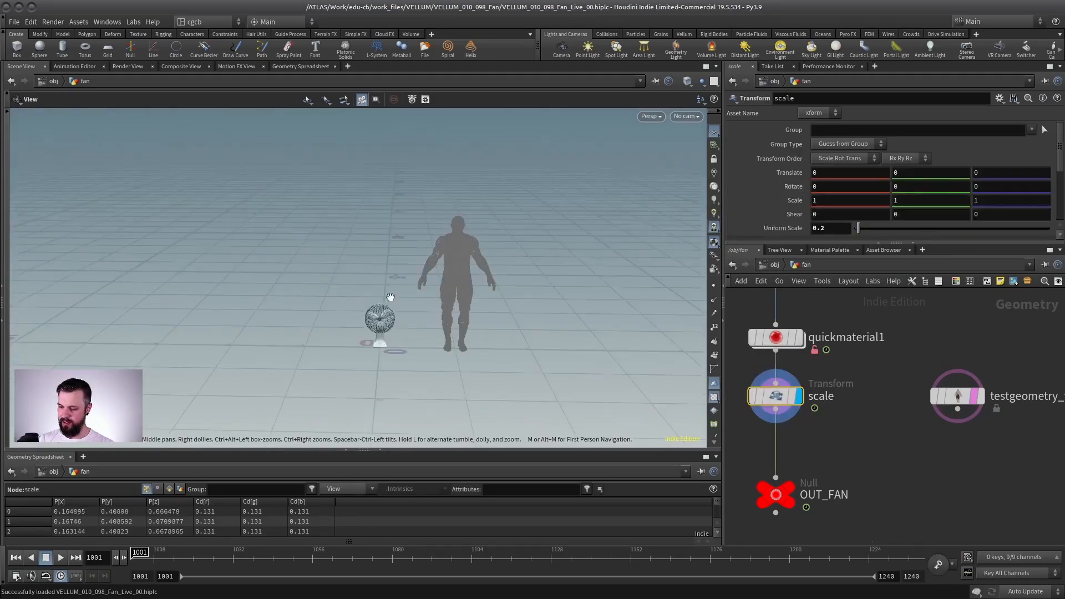
scroll(529, 315, "up", 4)
middle_click_drag(529, 314, 501, 306)
middle_click_drag(821, 308, 850, 371)
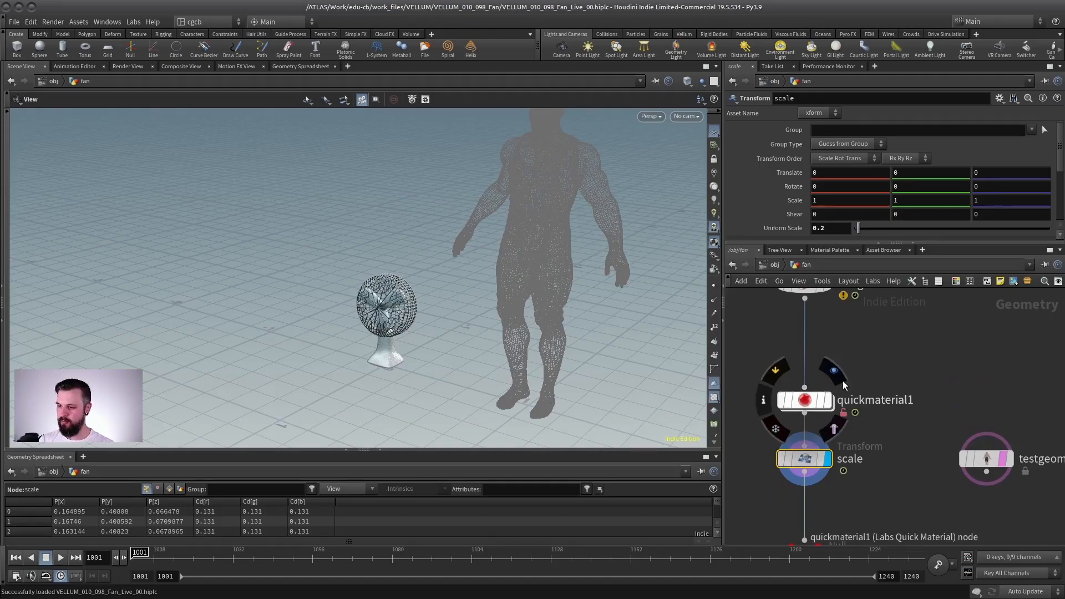
scroll(380, 350, "up", 2)
scroll(380, 350, "down", 3)
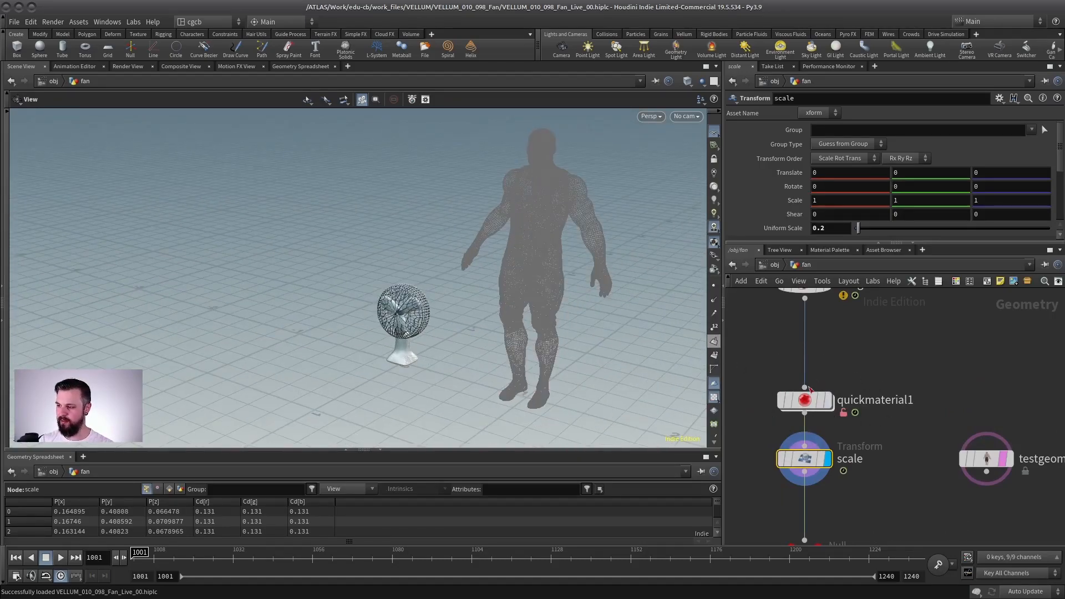
middle_click_drag(862, 357, 891, 322)
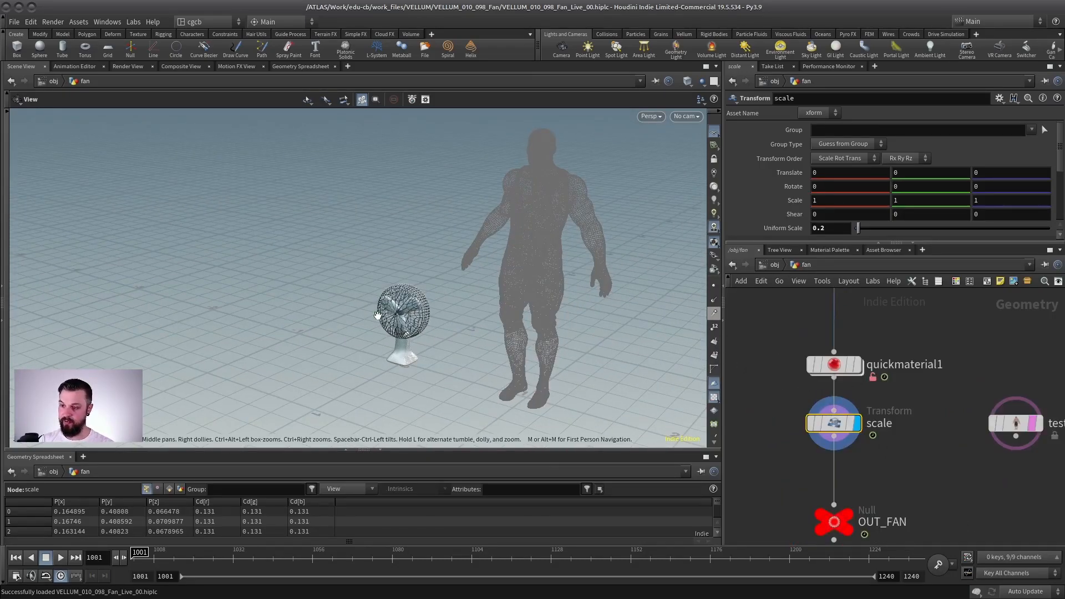
left_click_drag(409, 325, 407, 331)
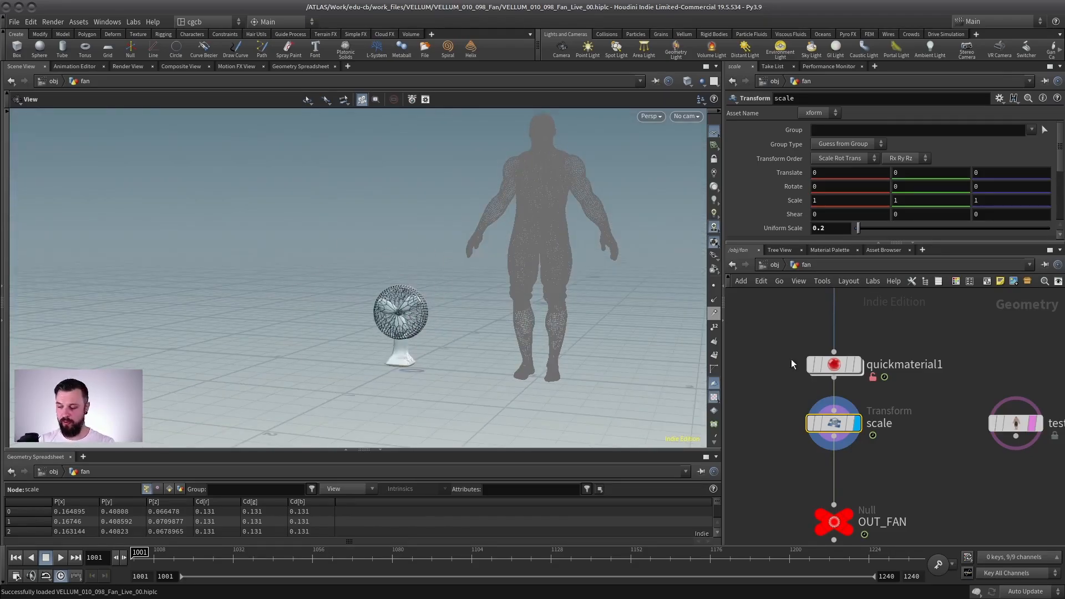
middle_click_drag(792, 361, 785, 301)
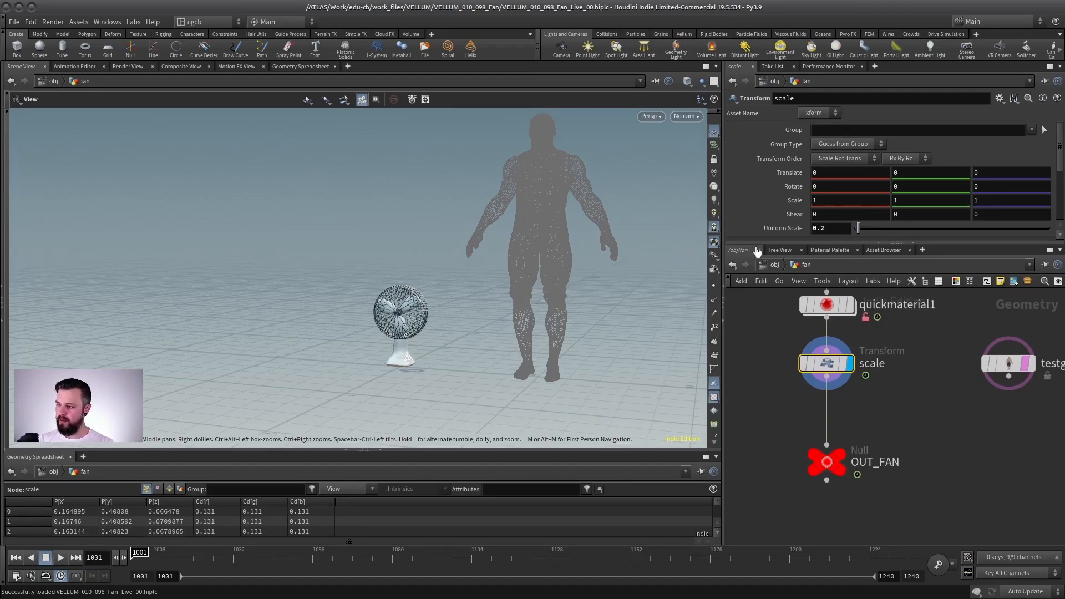
Step: Open the sim geometry network, display the planarpatch1 strip, and show the Fan node as a template for size comparison
left_click(768, 265)
double_click(856, 430)
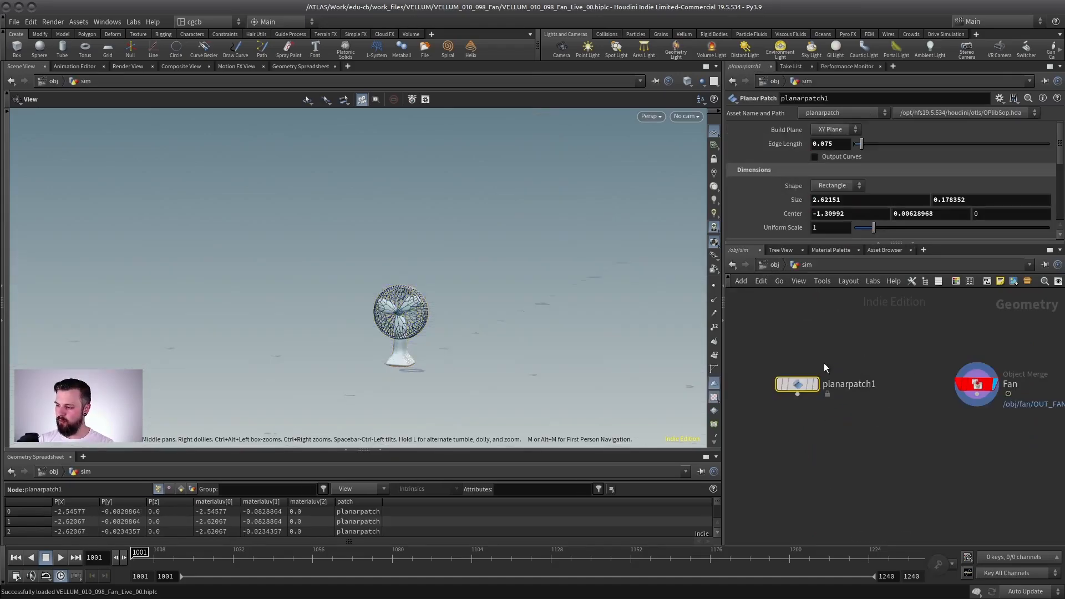
left_click(815, 384)
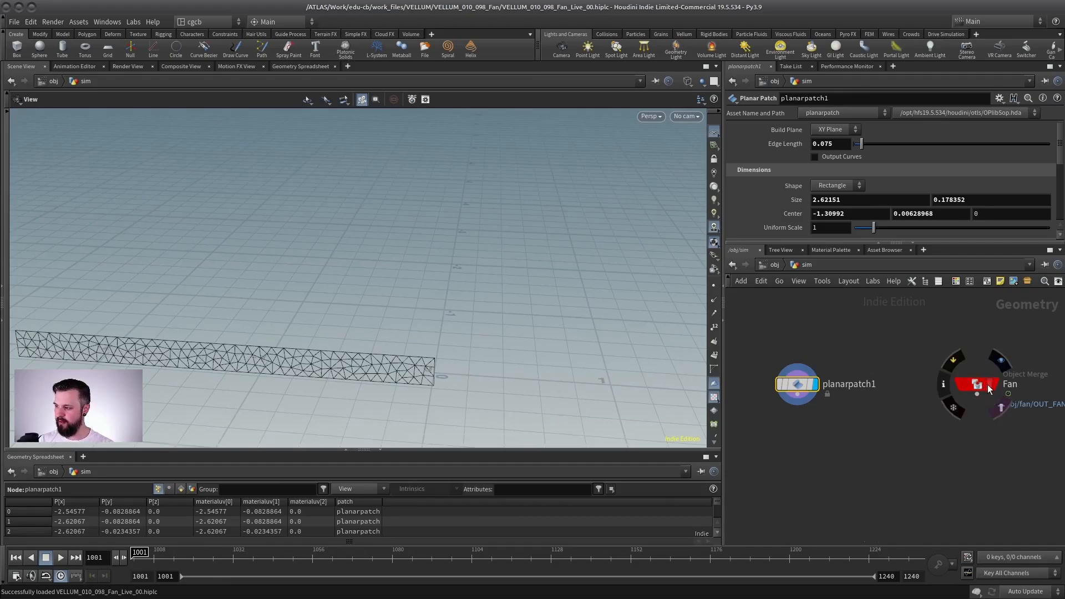
left_click(1002, 359)
left_click_drag(423, 353, 436, 322)
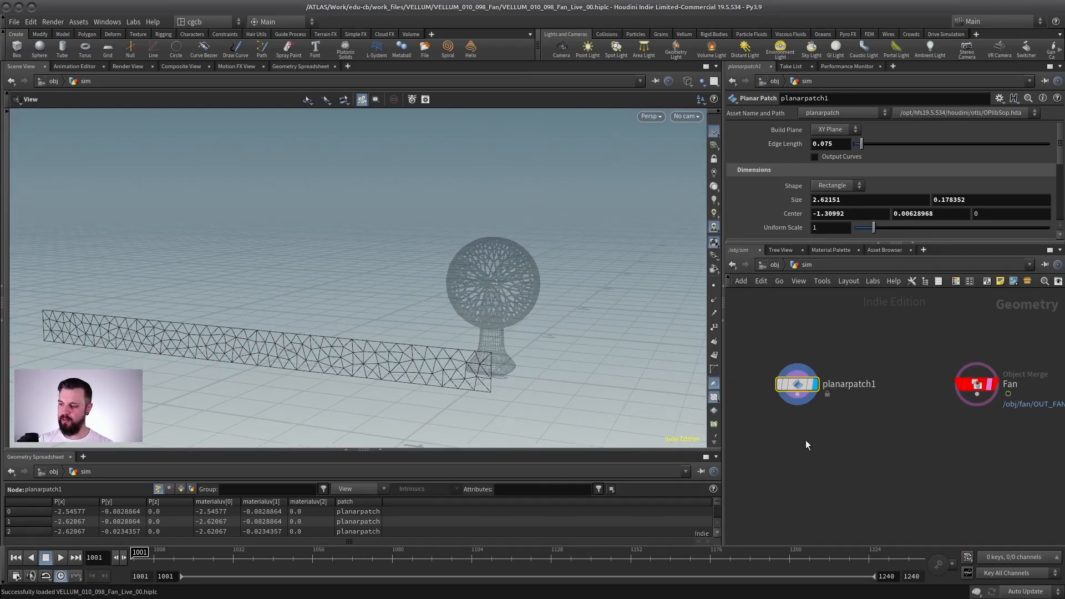
Step: Add a Transform node below planarpatch1 and display it
key("Tab")
type("tr")
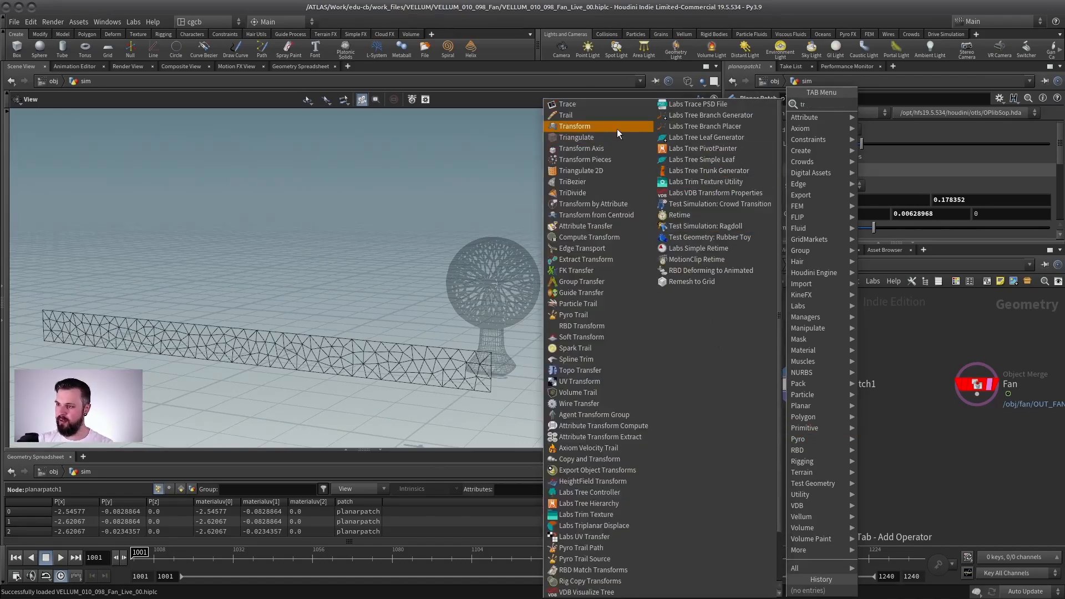
left_click(575, 125)
left_click(807, 441)
left_click(815, 443)
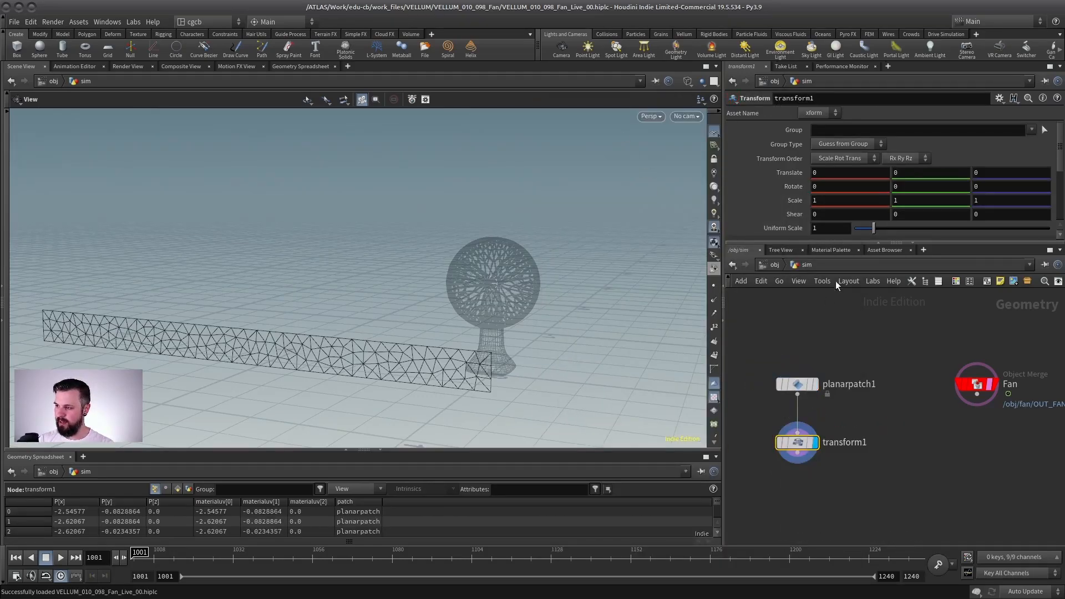
Step: Set the transform's uniform scale to 0.1 and compare the shrunken strip with the templated fan
left_click_drag(874, 228, 858, 236)
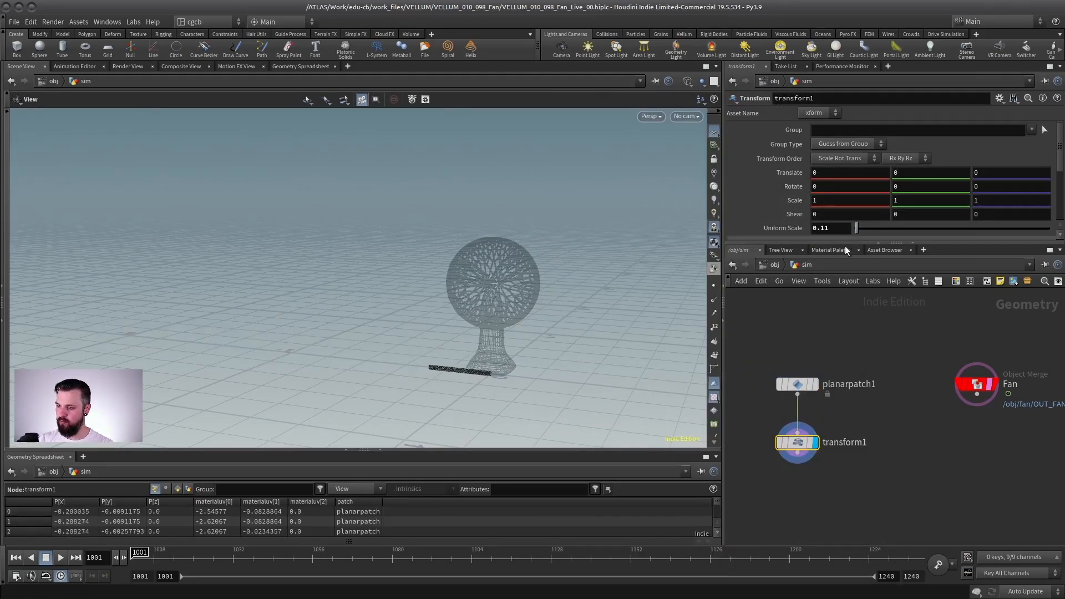
left_click(841, 228)
key("BackSpace")
key("Return")
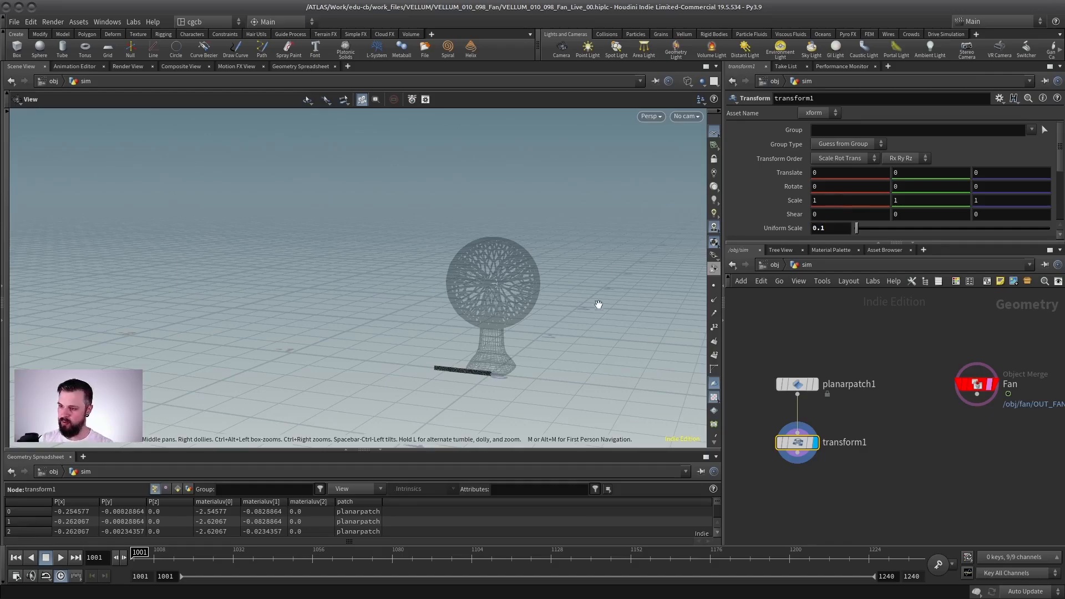
left_click_drag(514, 306, 464, 328)
right_click_drag(464, 328, 527, 346)
middle_click_drag(527, 347, 489, 252)
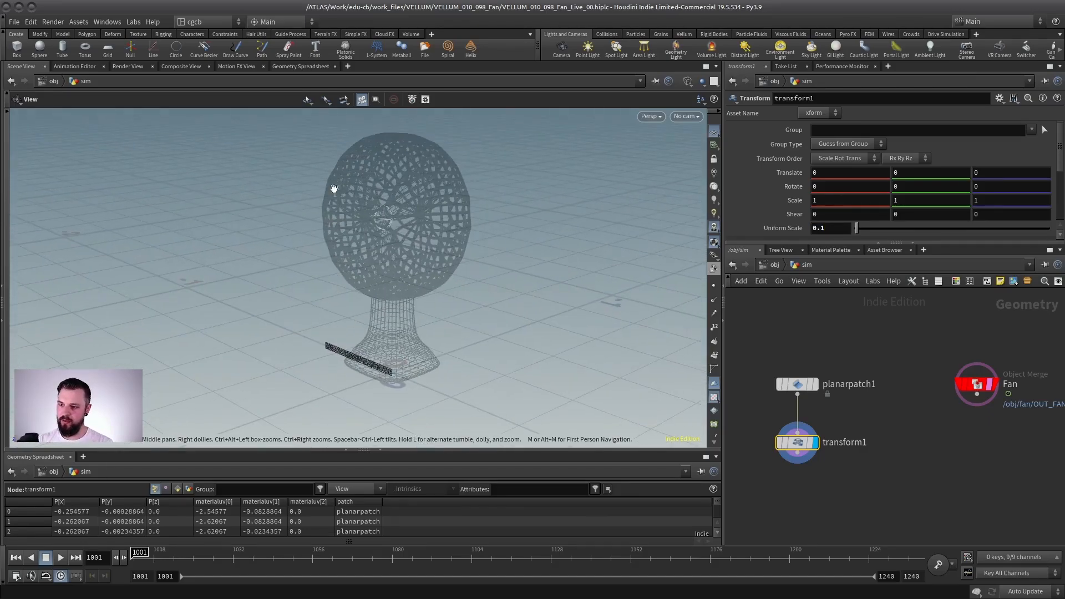
left_click_drag(334, 189, 280, 209)
left_click_drag(199, 268, 440, 206)
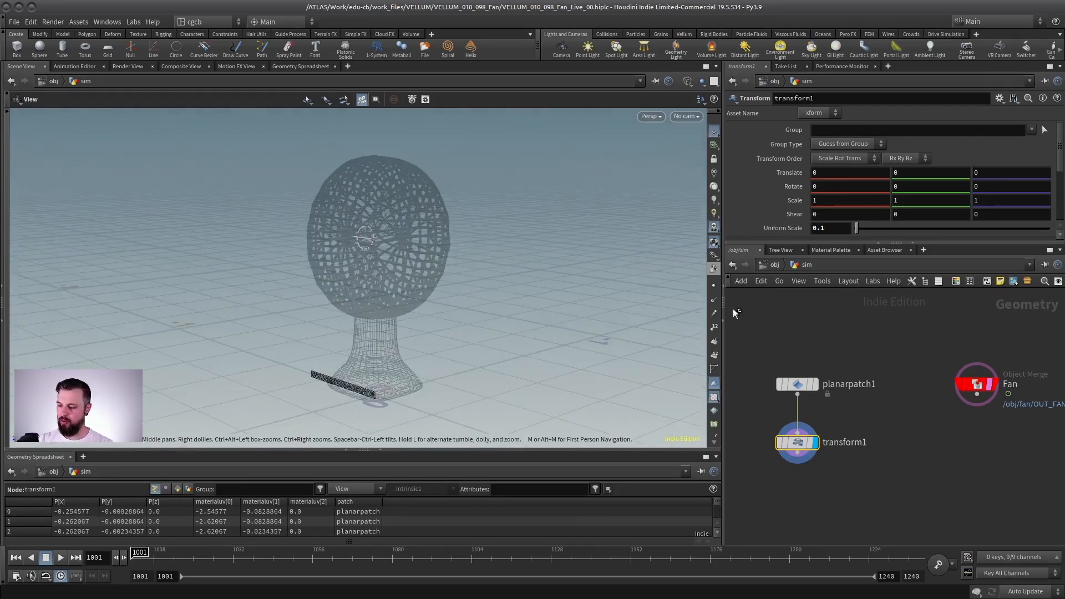
Step: Display the Fan object merge and append a Blast node to it
middle_click_drag(971, 371, 887, 354)
left_click(916, 391)
left_click(916, 345)
left_click_drag(965, 324, 866, 388)
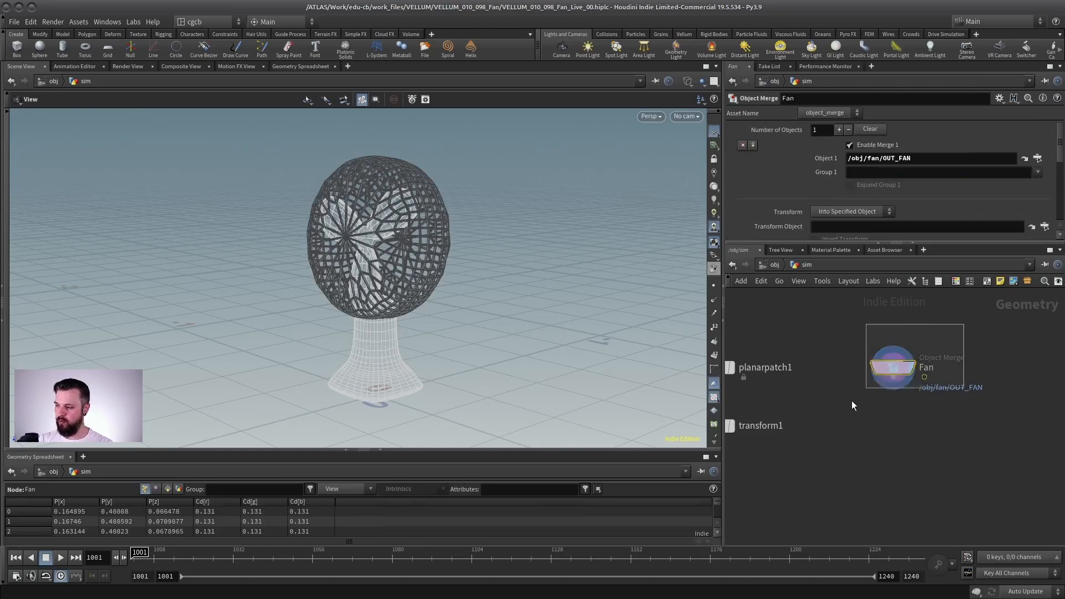
key("Tab")
type("blas")
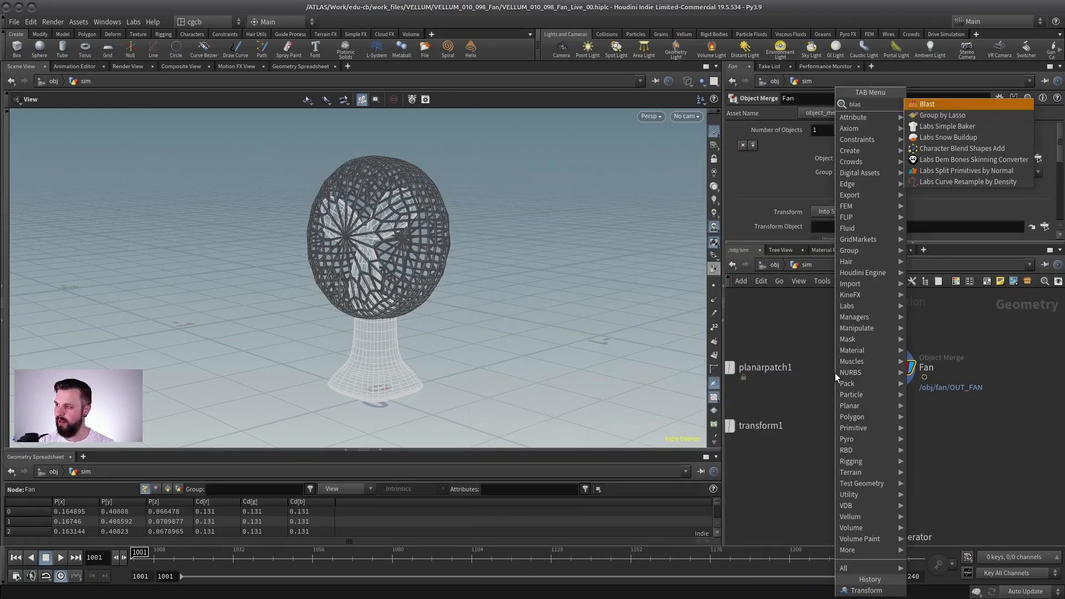
key("Return")
Step: Isolate the fan's cage by setting the blast group to cage with Delete Non Selected enabled
left_click(1039, 129)
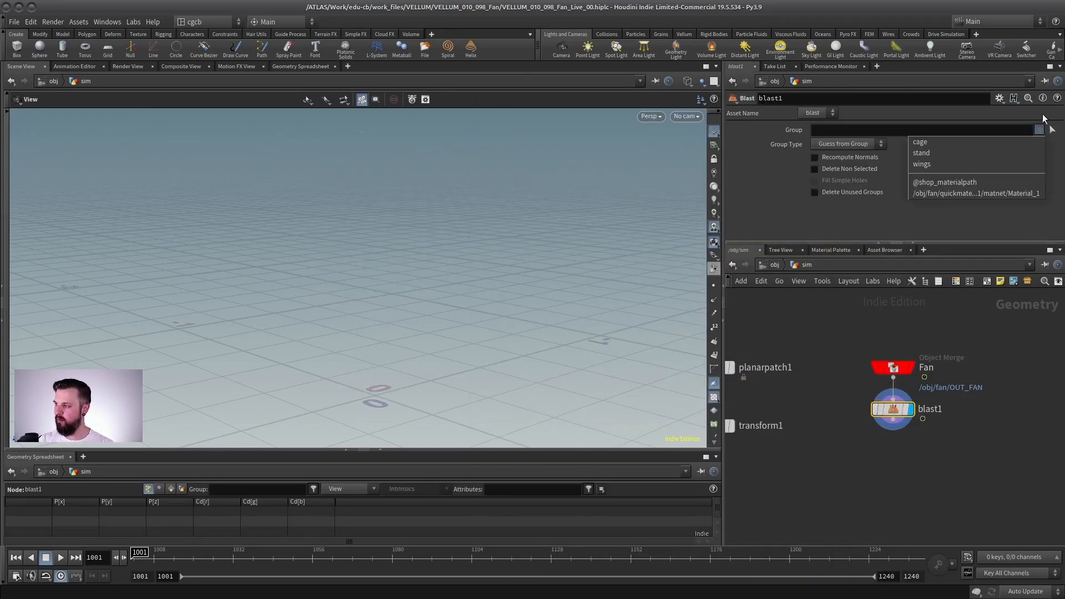
left_click(927, 142)
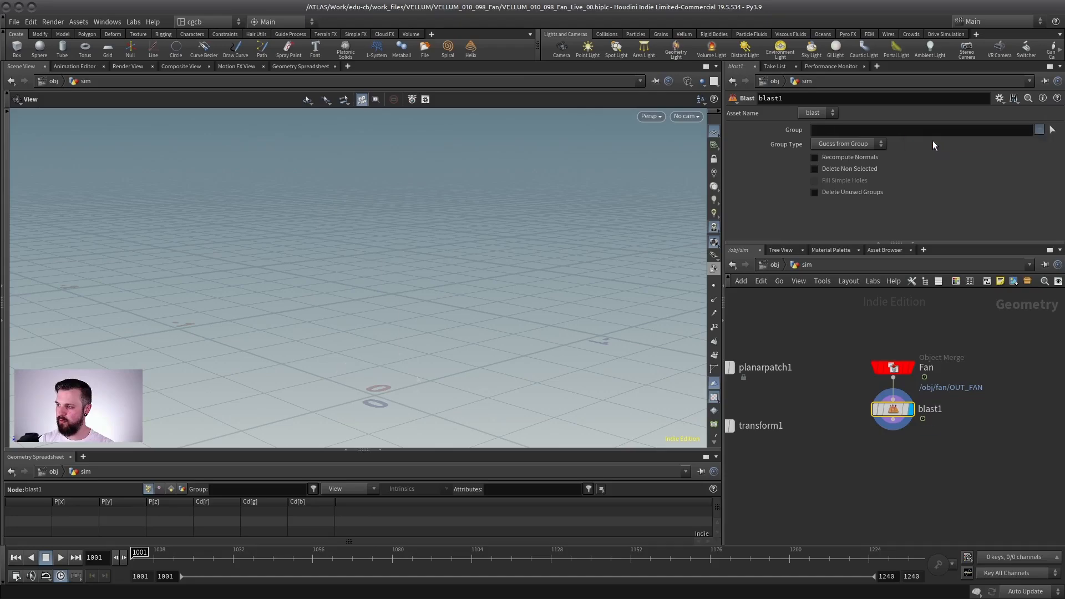
left_click(851, 168)
mouse_move(377, 244)
left_mouse_down()
mouse_move(407, 247)
mouse_move(387, 247)
left_mouse_up()
right_click_drag(847, 442, 733, 390)
middle_click_drag(733, 390, 758, 359)
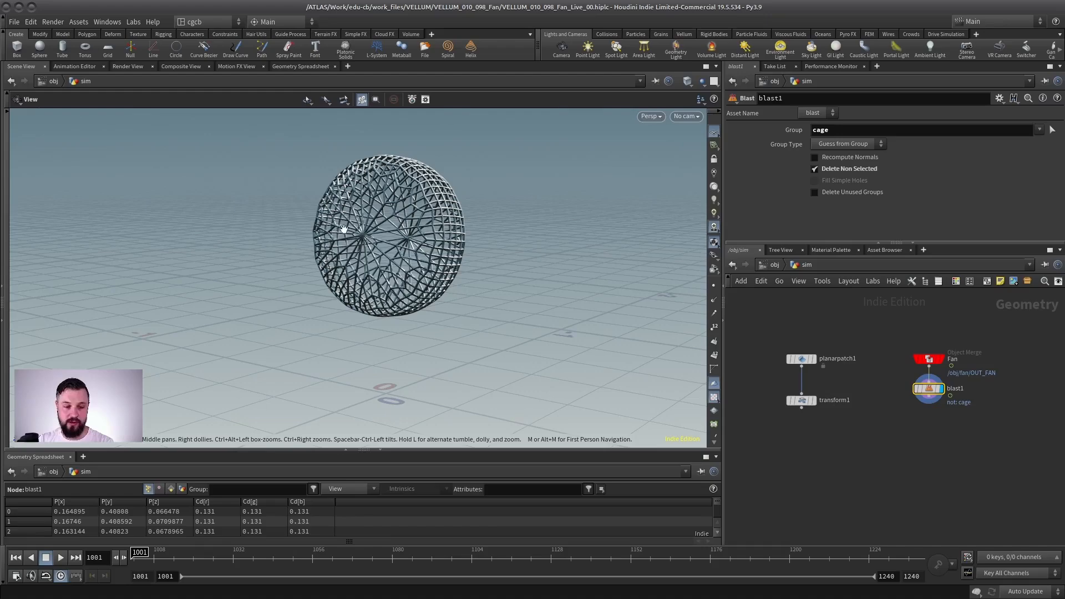
middle_click_drag(844, 397, 815, 374)
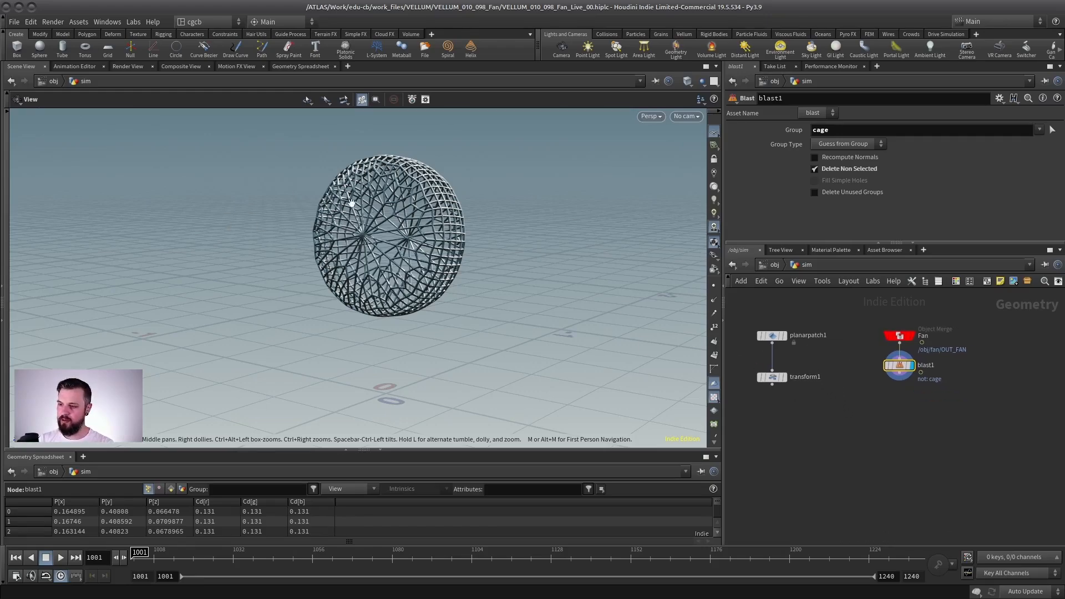
Step: Add a Scatter node, connect the blasted cage to its input, and display it
left_click_drag(359, 218, 278, 233)
right_click_drag(279, 233, 406, 233)
scroll(777, 339, "up", 2)
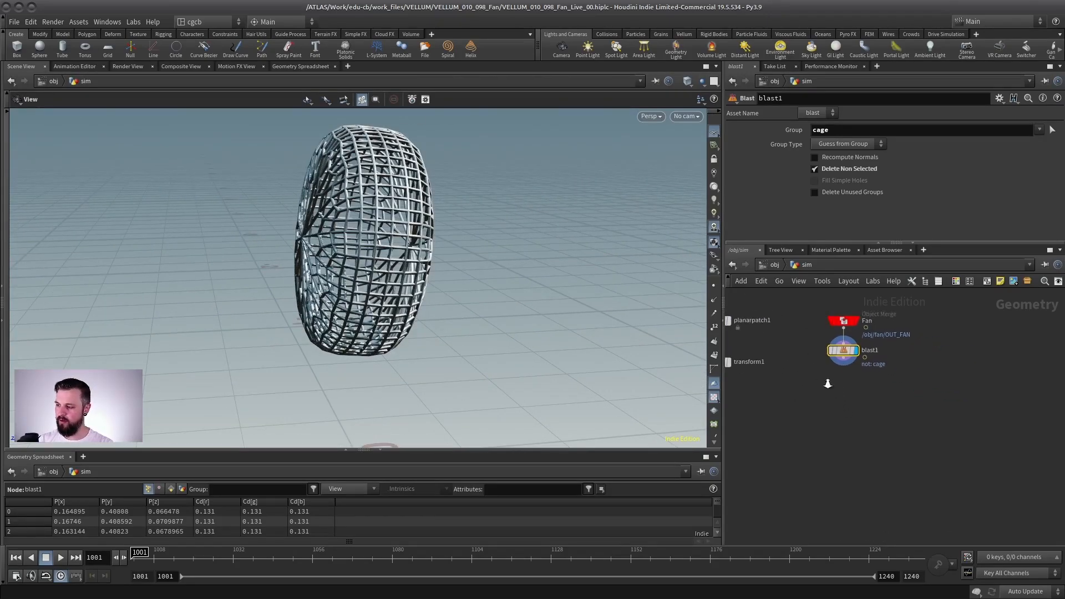
key("Tab")
type("scatter")
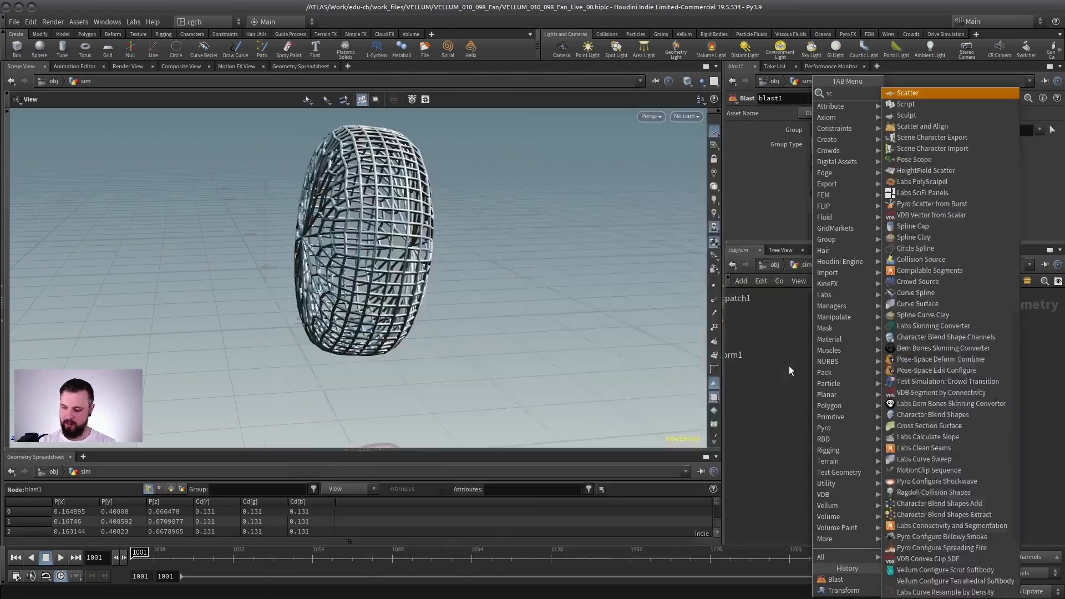
key("Return")
left_click(831, 395)
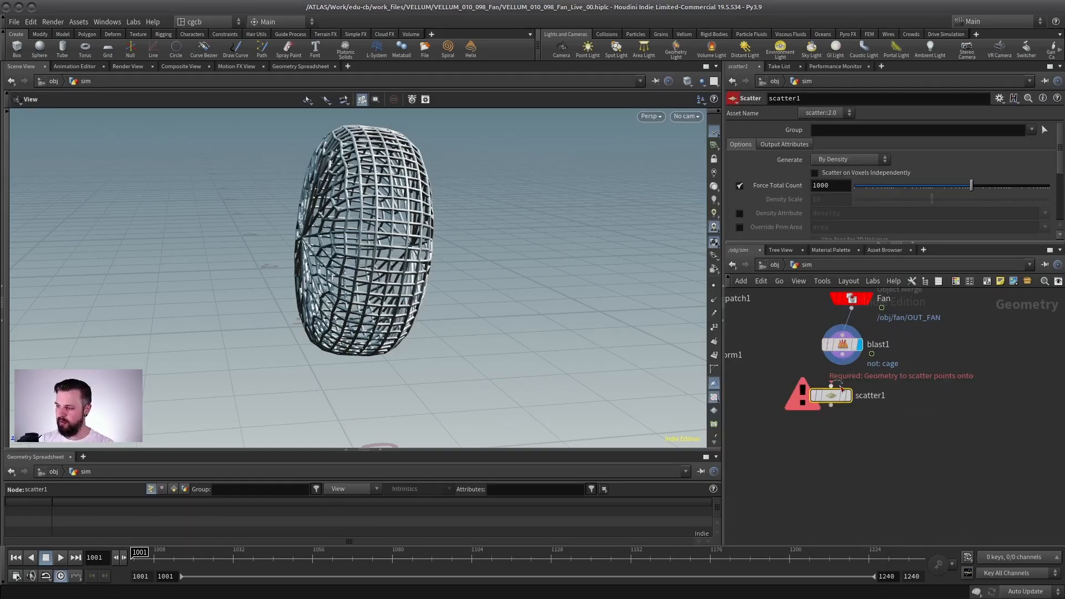
left_click_drag(852, 350, 831, 390)
left_click(849, 395)
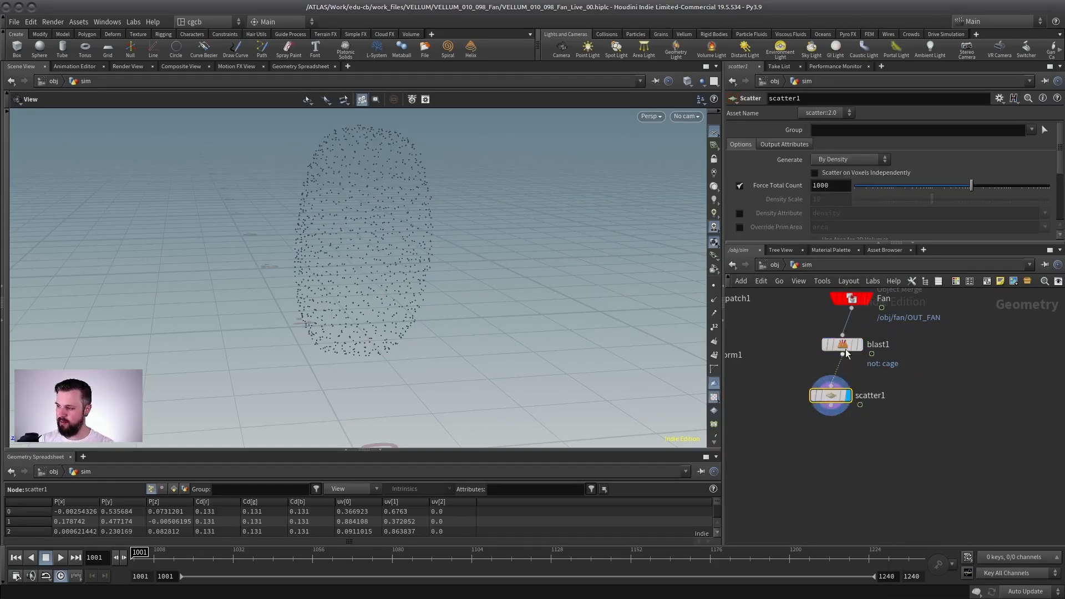
Step: Turn on point display in the viewport and inspect the points scattered over the cage
left_click(714, 285)
left_click_drag(435, 264, 516, 259)
middle_click_drag(516, 259, 450, 280)
right_click_drag(450, 281, 454, 238)
left_click_drag(367, 234, 337, 165)
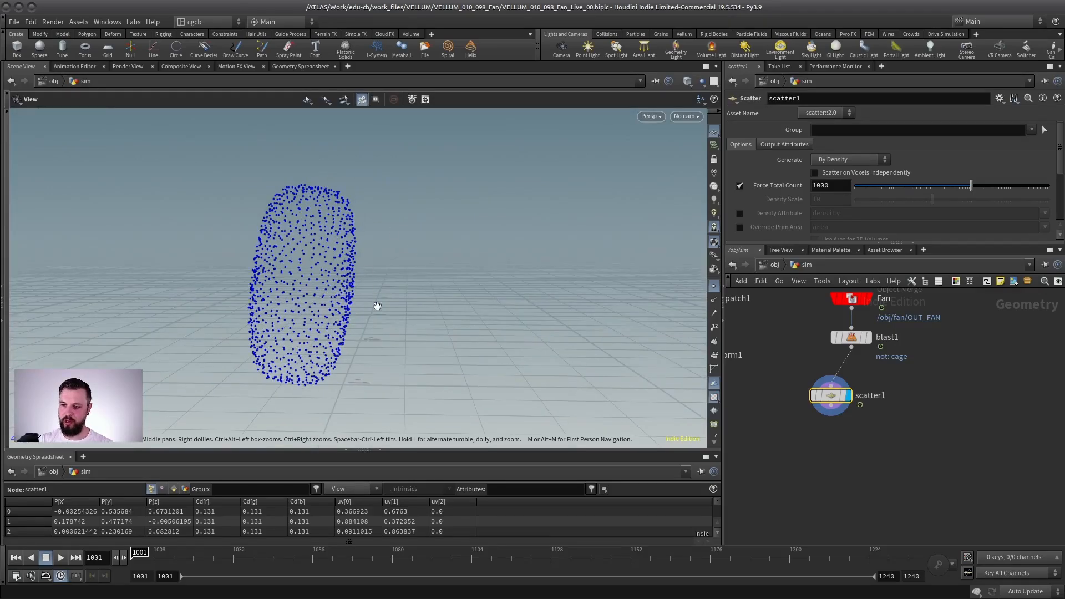
Step: Set the scatter's Force Total Count to 11 and align the node below blast1
left_click_drag(963, 189, 894, 187)
left_click_drag(329, 282, 432, 275)
left_click_drag(835, 397, 855, 388)
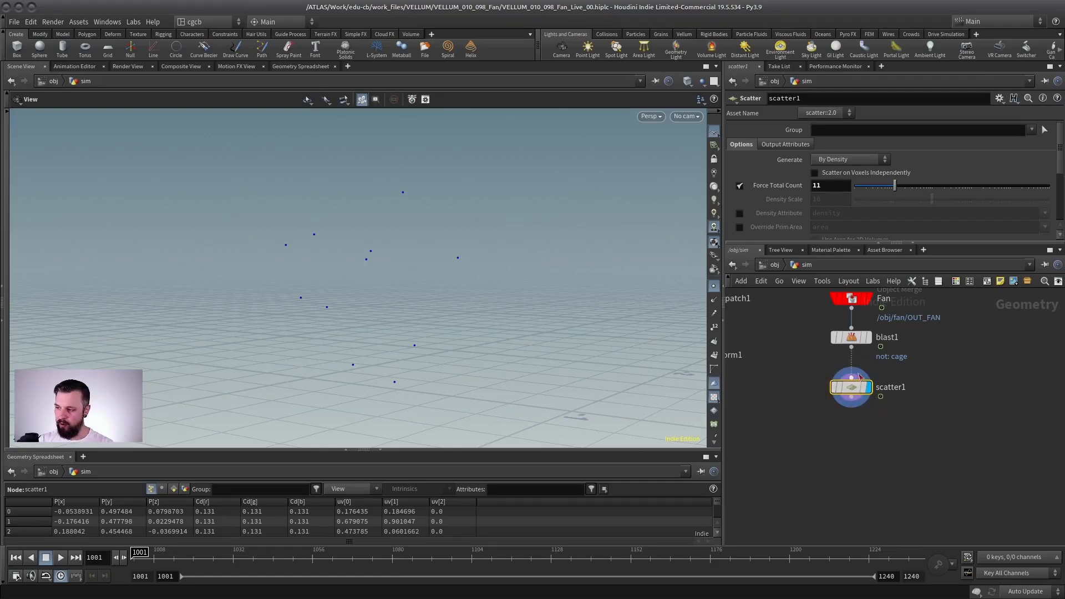
Step: Move the Fan, blast1 and scatter1 nodes together away from the planar patch chain and display the isolated cage
middle_click_drag(921, 334, 948, 366)
left_click_drag(981, 304, 850, 436)
left_click_drag(878, 371, 918, 356)
left_click(937, 354)
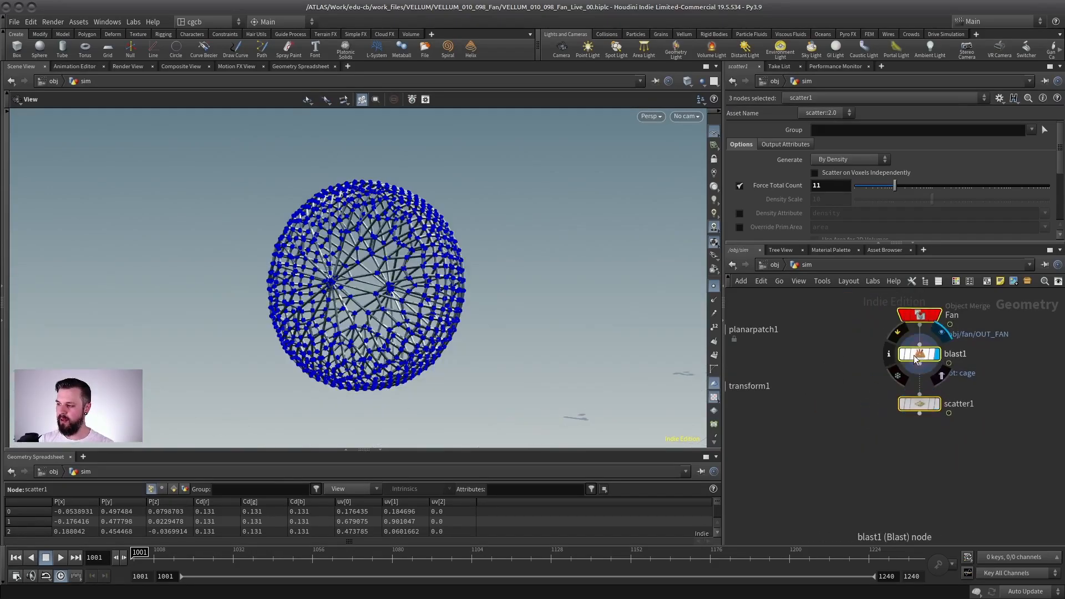
left_click(915, 355)
left_click_drag(345, 229, 269, 234)
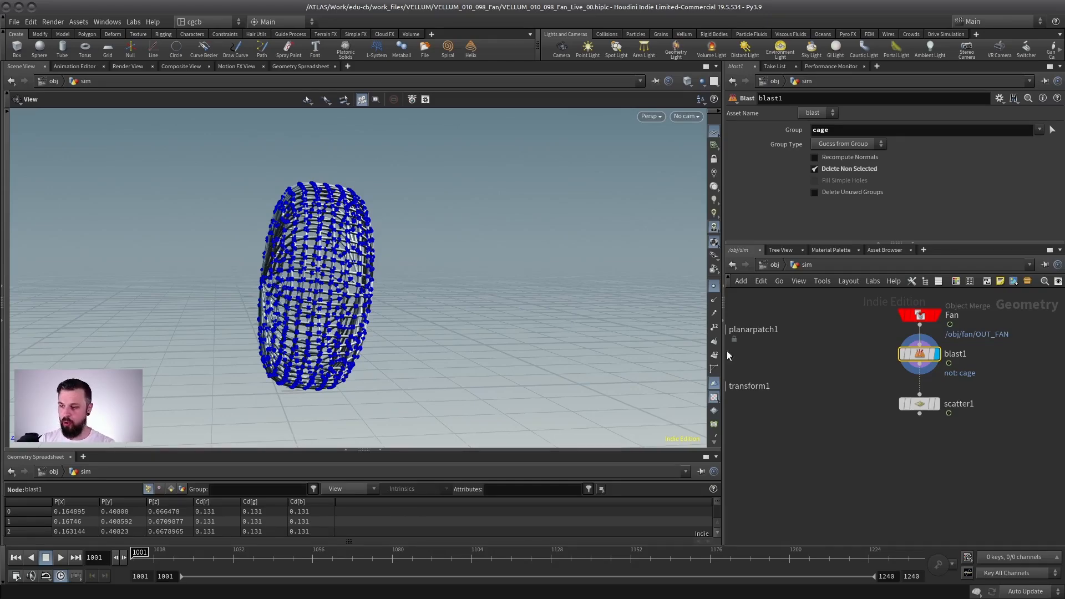
Step: Display the scattered points and move scatter1 further down to make room below blast1
left_click(937, 404)
left_click(921, 404)
left_click_drag(913, 407, 912, 477)
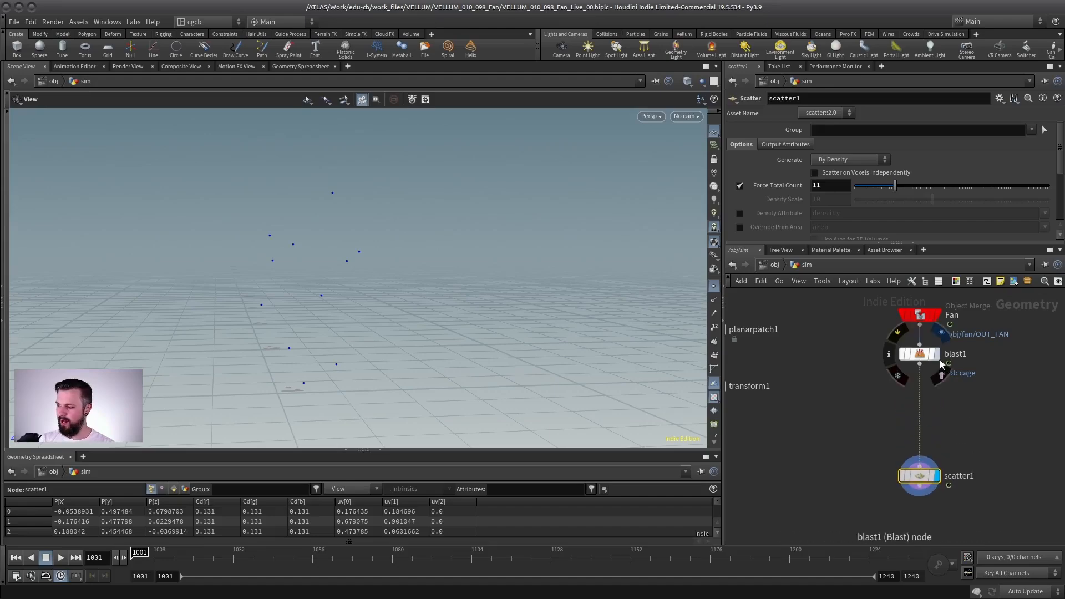
Step: Insert a Clip node between blast1 and scatter1, displaying blast1 first
left_click(937, 354)
left_click(918, 354)
key("Tab")
type("clip")
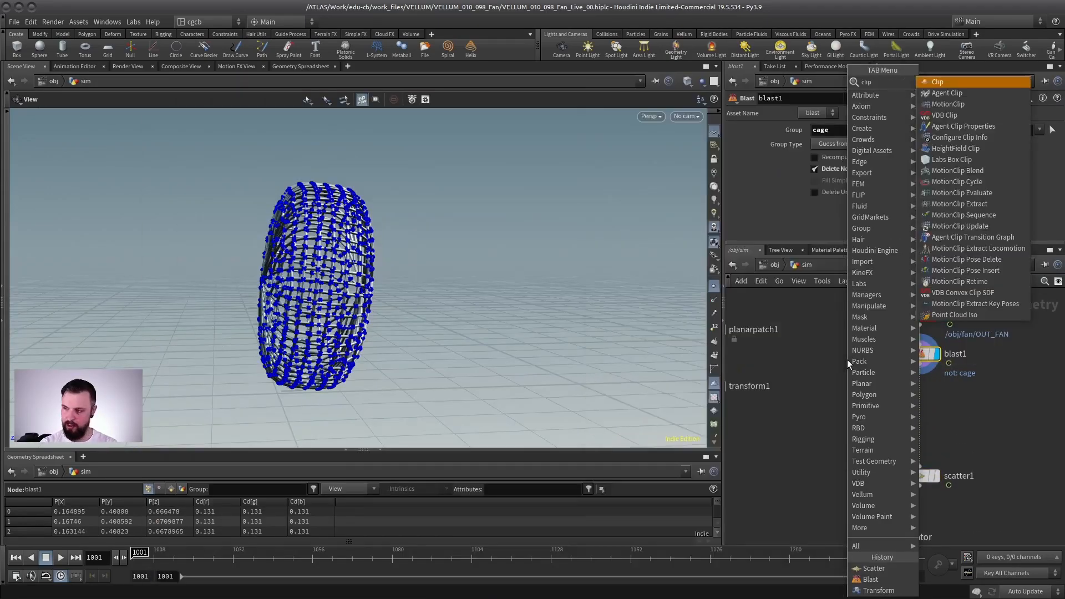
key("Return")
left_click(916, 400)
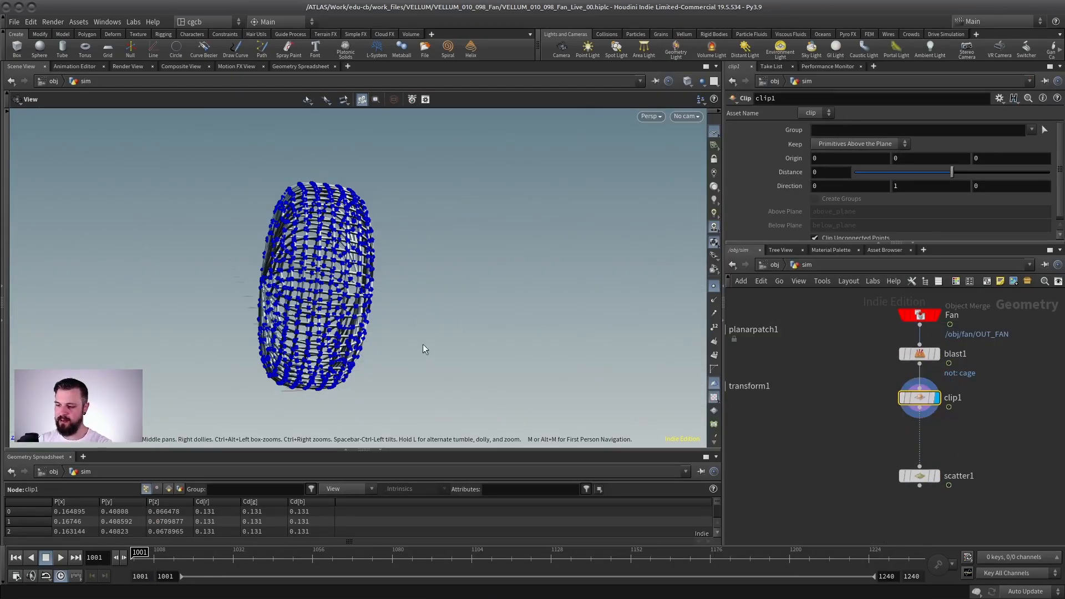
Step: Rotate and move the clip plane to keep only the cage's front, with origin about 0, 0.367, 0.065 and direction about 0, 0.099, 0.995
key("Return")
left_click_drag(376, 296, 438, 300)
key("Return")
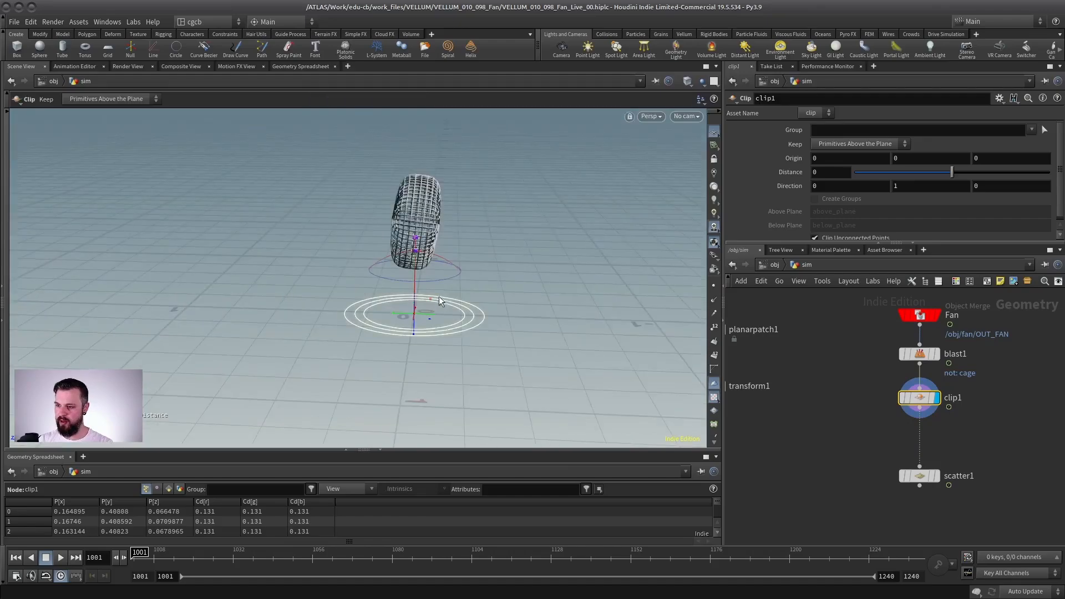
left_click_drag(446, 259, 394, 332)
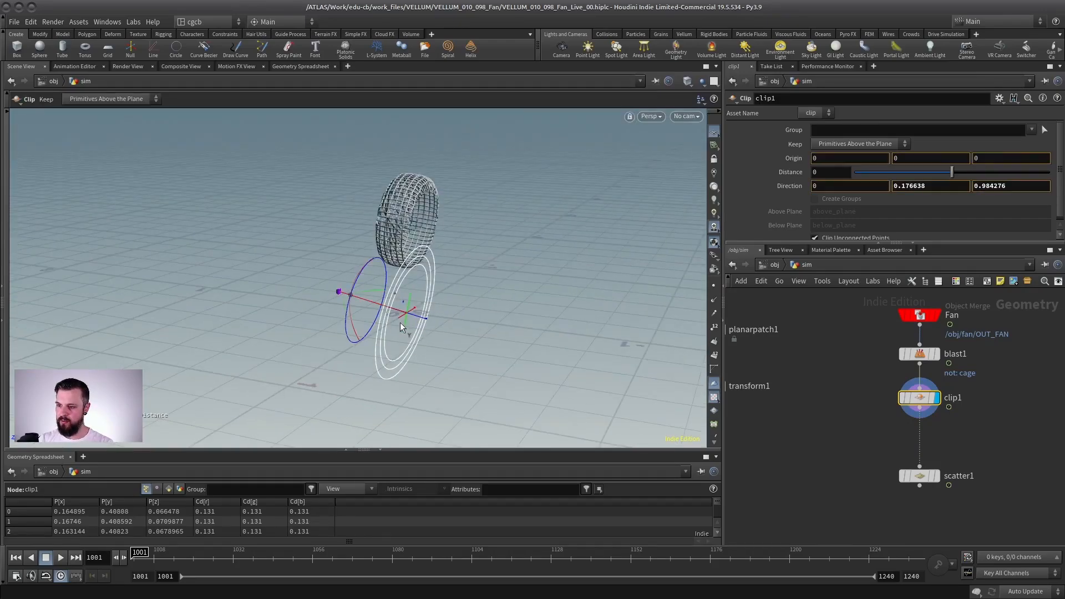
left_click_drag(415, 233, 412, 249)
left_click_drag(348, 233, 377, 198, "alt")
left_click_drag(445, 235, 413, 231)
right_click_drag(402, 278, 418, 254, "alt")
left_click_drag(418, 255, 477, 255, "alt")
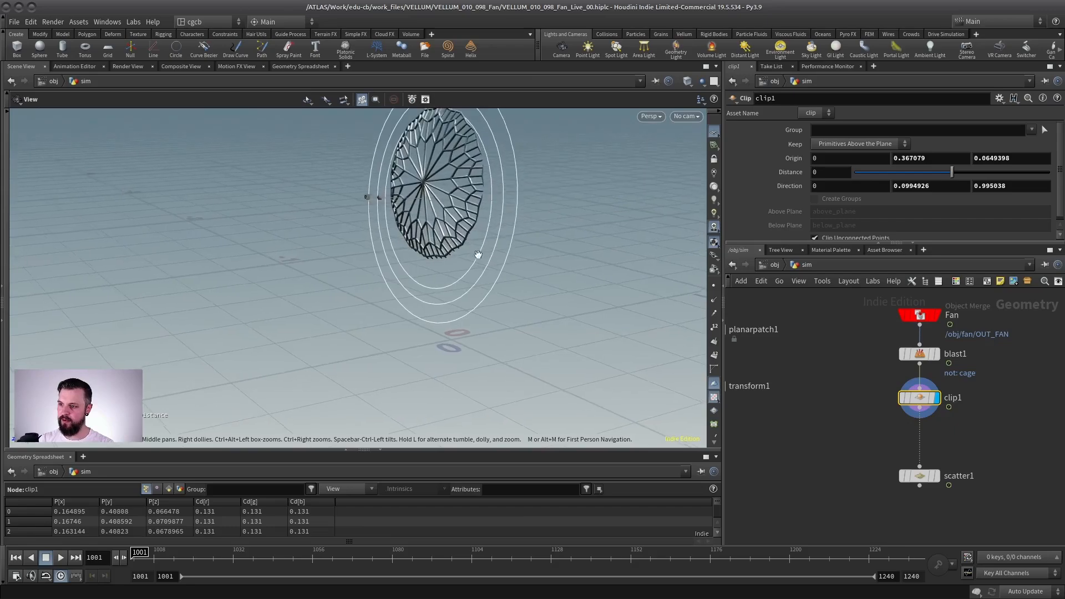
Step: Display scatter1 and frame the points scattered on the clipped front of the cage
left_click(936, 477)
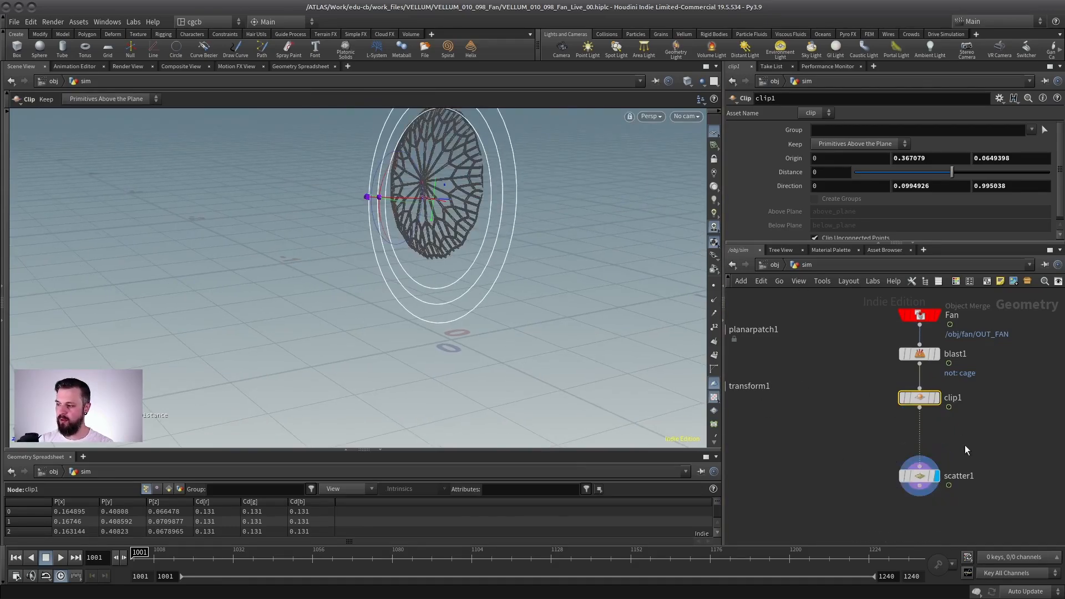
left_click_drag(965, 445, 884, 500)
left_click_drag(464, 355, 309, 300, "alt")
key("h")
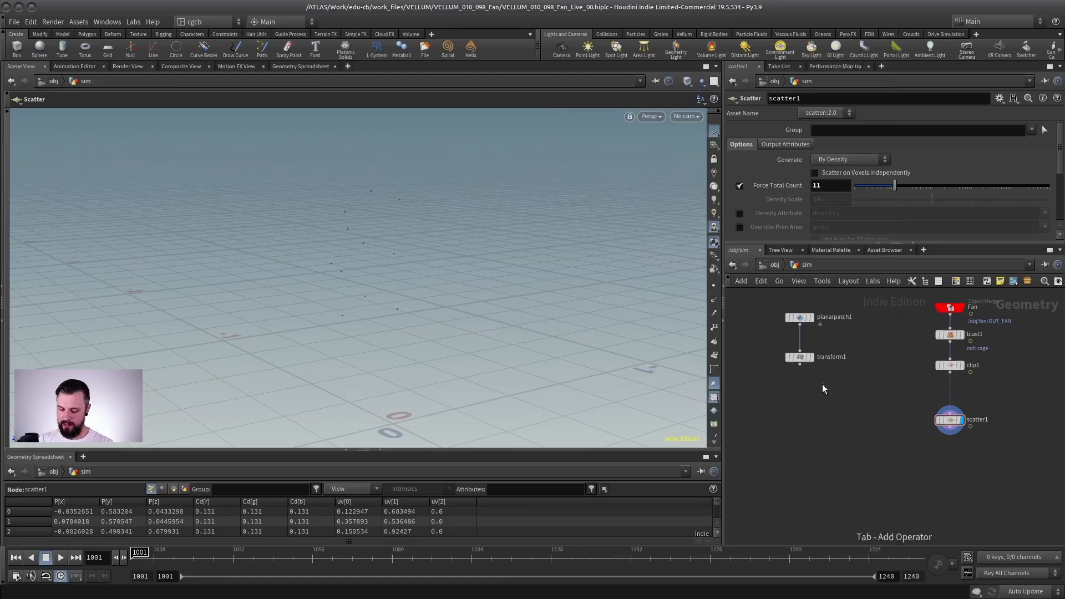
Step: Add a Copy to Points node that copies transform1's strip onto scatter1's points, and show clip1 as a template
key("Tab")
type("copto")
key("Down")
key("Return")
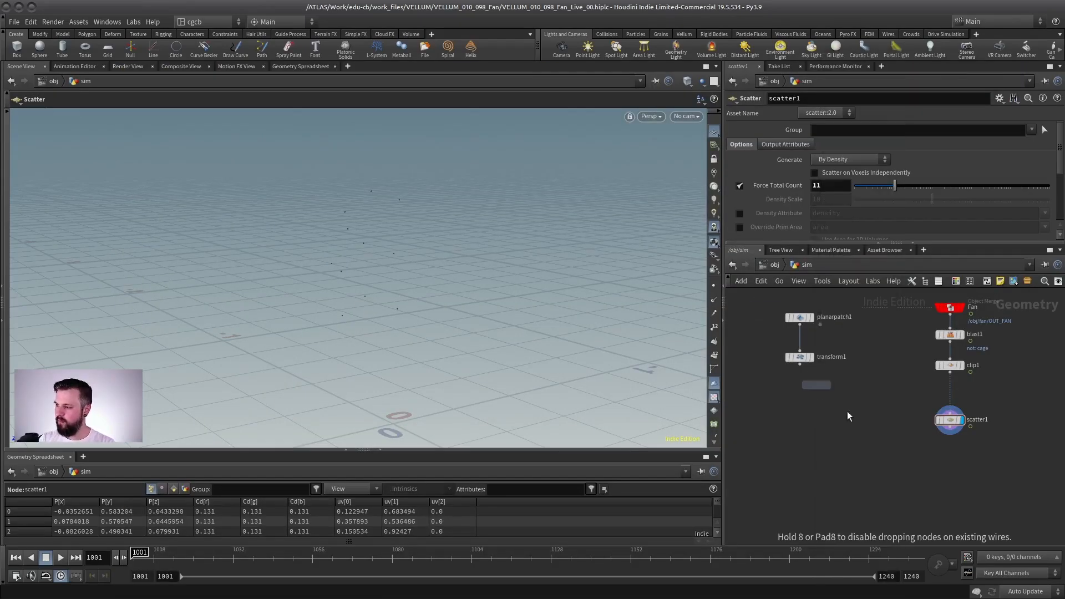
left_click(886, 463)
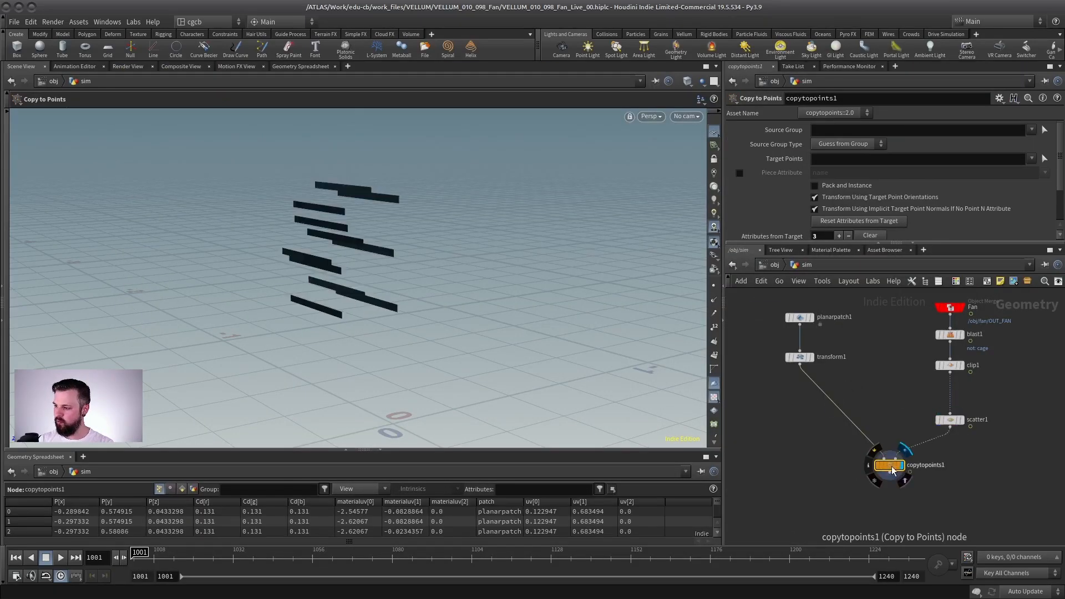
left_click(960, 366)
left_click_drag(412, 249, 507, 219, "alt")
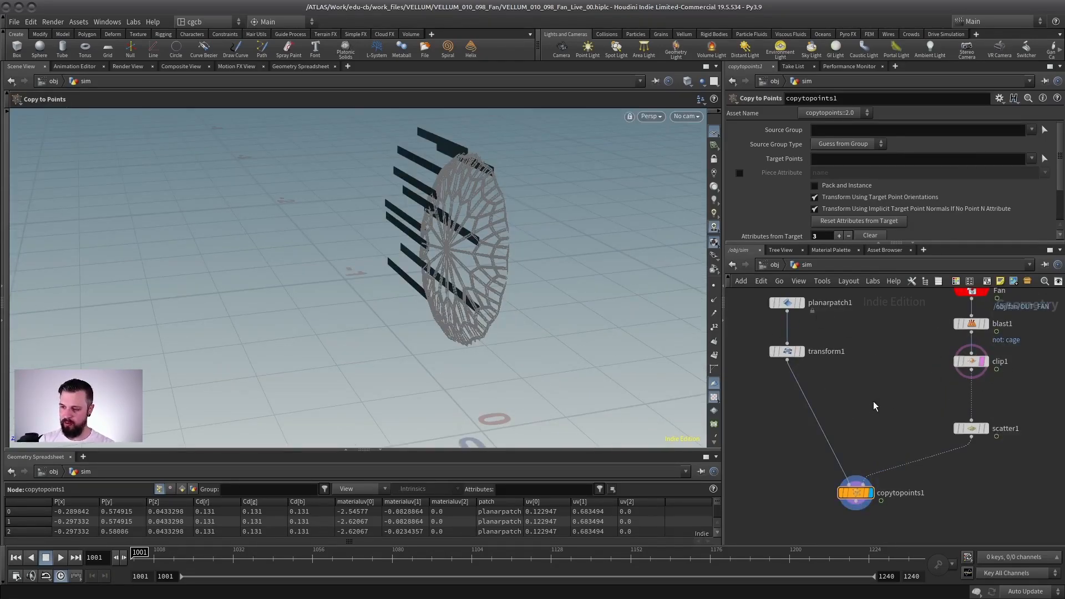
Step: Insert a Transform node between transform1 and copytopoints1, and set its Y rotation to 90
key("Tab")
type("tr")
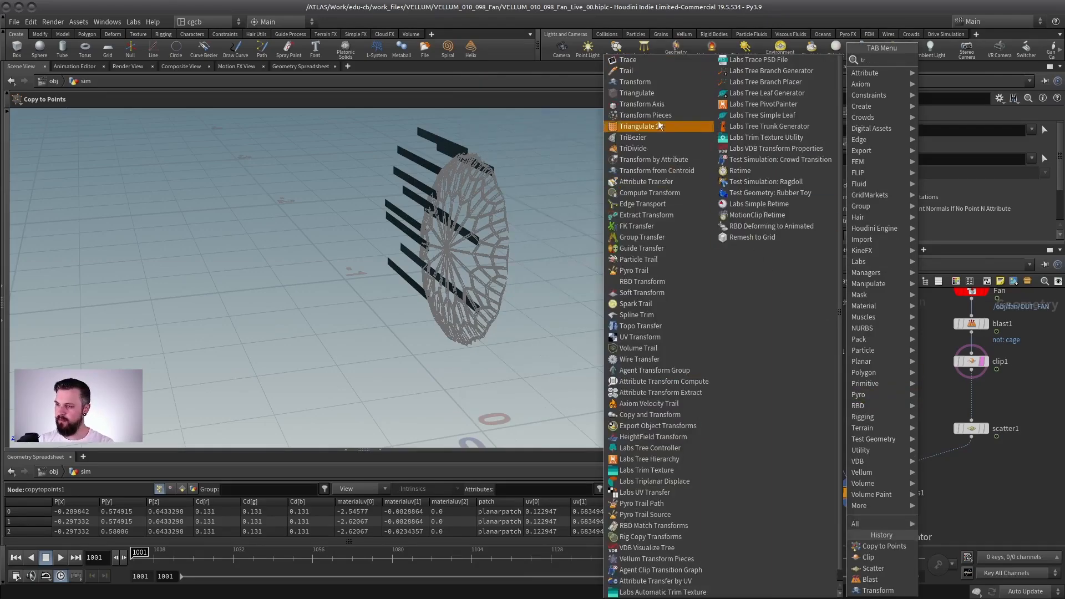
left_click(635, 82)
left_click(799, 430)
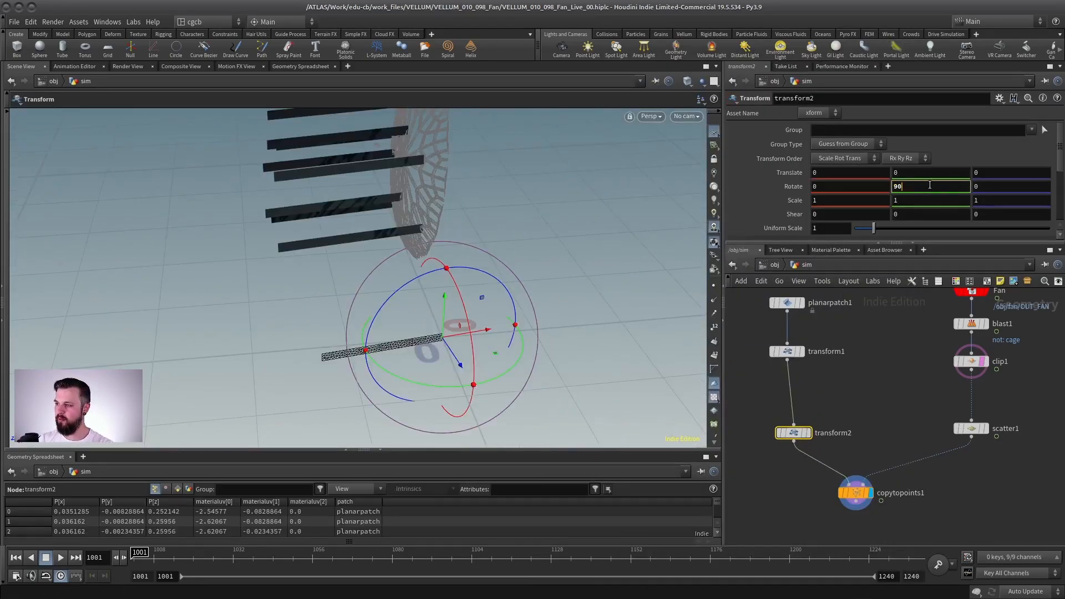
key("Return")
left_click_drag(334, 269, 550, 317, "alt")
Step: Reduce transform1's uniform scale to 0.08 to shrink the copied strips
left_click(787, 351)
left_click_drag(874, 228, 861, 232)
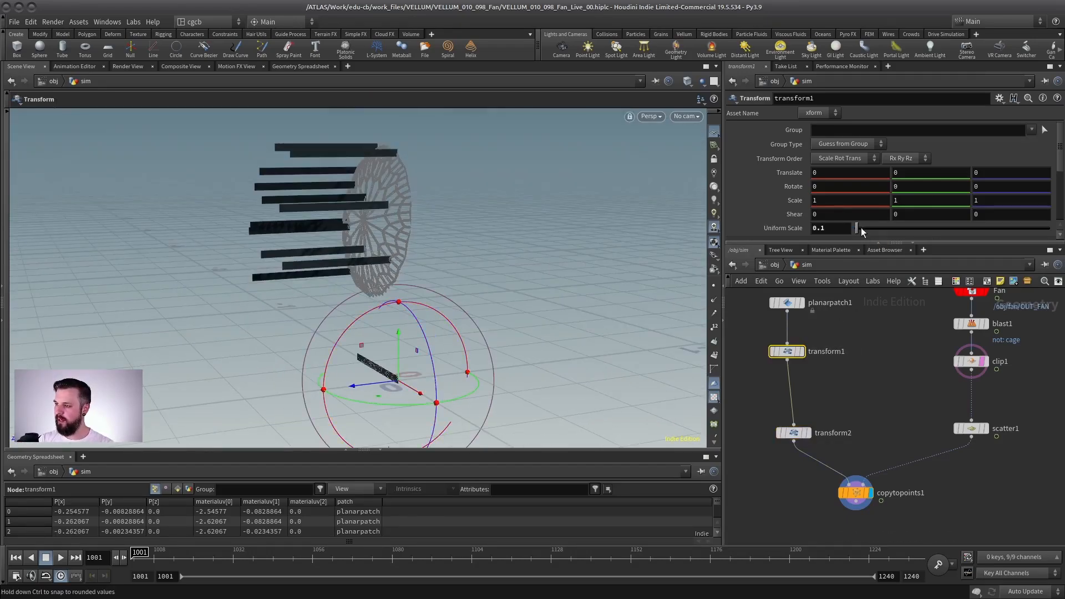
type("8")
key("Return")
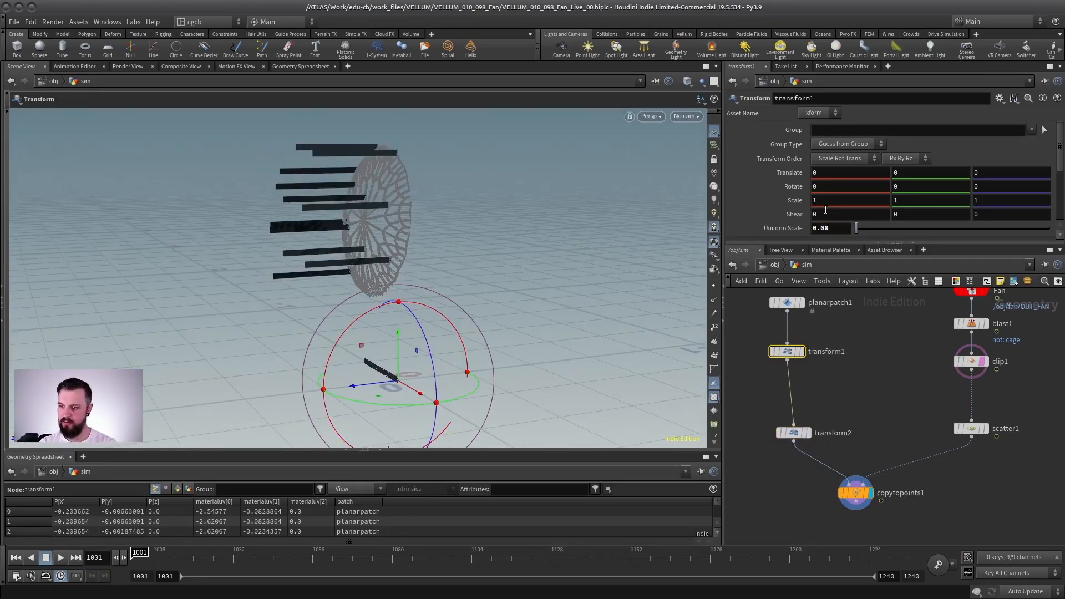
Step: Examine up close where the ends of the copied strips meet the front of the cage
right_click_drag(311, 213, 503, 195, "alt")
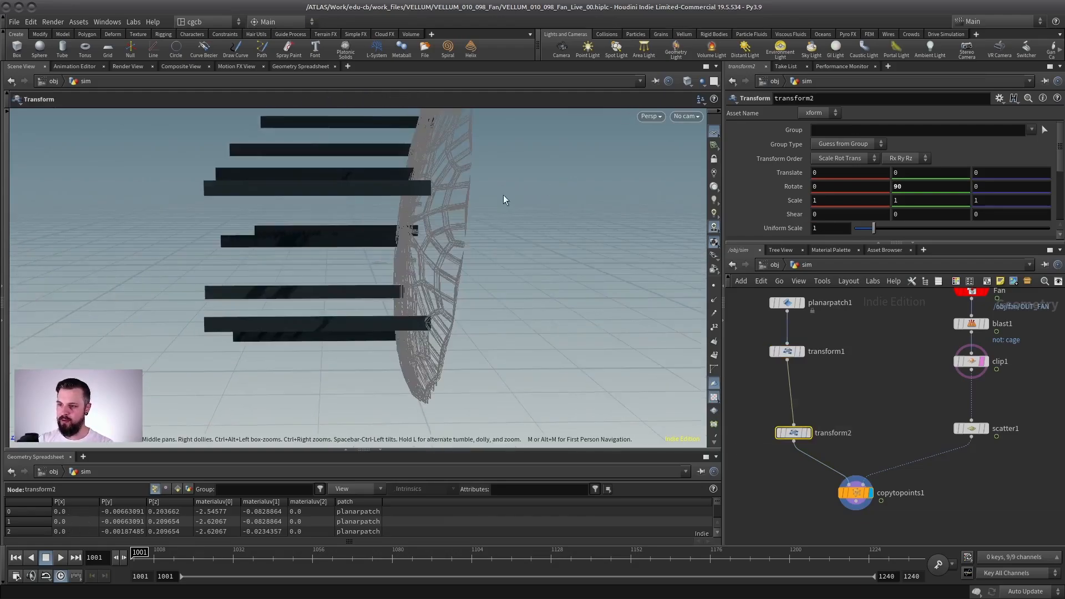
left_click_drag(411, 244, 358, 327, "alt")
right_click_drag(357, 327, 496, 253, "alt")
left_click_drag(496, 253, 411, 275, "alt")
right_click_drag(411, 276, 481, 297, "alt")
left_click_drag(458, 310, 466, 271, "alt")
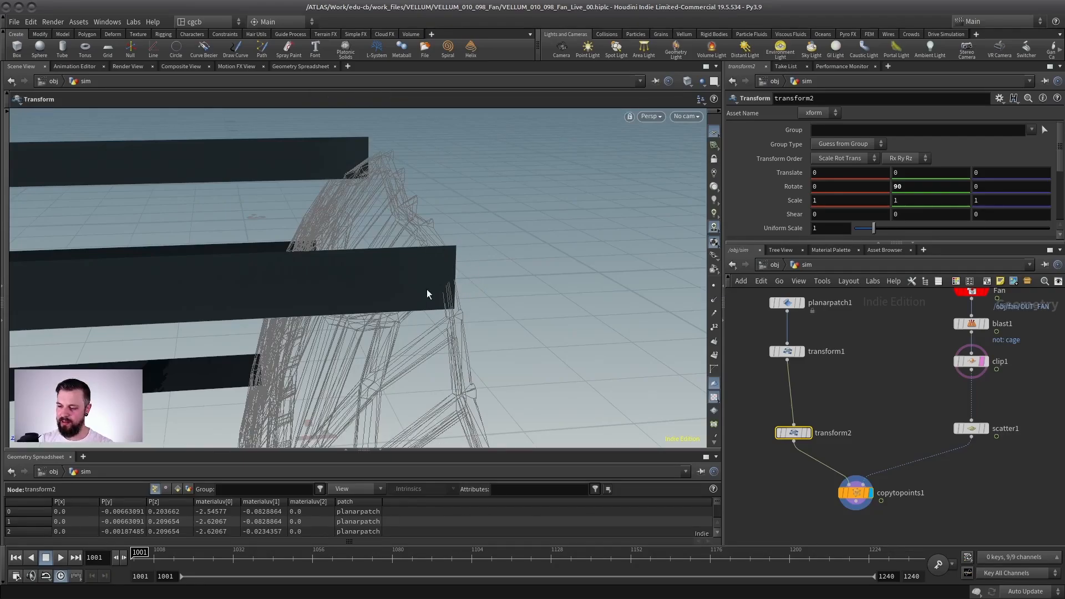
left_click_drag(428, 289, 361, 183, "alt")
right_click_drag(361, 183, 478, 255, "alt")
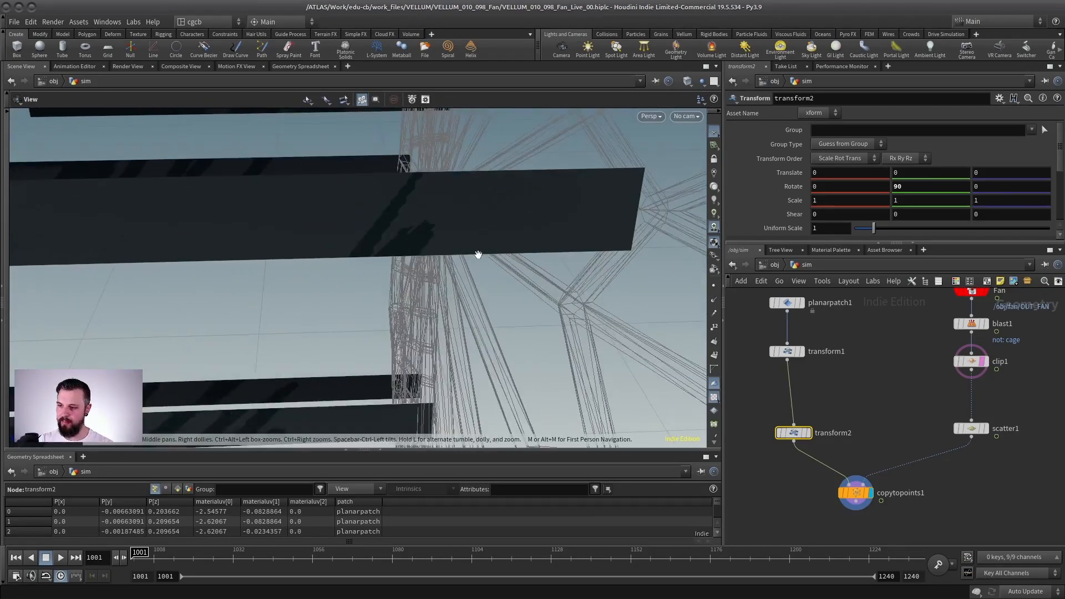
middle_click_drag(479, 254, 383, 259, "alt")
left_click_drag(383, 259, 366, 248, "alt")
right_click_drag(366, 248, 394, 252, "alt")
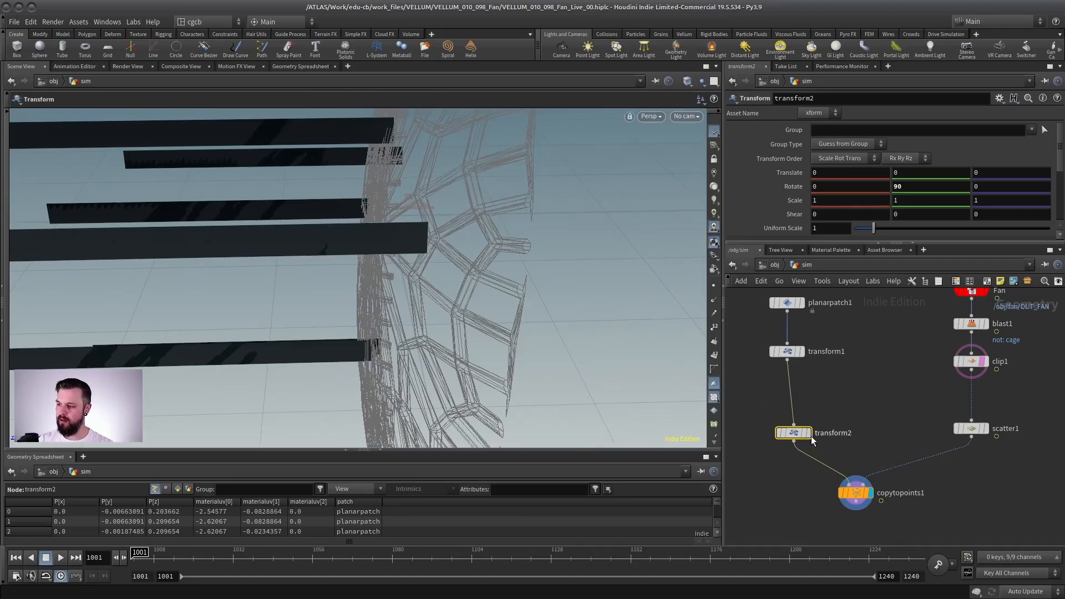
Step: Shift the strip in transform2 to a Z translation of 0.005 so its end sits slightly off the cage
right_click_drag(360, 310, 268, 376, "alt")
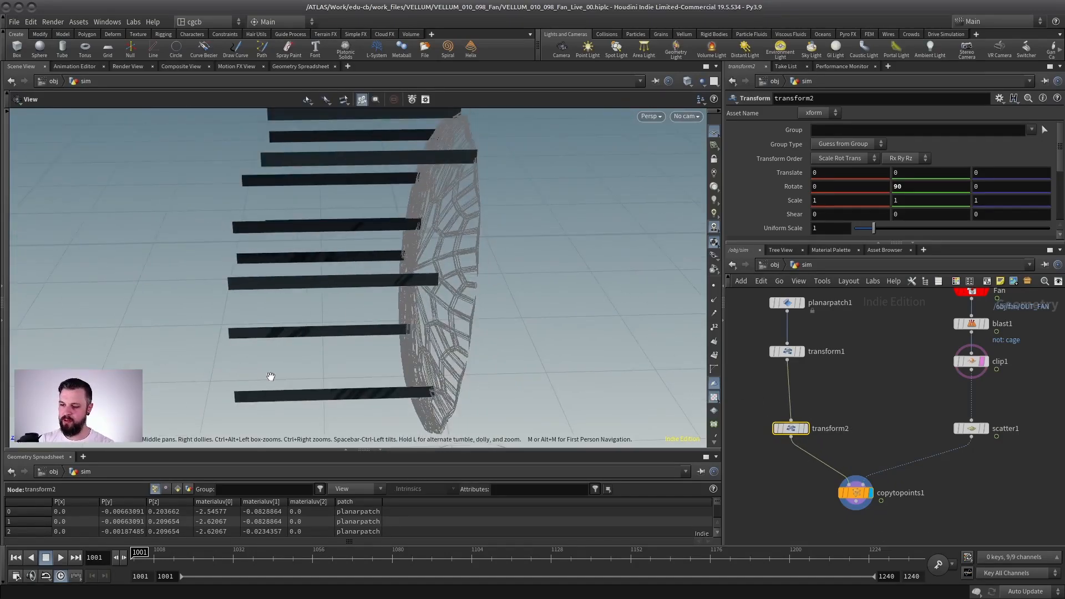
left_click_drag(377, 352, 400, 321, "alt")
middle_click_drag(432, 326, 418, 281, "alt")
right_click_drag(340, 338, 317, 379, "alt")
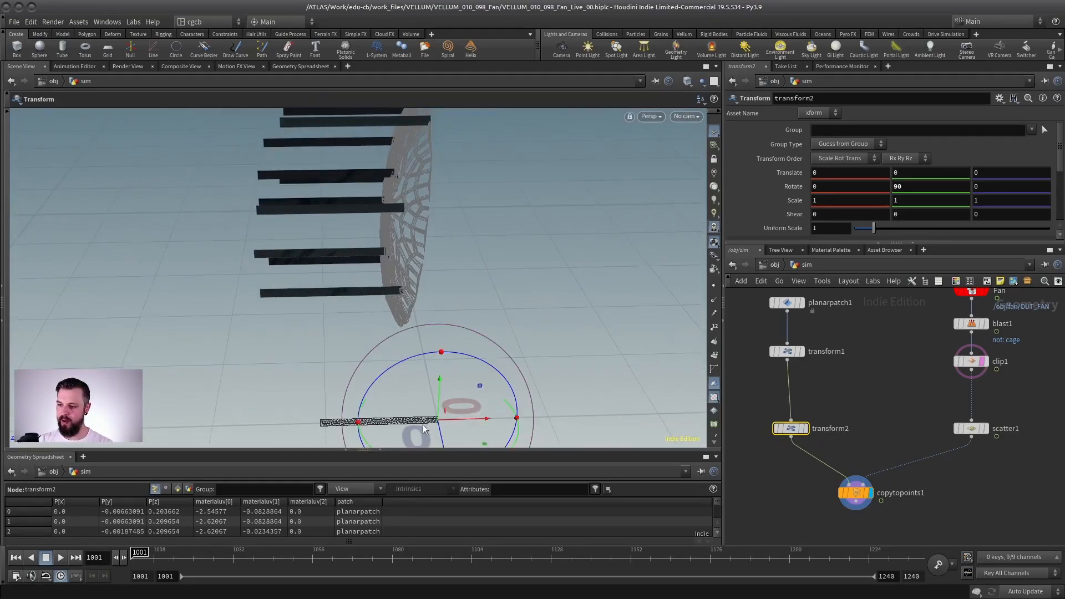
left_click_drag(454, 420, 450, 418)
left_click_drag(458, 244, 401, 205, "alt")
right_click_drag(401, 205, 473, 255, "alt")
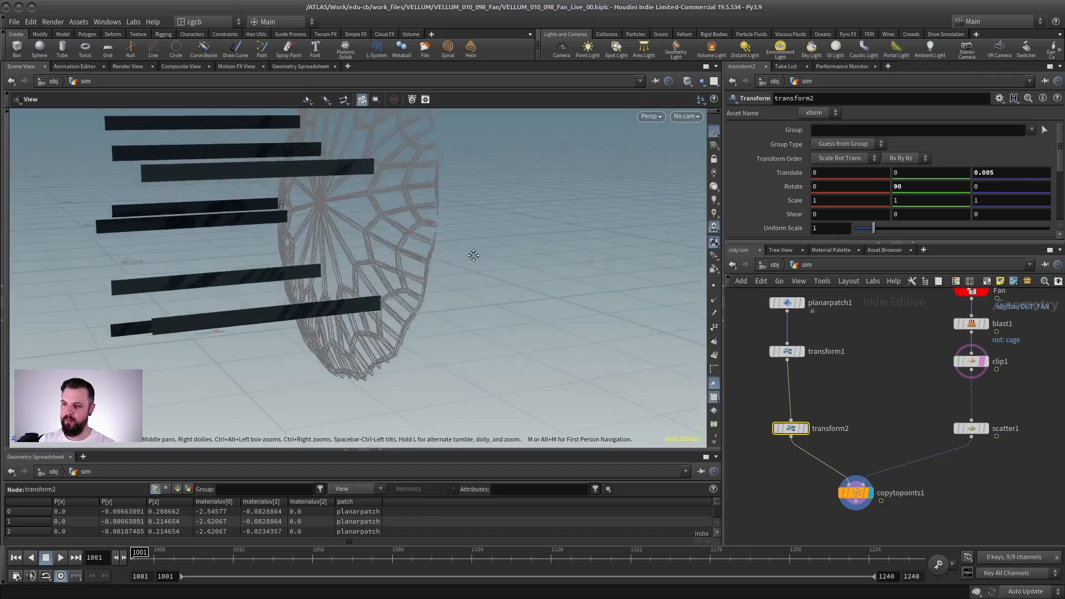
left_click_drag(473, 255, 573, 250, "alt")
Step: Check the shifted strips against the cage from several angles and review the node network
left_click_drag(389, 272, 276, 288, "alt")
right_click_drag(276, 288, 278, 314, "alt")
middle_click_drag(317, 283, 335, 350, "alt")
left_click_drag(335, 350, 314, 309, "alt")
right_click_drag(937, 373, 935, 395, "alt")
middle_click_drag(935, 396, 814, 365, "alt")
left_click_drag(800, 425, 800, 435)
left_click_drag(360, 279, 394, 295, "alt")
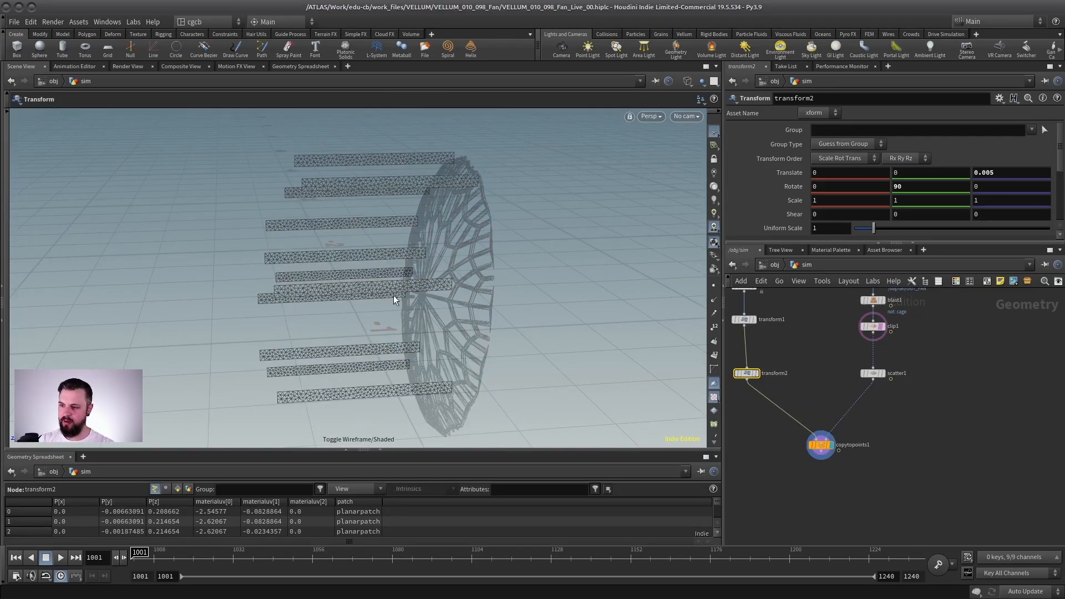
Step: Display scatter1, turn off clip1's template, then display clip1 with smooth shading without wireframe lines
left_click(885, 377)
scroll(903, 332, "up", 3)
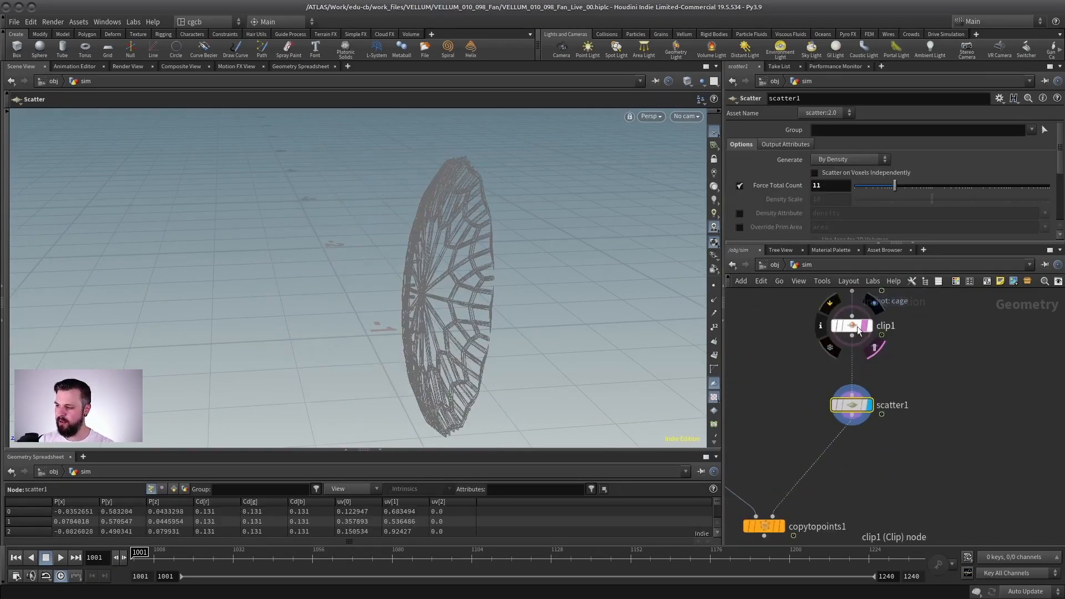
left_click(869, 325)
left_click(846, 325)
left_click_drag(420, 292, 471, 281, "alt")
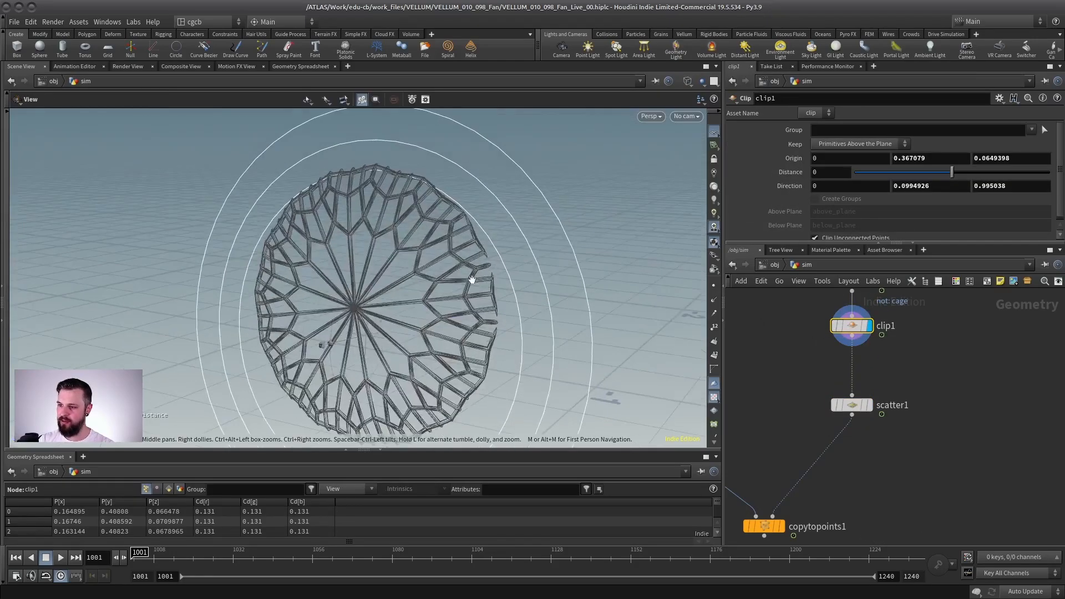
key("shift+w")
left_click_drag(392, 312, 345, 281, "alt")
Step: Insert a Color node between scatter1 and copytopoints1, and set its constant point color to red (1, 0, 0)
middle_click_drag(798, 444, 892, 412)
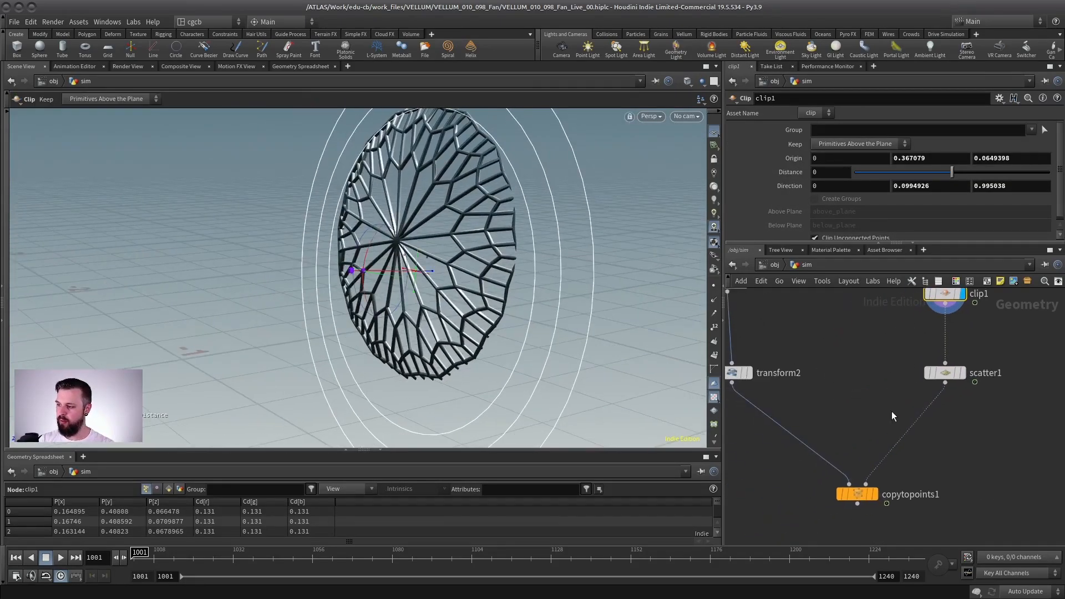
key("Tab")
type("color")
key("Return")
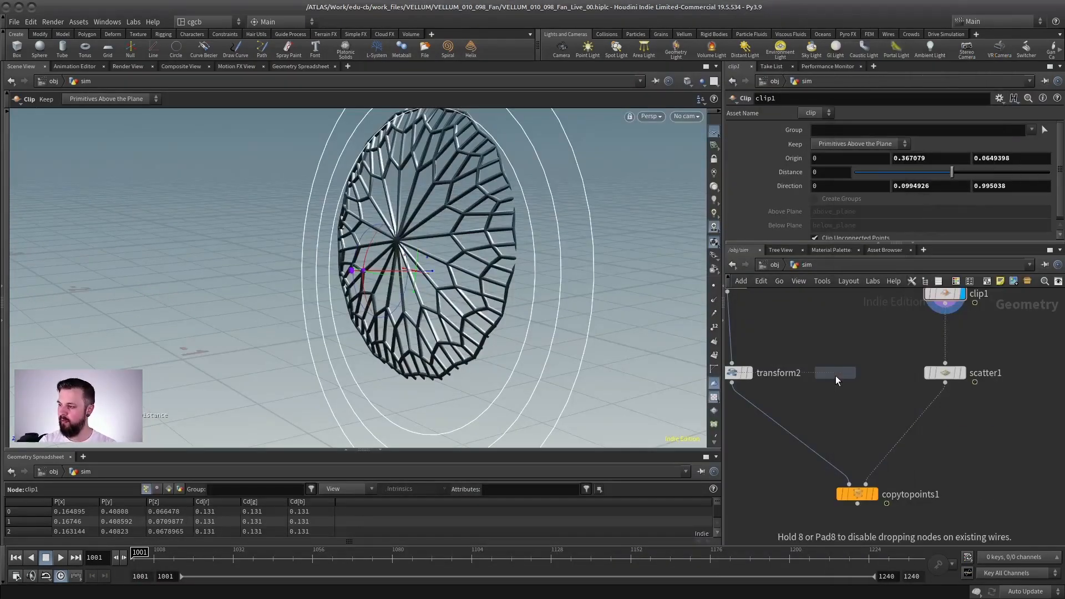
left_click(925, 421)
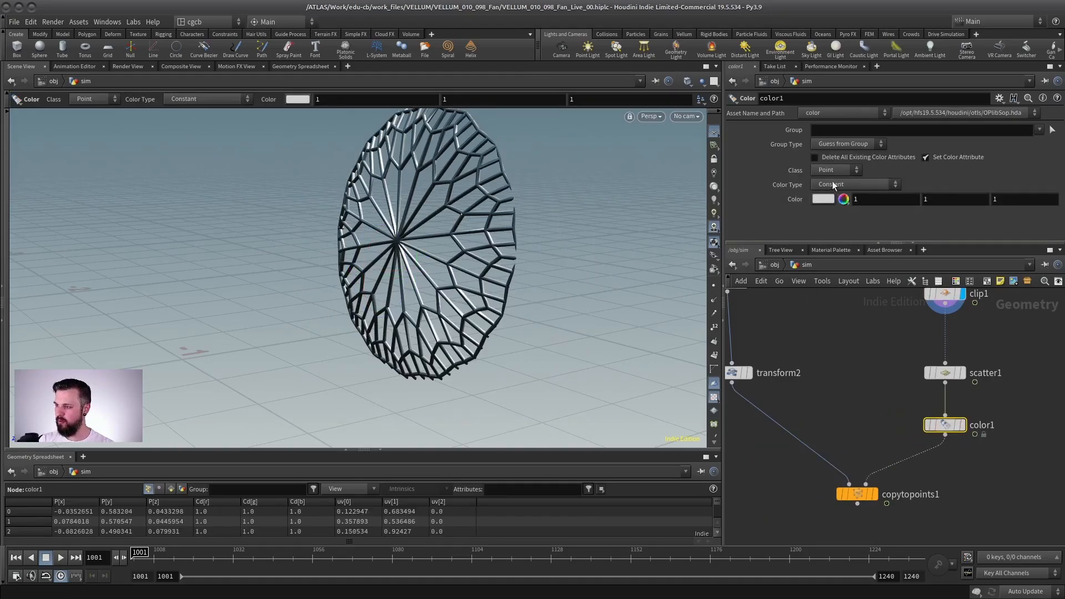
left_click(832, 181)
left_click(781, 117)
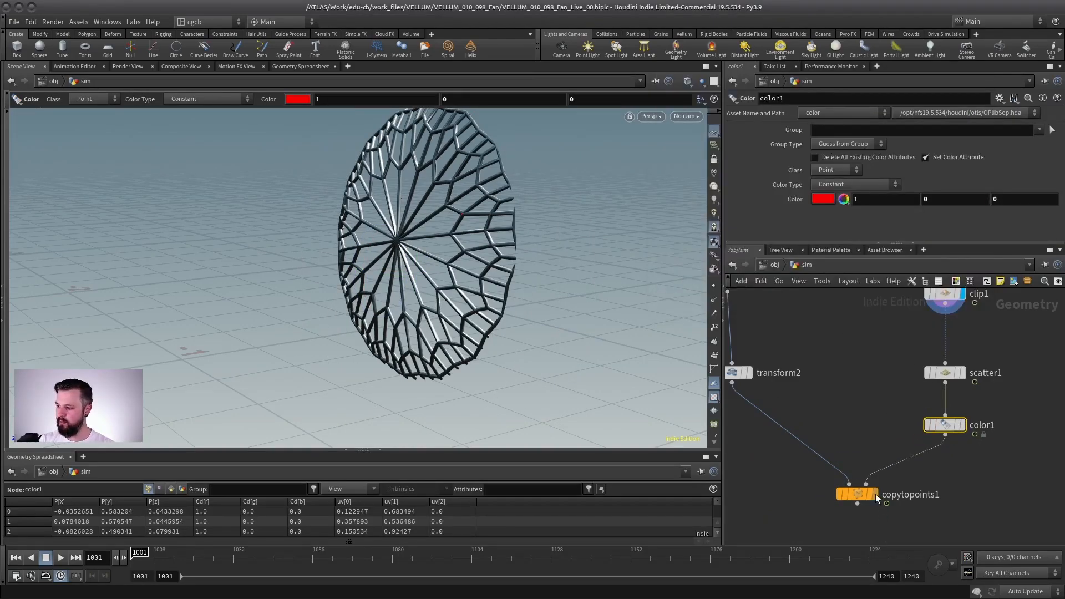
Step: Display copytopoints1 to view the colored strips copied onto the scattered points
left_click(876, 495)
left_click(851, 493)
scroll(359, 299, "down", 3)
middle_click_drag(844, 494, 828, 380)
scroll(829, 380, "down", 3)
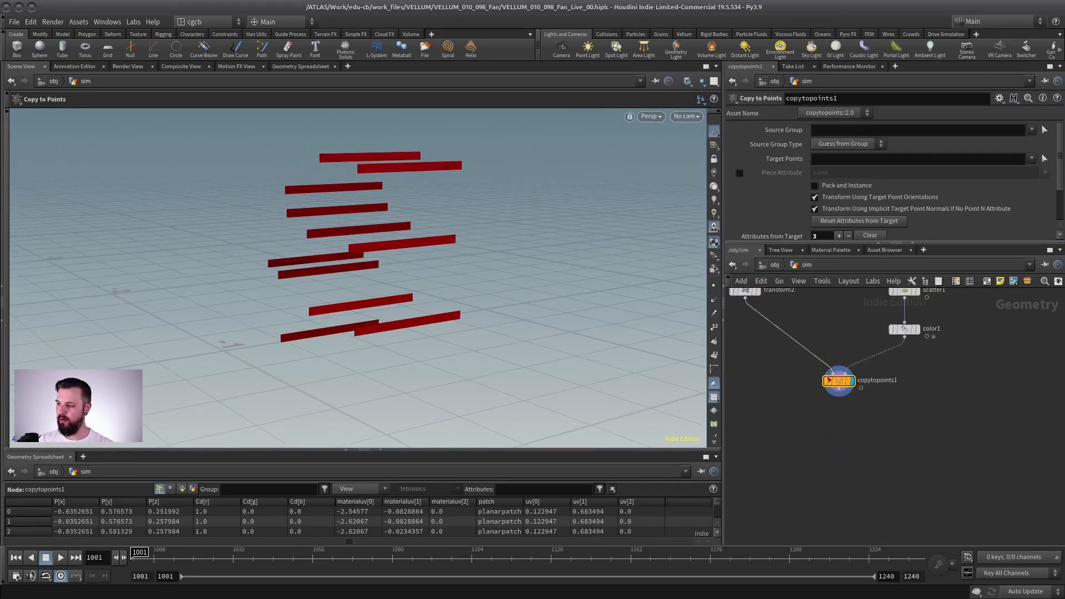
Step: Add a Vellum Configure Cloth node below copytopoints1 and display it
key("Tab")
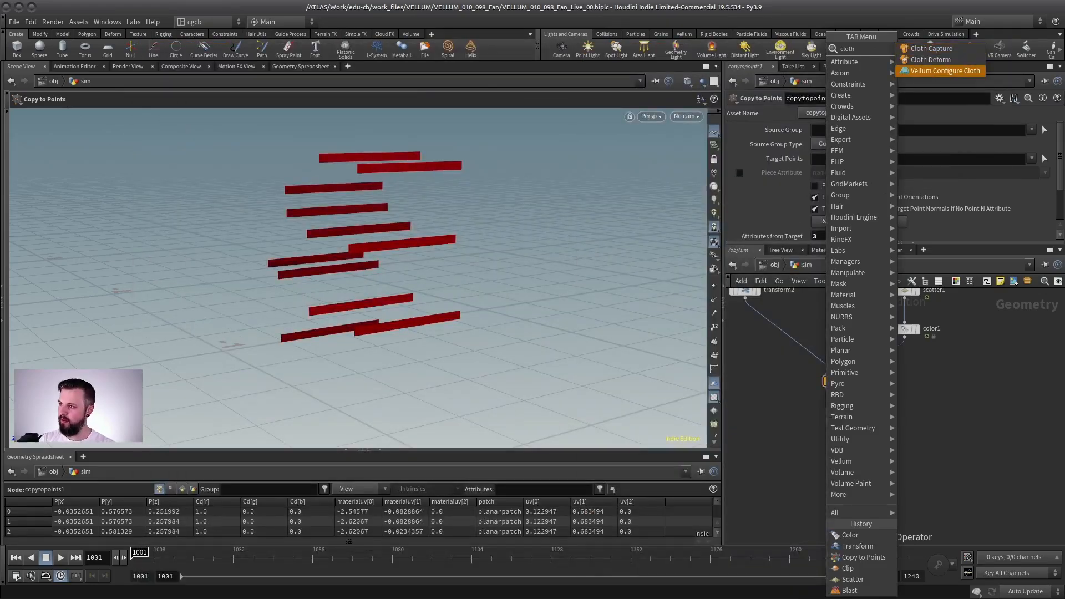
key("Escape")
left_click(834, 440)
right_click_drag(869, 406, 904, 400)
left_click(839, 466)
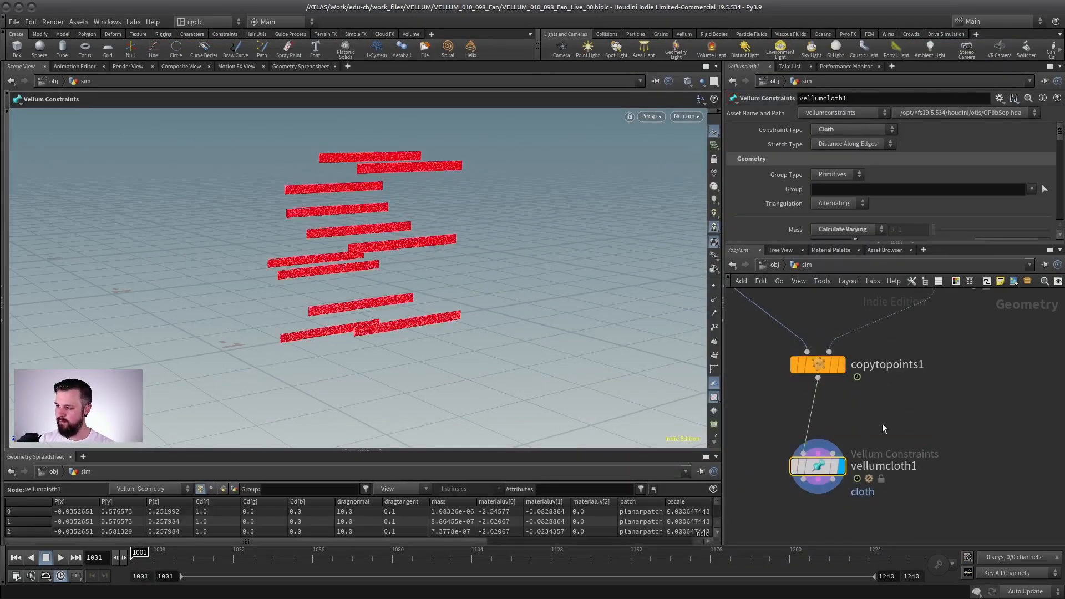
Step: Add a Vellum Solver below vellumcloth1, connected to its outputs, and frame the strips
middle_click_drag(883, 424, 925, 368)
key("Tab")
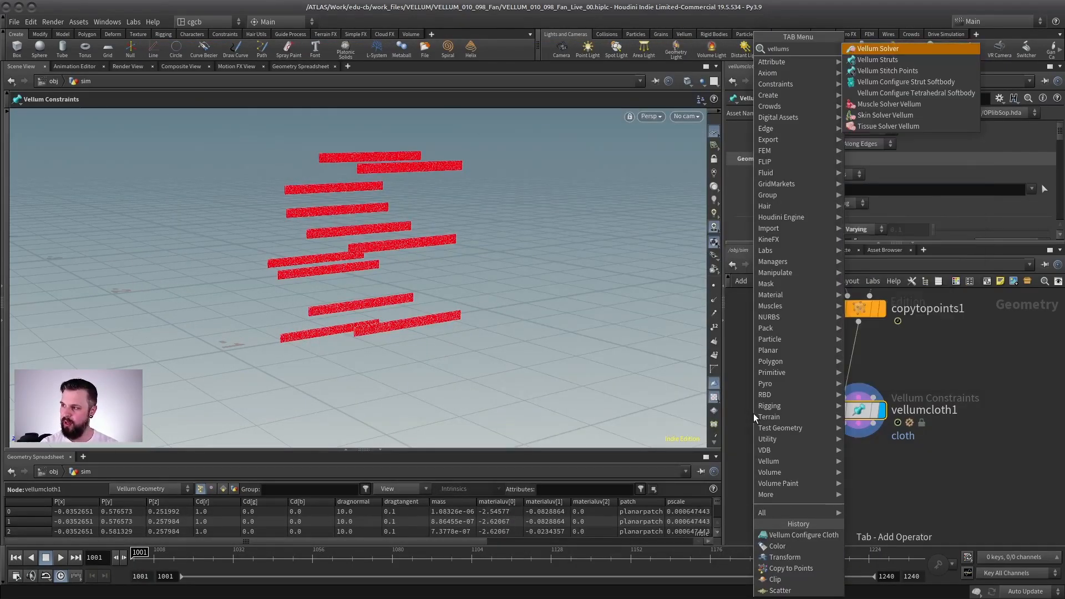
key("Escape")
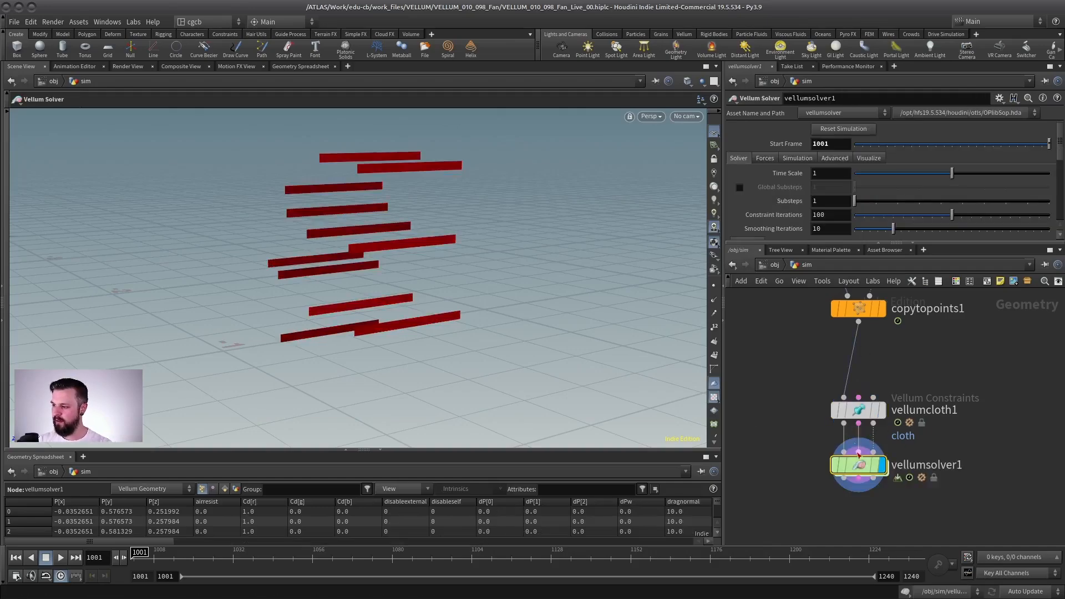
left_click(859, 498)
middle_click_drag(411, 304, 398, 268)
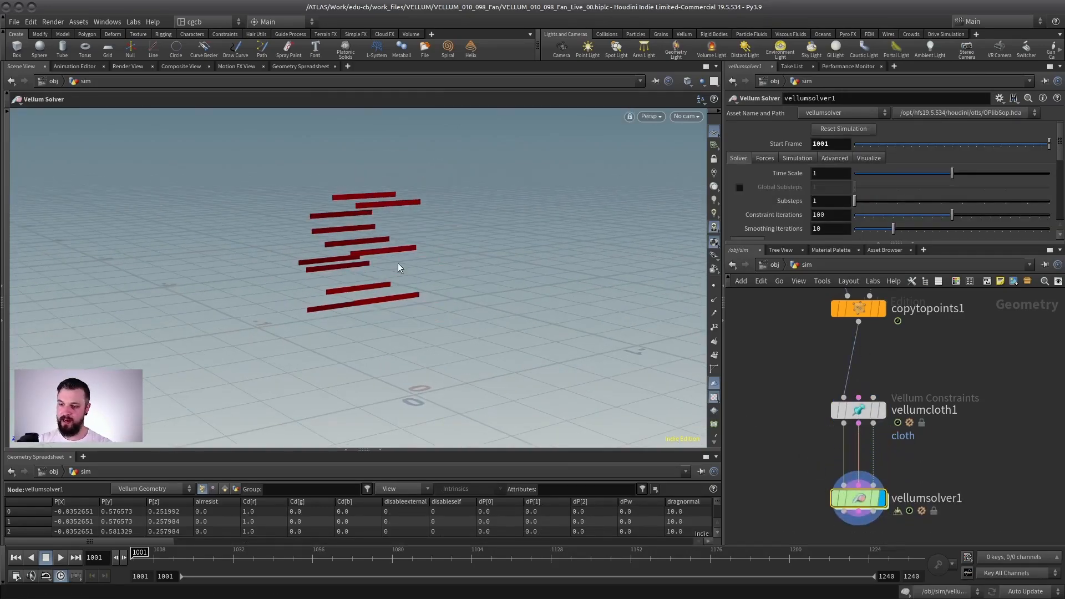
Step: Play the Vellum simulation of the unpinned strips, then return to frame 1001
left_click(61, 559)
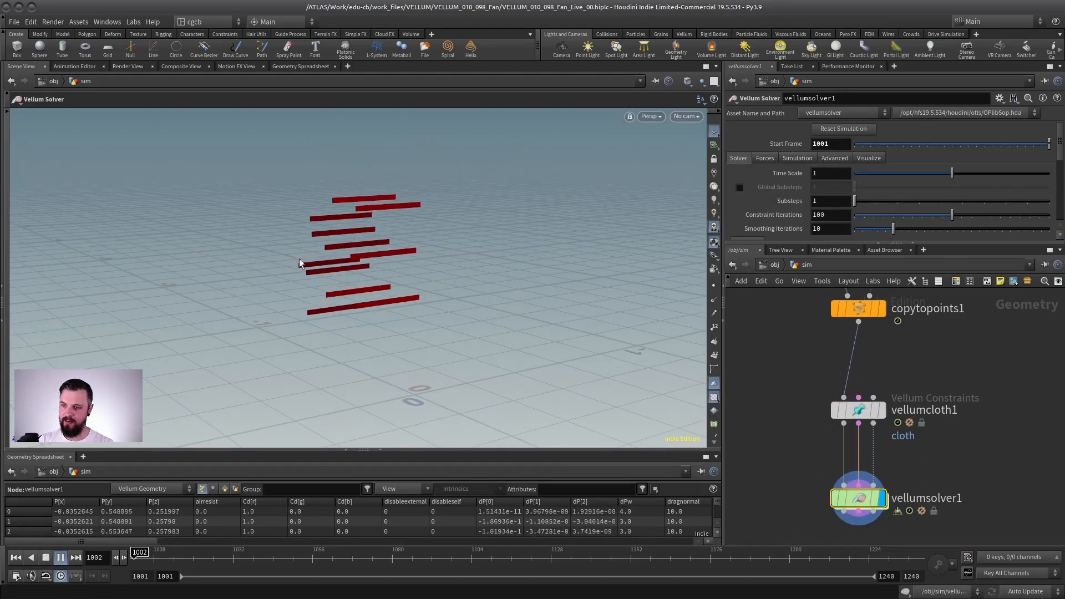
left_click(17, 558)
scroll(854, 420, "down", 3)
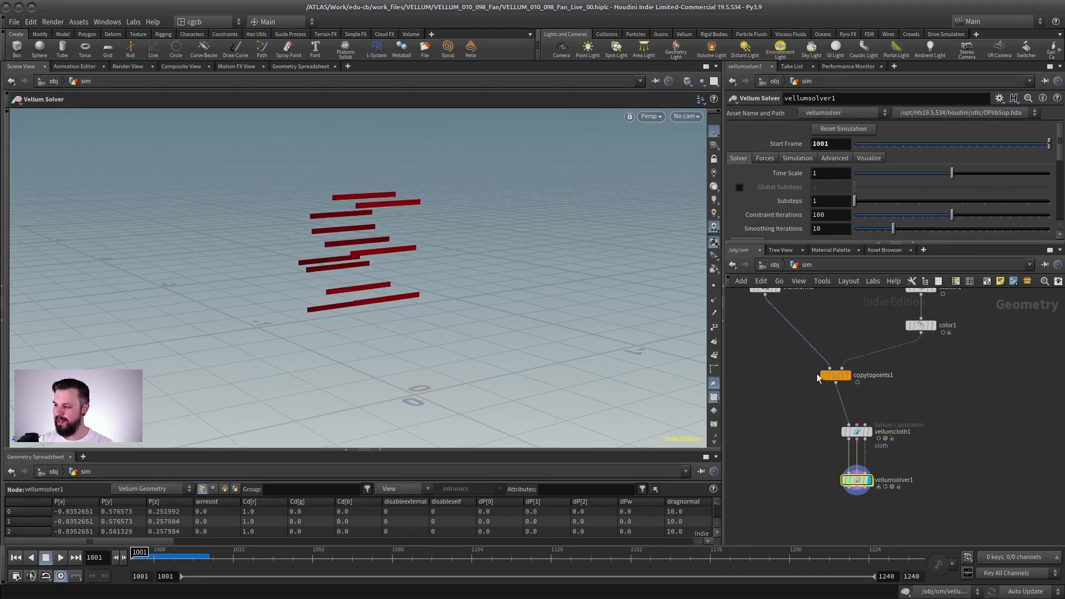
Step: Move scatter1 and color1 aside from clip1 to make room for another wire from the clip
left_click_drag(817, 378, 784, 375)
scroll(866, 351, "up", 2)
left_click_drag(386, 252, 422, 250, "alt")
middle_click_drag(932, 355, 897, 431)
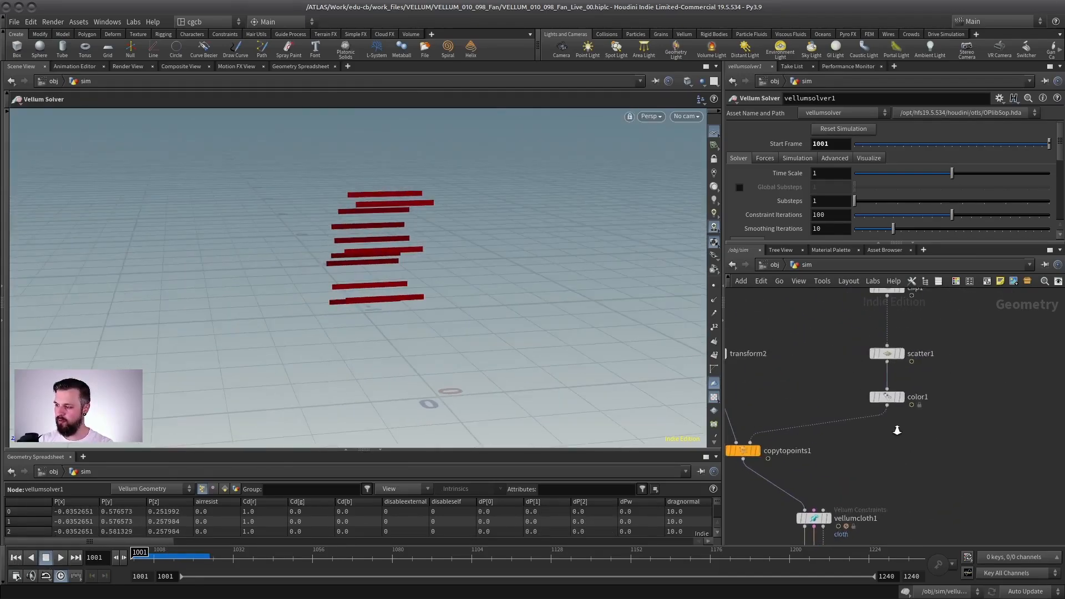
scroll(897, 430, "down", 1)
middle_click_drag(874, 375, 867, 427)
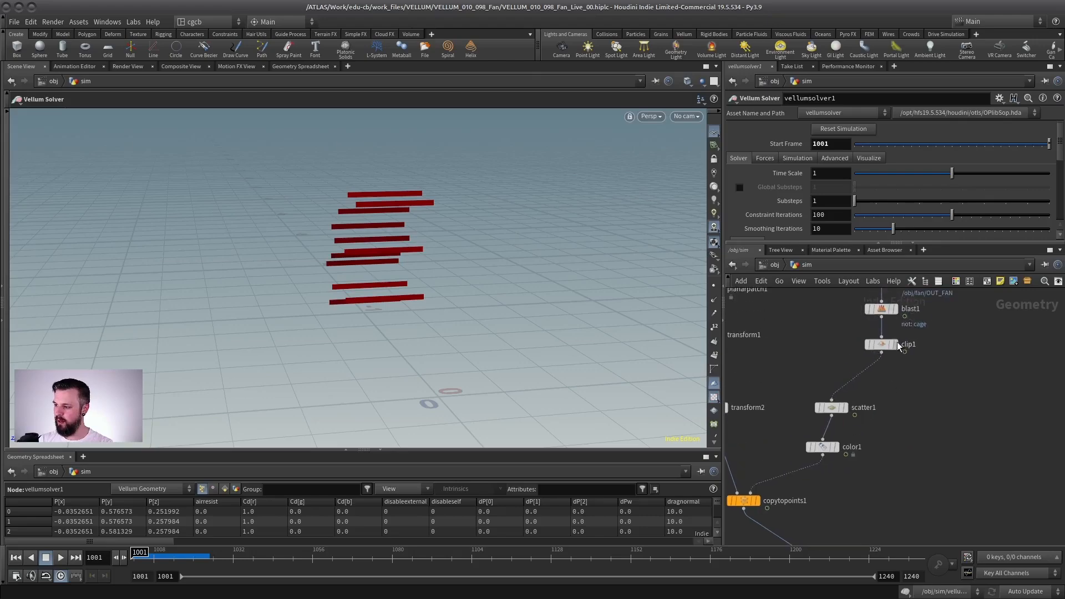
Step: Display clip1, wire its output into vellumcloth1's Collision Geometry input, and reposition the Vellum nodes
left_click(881, 344)
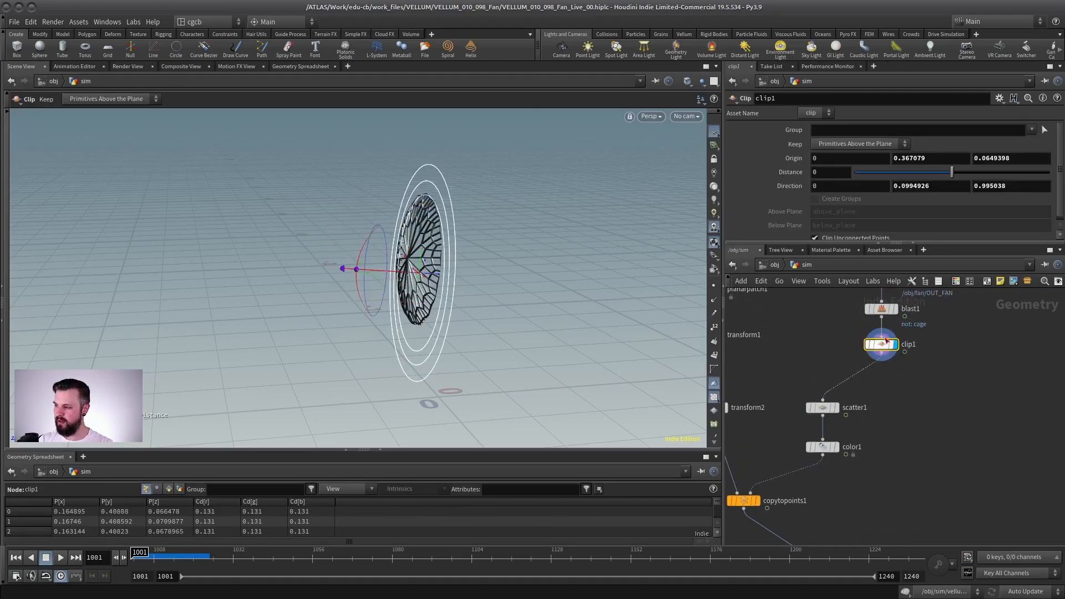
scroll(885, 359, "down", 2)
middle_click_drag(885, 359, 849, 336)
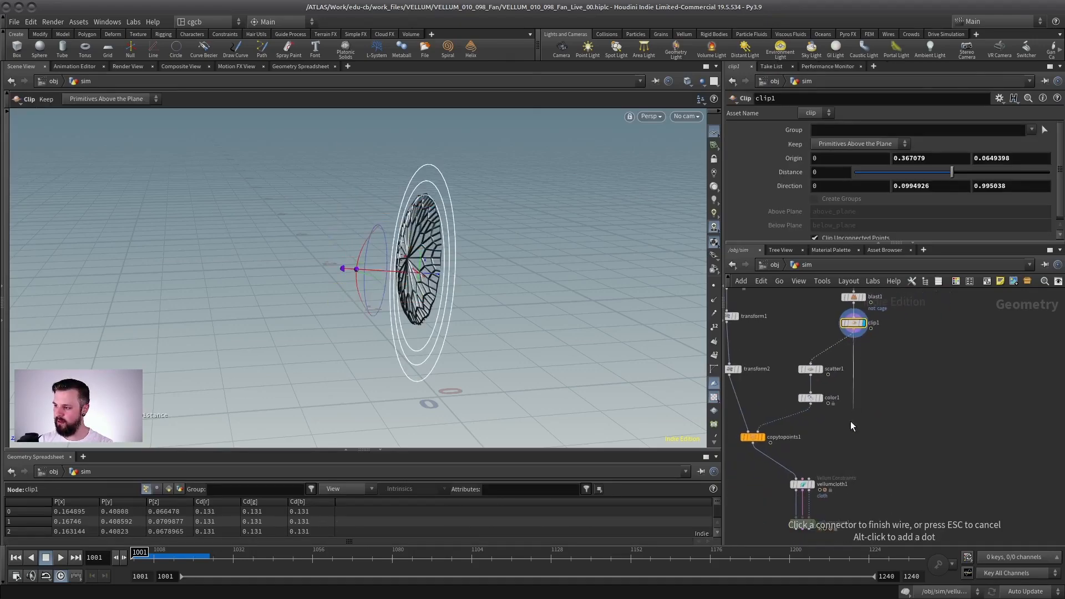
left_click(802, 484)
middle_click_drag(825, 503, 867, 449)
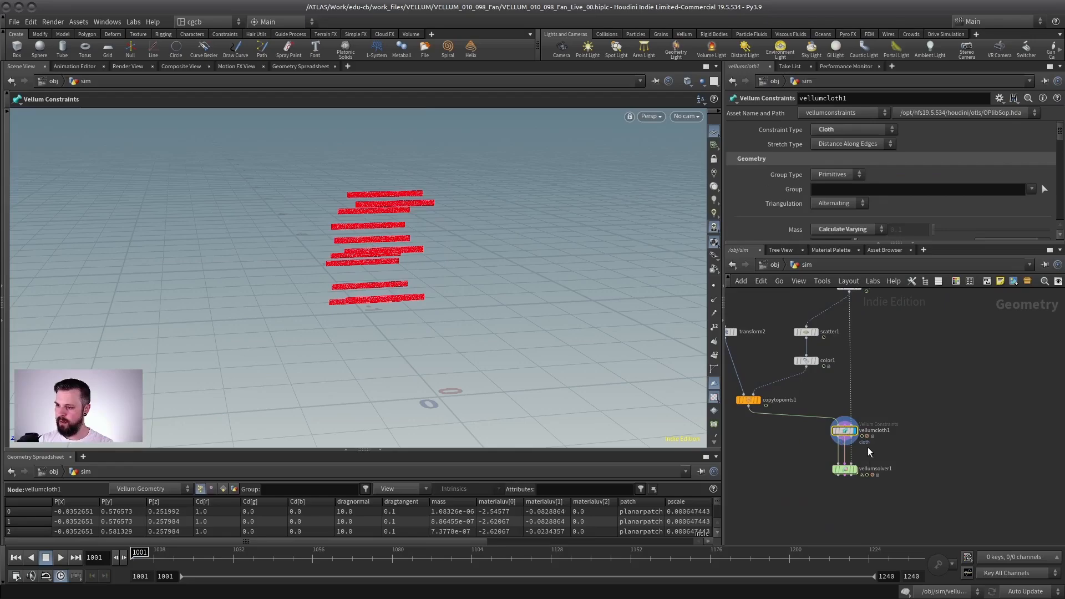
Step: Display vellumsolver1, play the simulation with the cage as collision geometry, and return to frame 1001
left_click(857, 471)
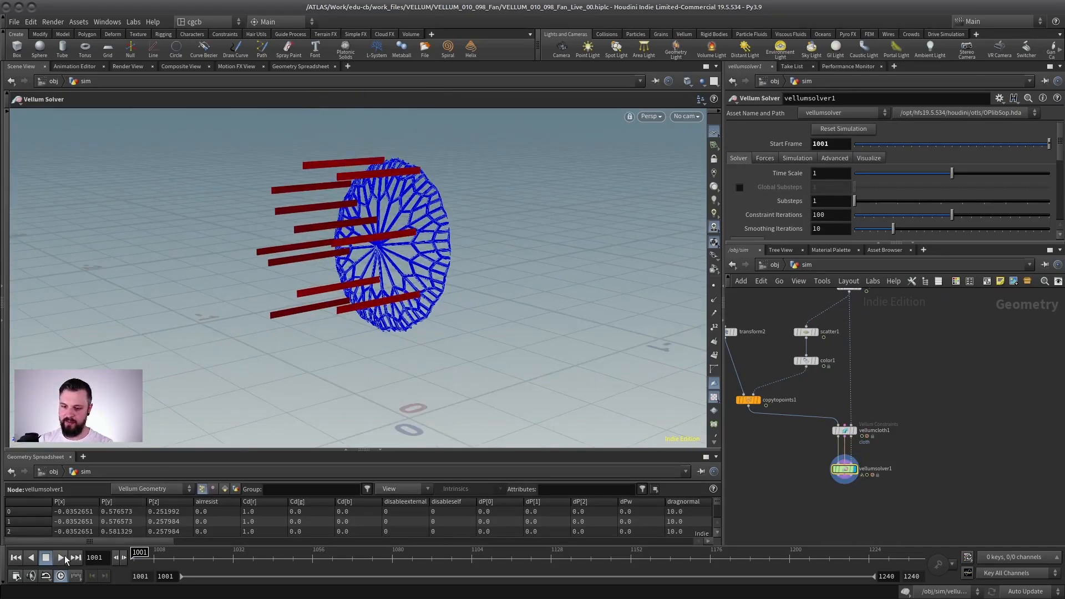
left_click(62, 557)
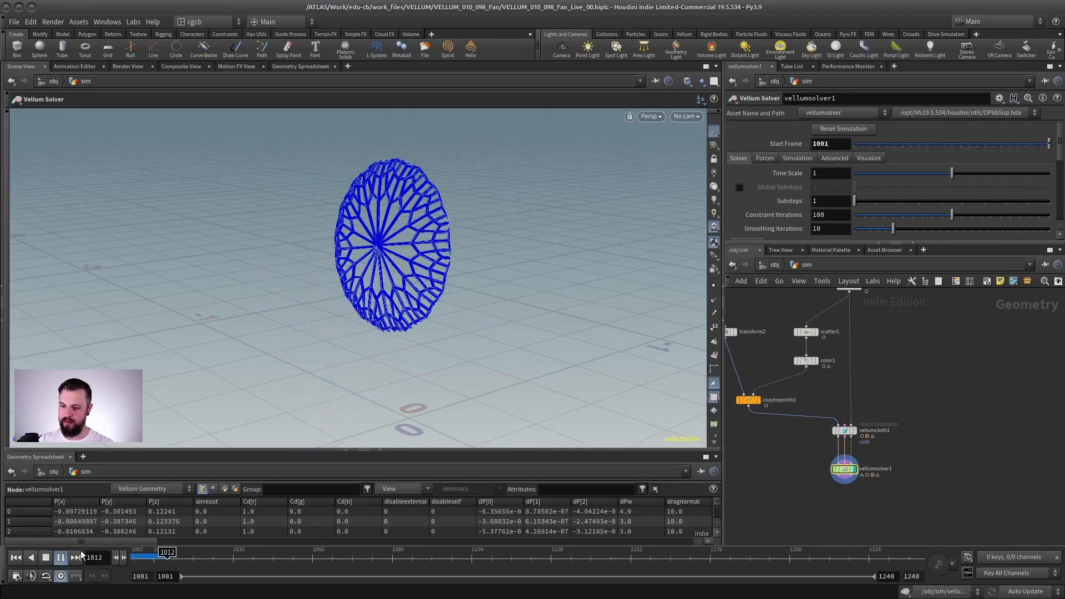
left_click(16, 557)
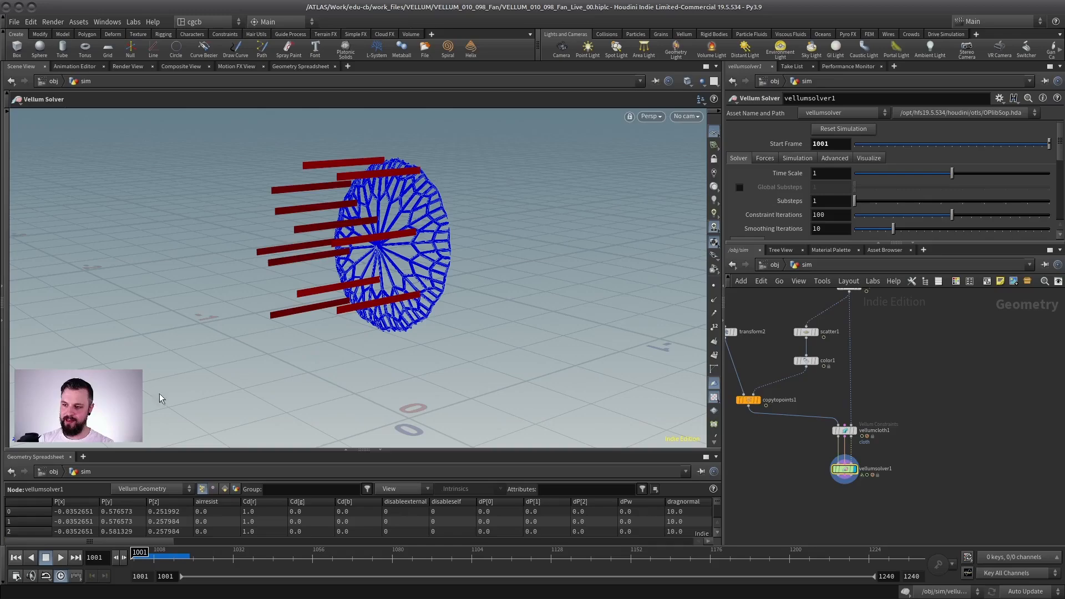
middle_click_drag(858, 307, 867, 359)
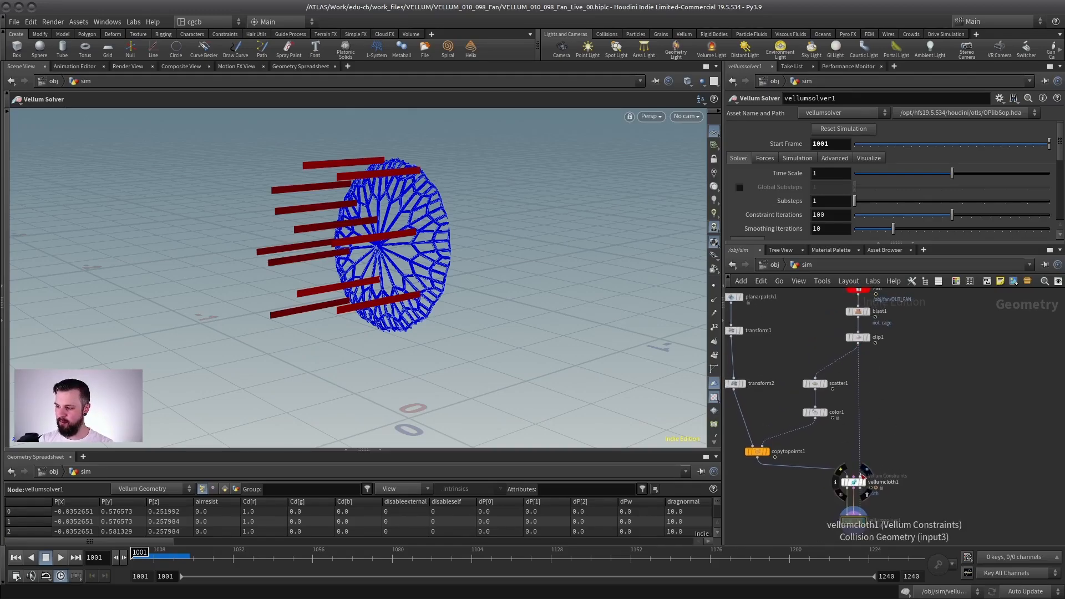
Step: Insert a Vellum Attach Constraints node between vellumcloth1 and vellumsolver1
middle_click_drag(830, 445, 847, 356)
left_click_drag(373, 255, 296, 259, "alt")
right_click_drag(297, 259, 411, 197, "alt")
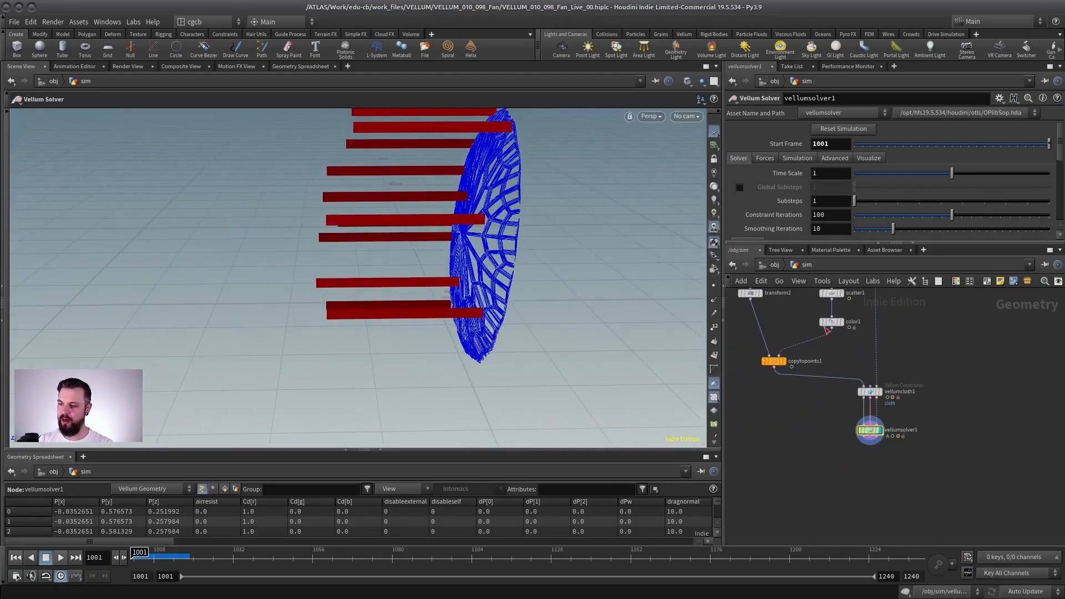
scroll(843, 416, "up", 5)
key("Tab")
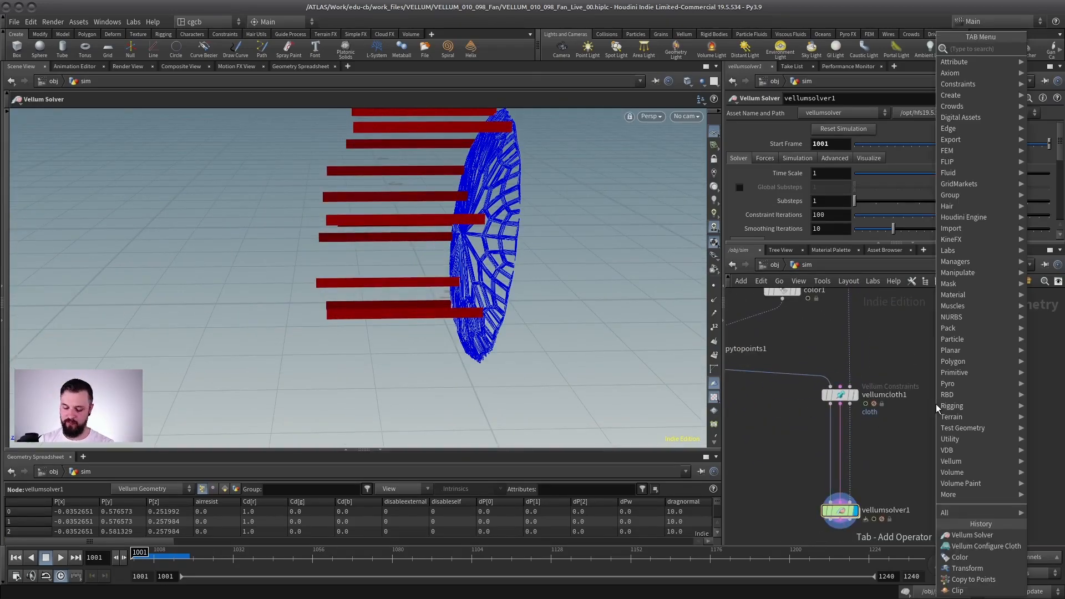
type("attach")
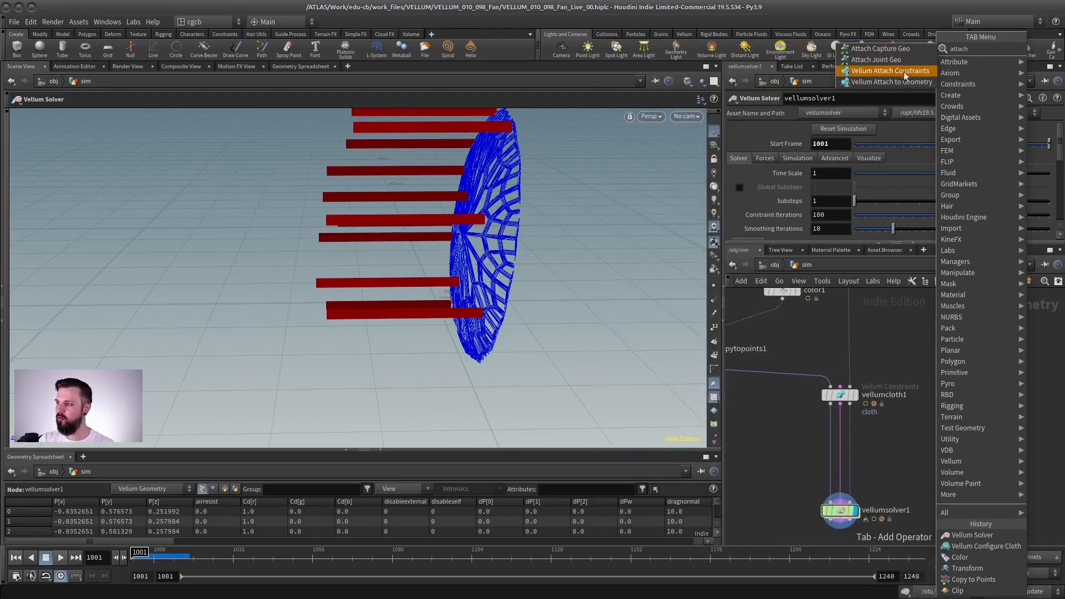
left_click(903, 72)
left_click(841, 456)
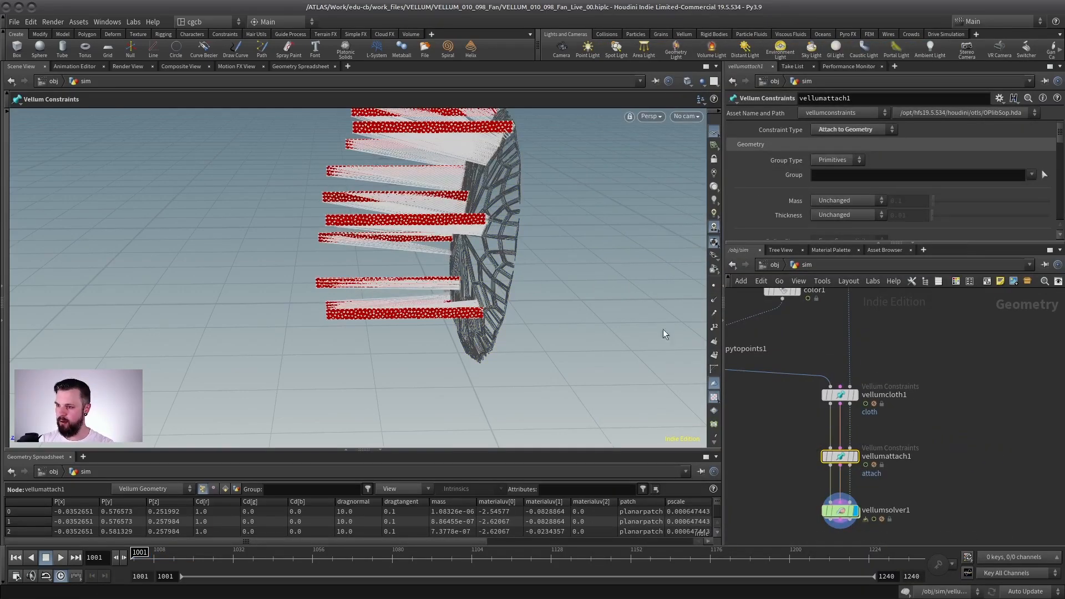
Step: Display vellumsolver1 and play the simulation with the attach constraints, checking the strips against the cage from several angles
left_click(860, 511)
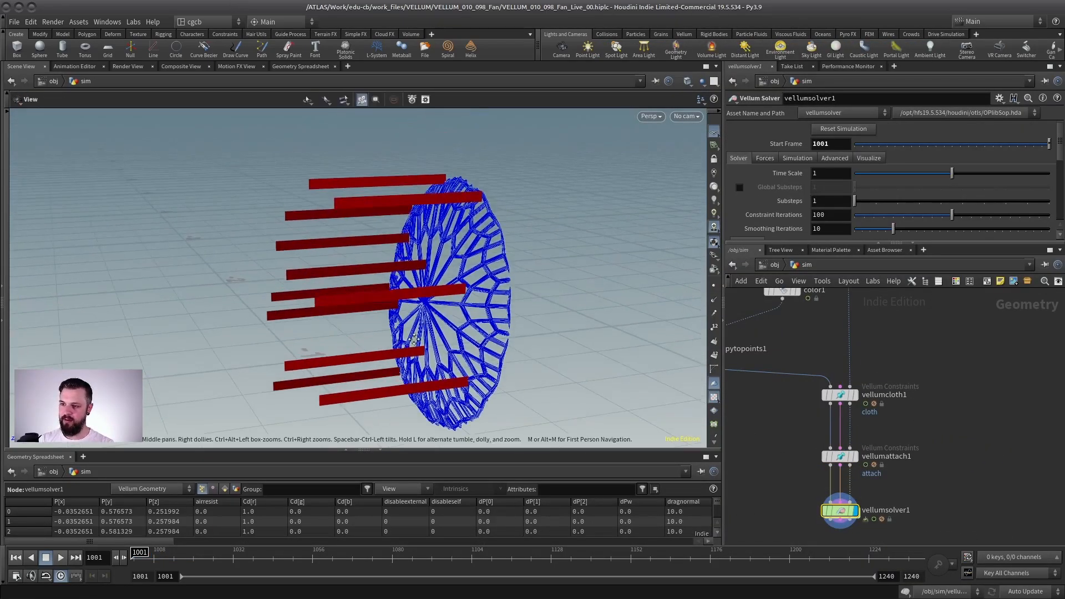
left_click(61, 558)
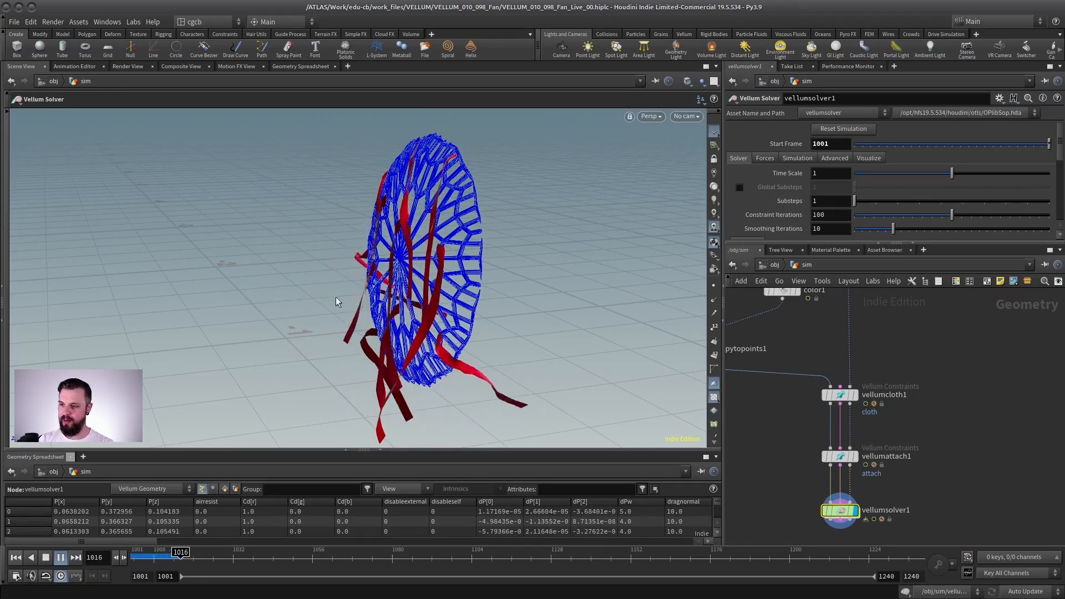
left_click_drag(278, 276, 329, 292, "alt")
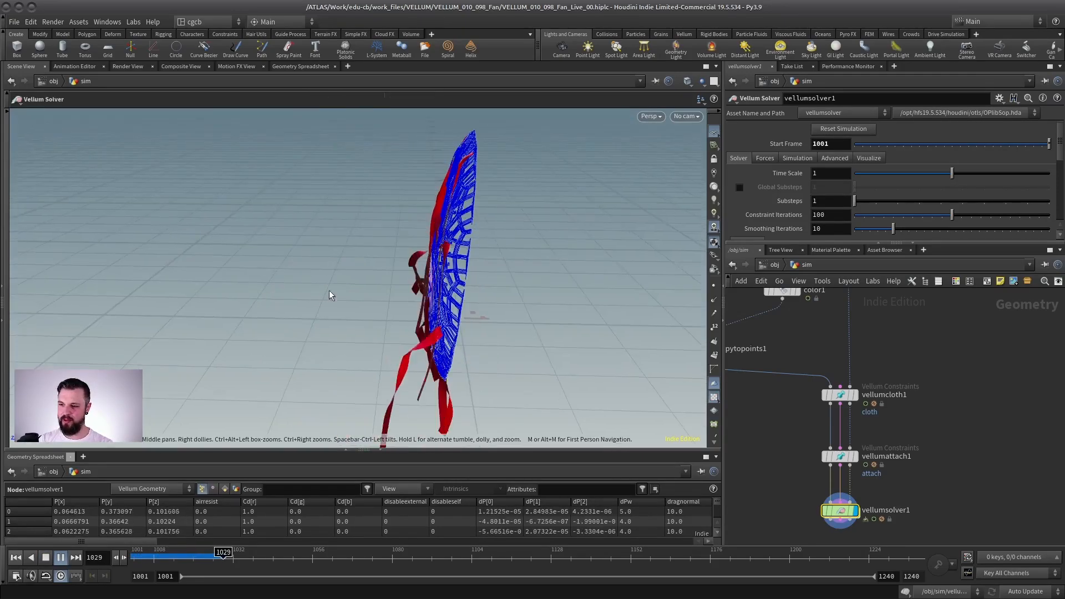
scroll(356, 272, "down", 2)
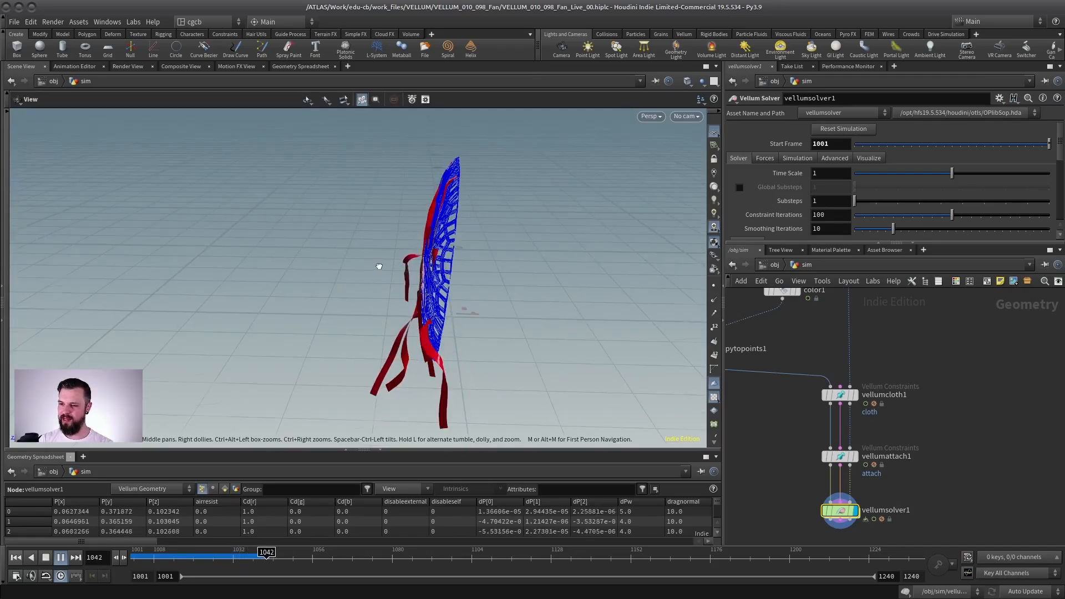
left_click_drag(375, 265, 390, 275, "alt")
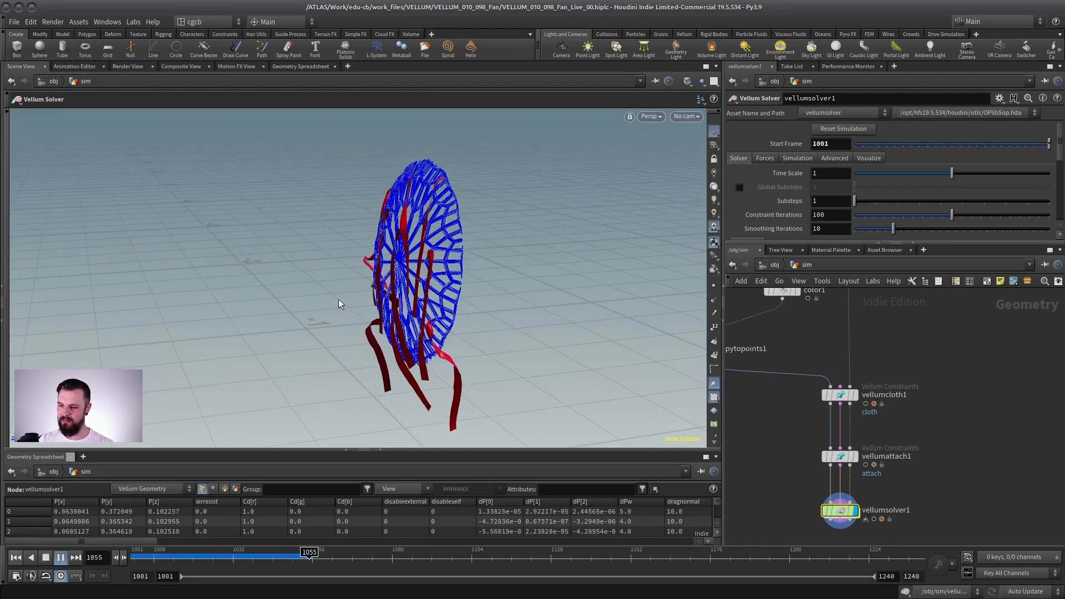
left_click_drag(404, 293, 195, 315, "alt")
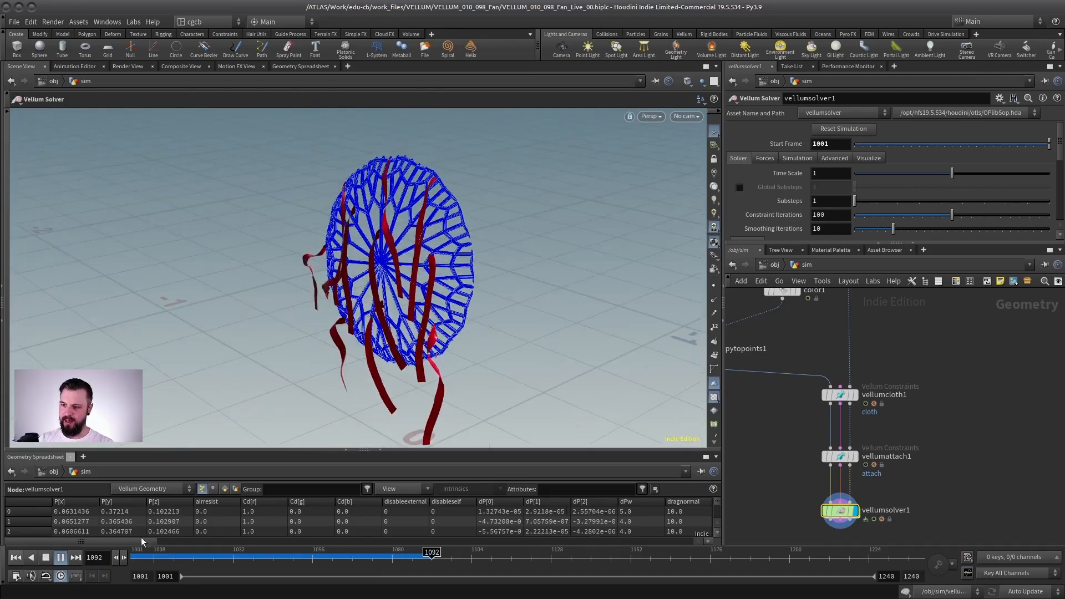
left_click_drag(357, 278, 373, 303, "alt")
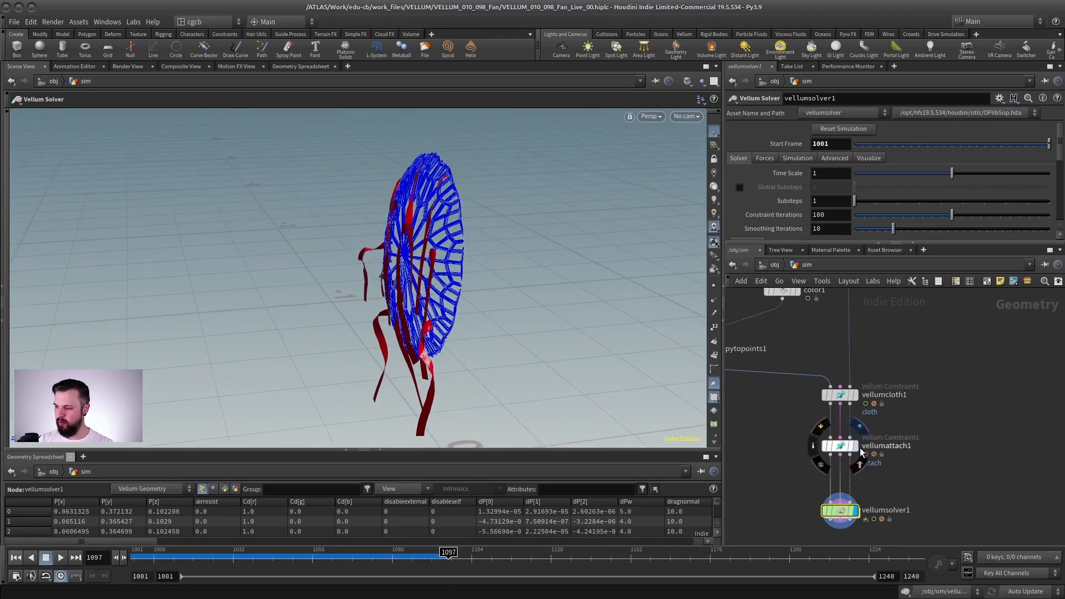
Step: Display vellumattach1 and examine its constraint lines between the strips and the cage
left_click(861, 453)
scroll(499, 288, "up", 3)
left_click_drag(500, 289, 391, 234, "alt")
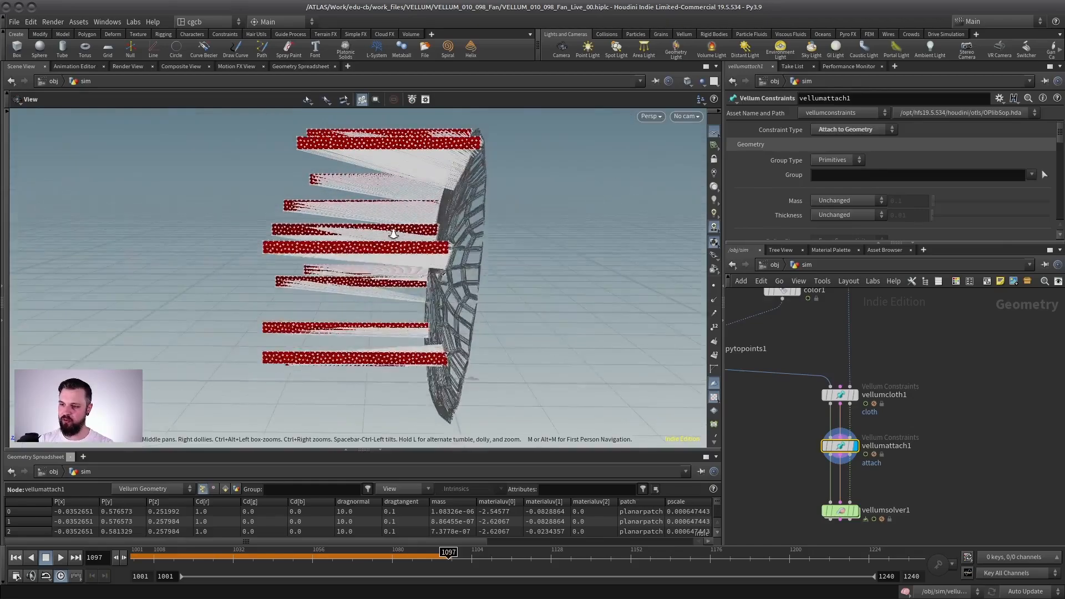
scroll(390, 236, "up", 3)
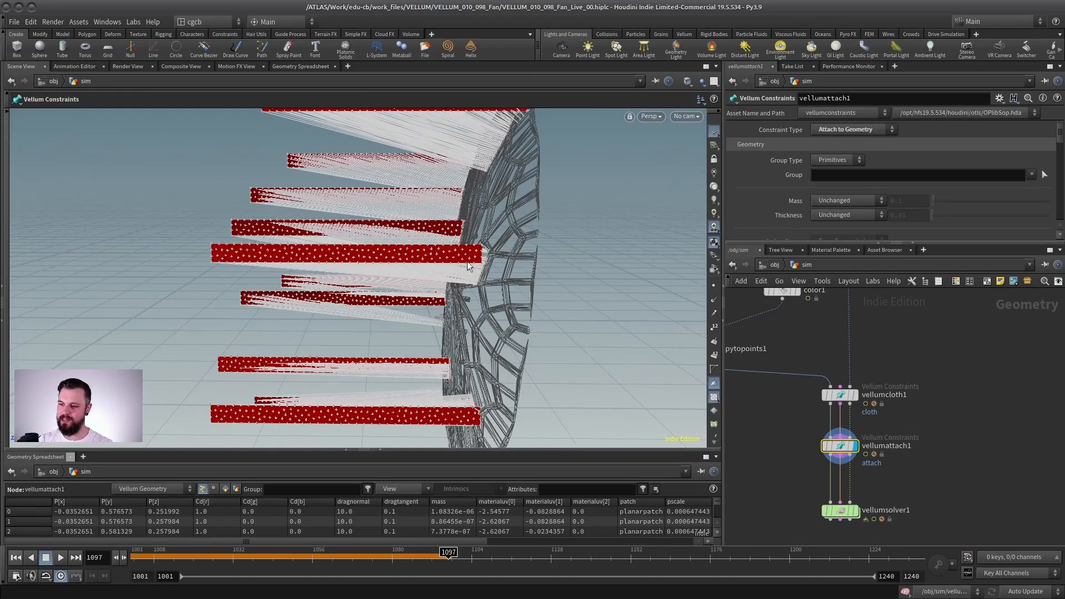
left_click_drag(464, 253, 338, 181, "alt")
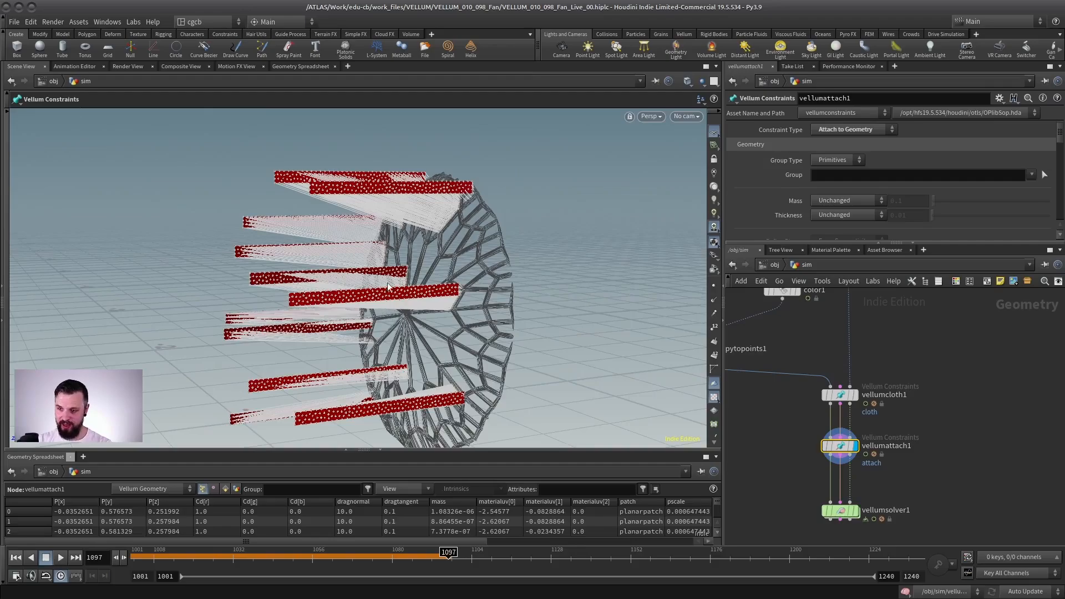
mouse_move(389, 286)
left_mouse_down("alt")
mouse_move(542, 278)
mouse_move(516, 266)
mouse_move(399, 277)
left_mouse_up("alt")
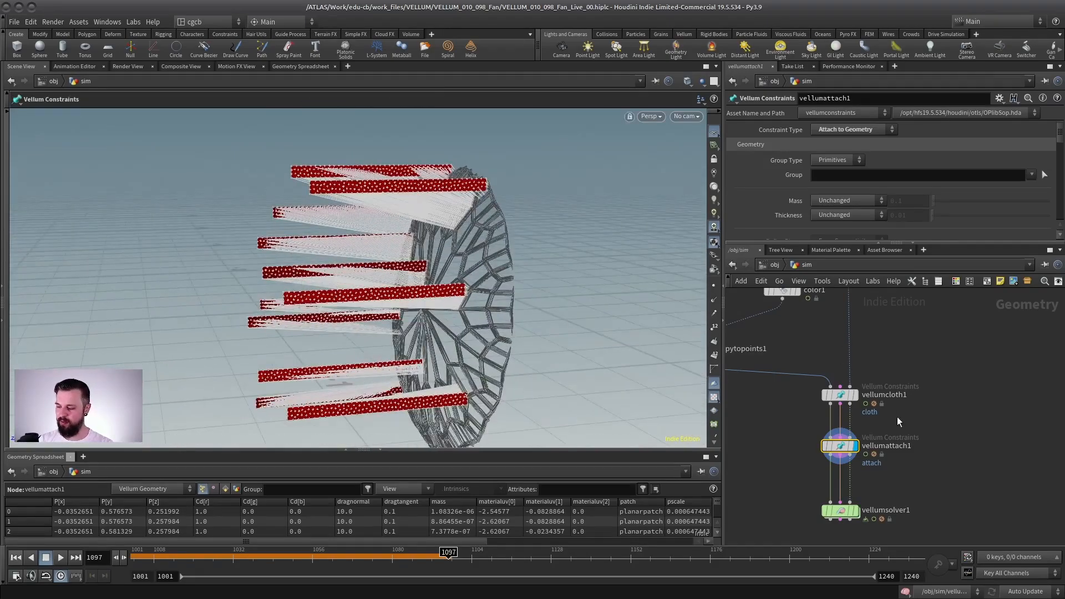
Step: Enable Max Distance on vellumattach1, set it to 0.01, and check the constraints at the strip ends
left_click_drag(939, 243, 939, 398)
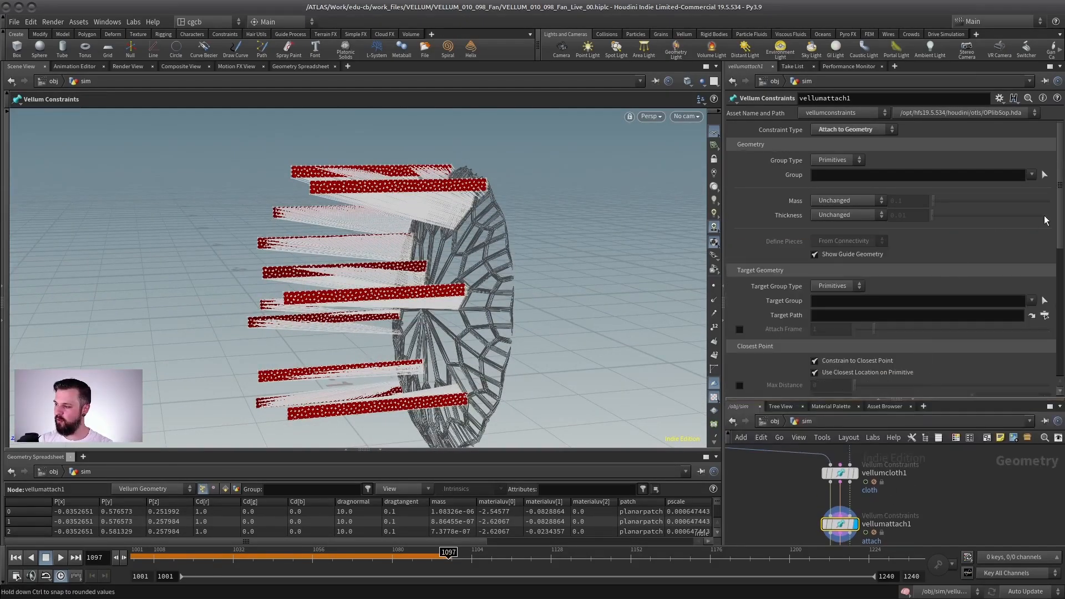
scroll(741, 266, "down", 5)
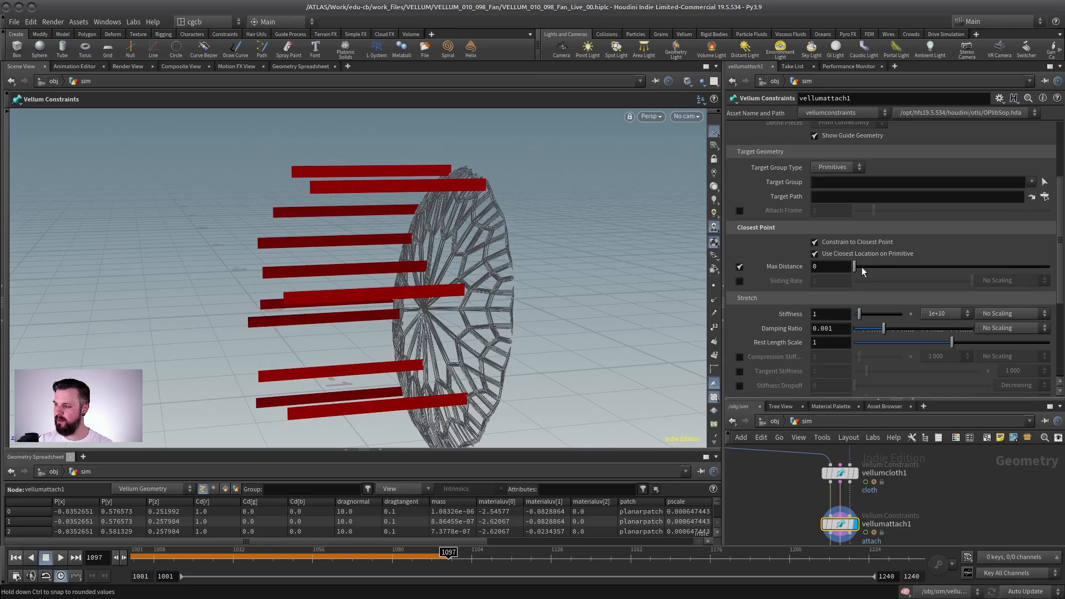
left_click_drag(859, 267, 855, 267)
left_click_drag(601, 149, 582, 175, "alt")
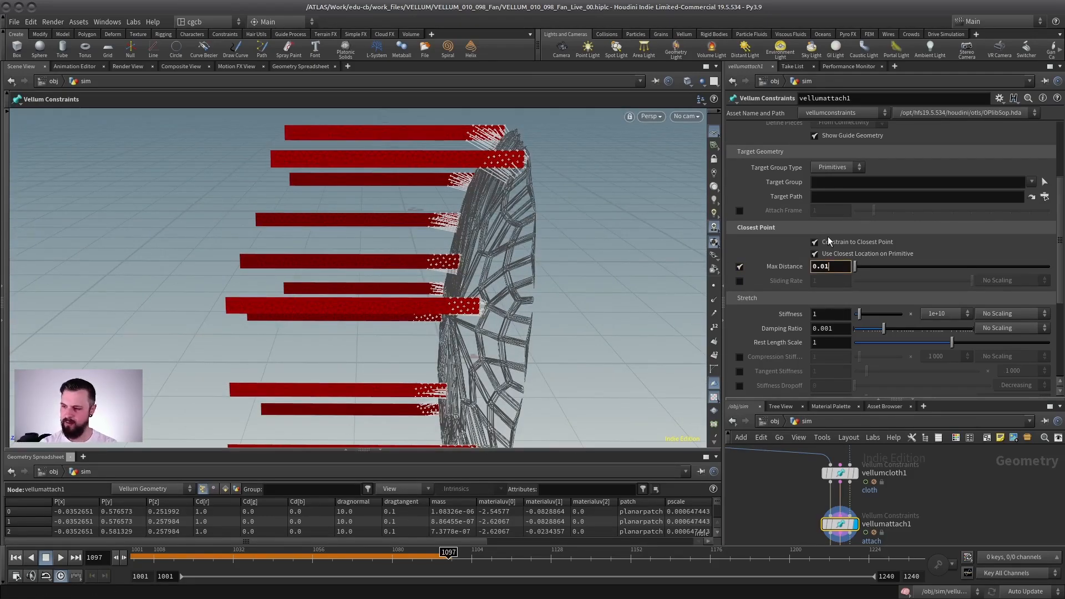
key("BackSpace")
type("1")
key("Return")
left_click_drag(587, 237, 476, 259, "alt")
right_click_drag(475, 260, 397, 247, "alt")
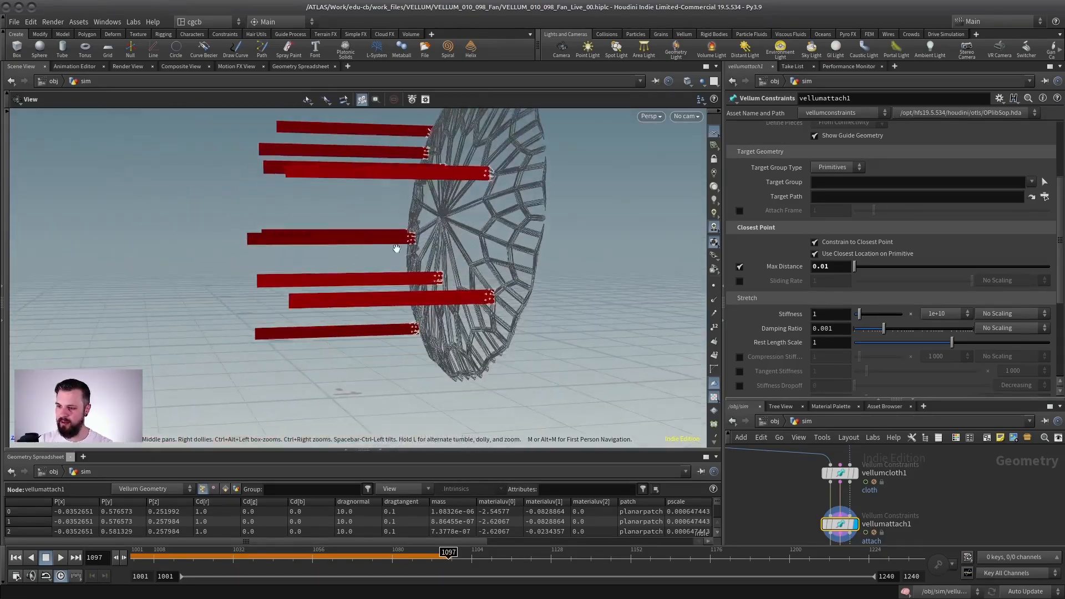
left_click_drag(398, 248, 413, 236, "alt")
Step: Display vellumsolver1 and replay the simulation from frame 1001 to check how the strips hang from the cage
middle_click_drag(889, 538, 909, 468)
left_click(879, 510)
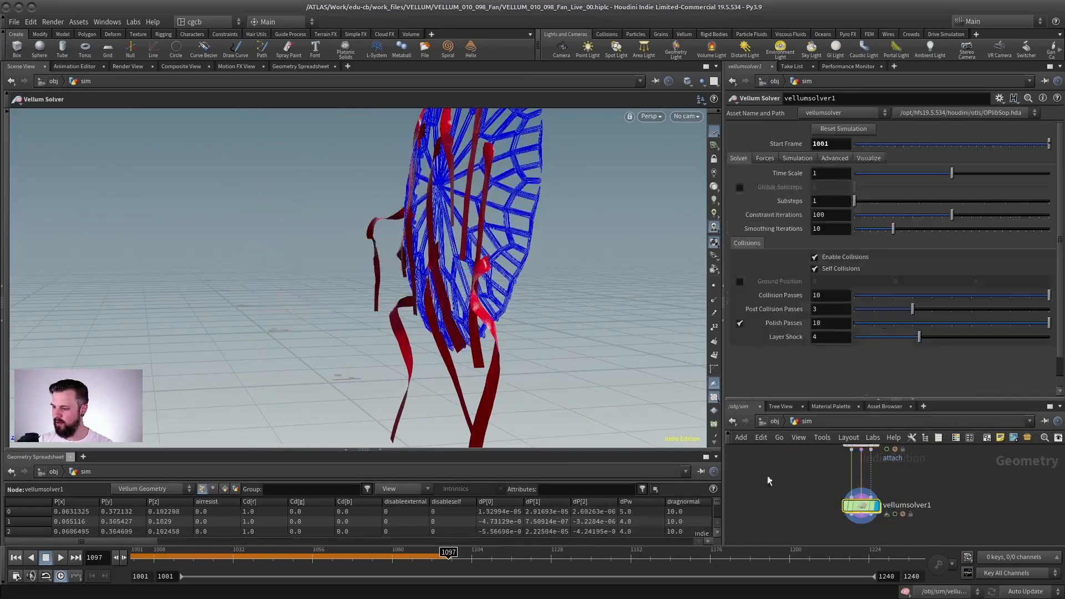
left_click(46, 561)
left_click(60, 559)
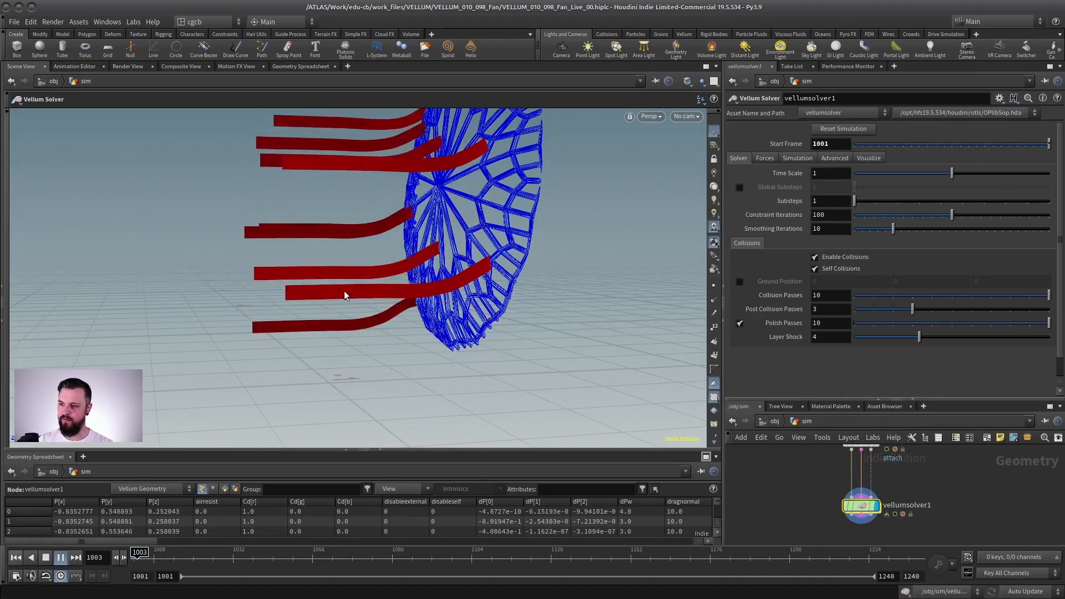
right_click_drag(441, 287, 382, 285, "alt")
mouse_move(506, 291)
left_mouse_down("alt")
mouse_move(500, 283)
mouse_move(519, 302)
mouse_move(497, 302)
left_mouse_up("alt")
left_click_drag(347, 281, 299, 286, "alt")
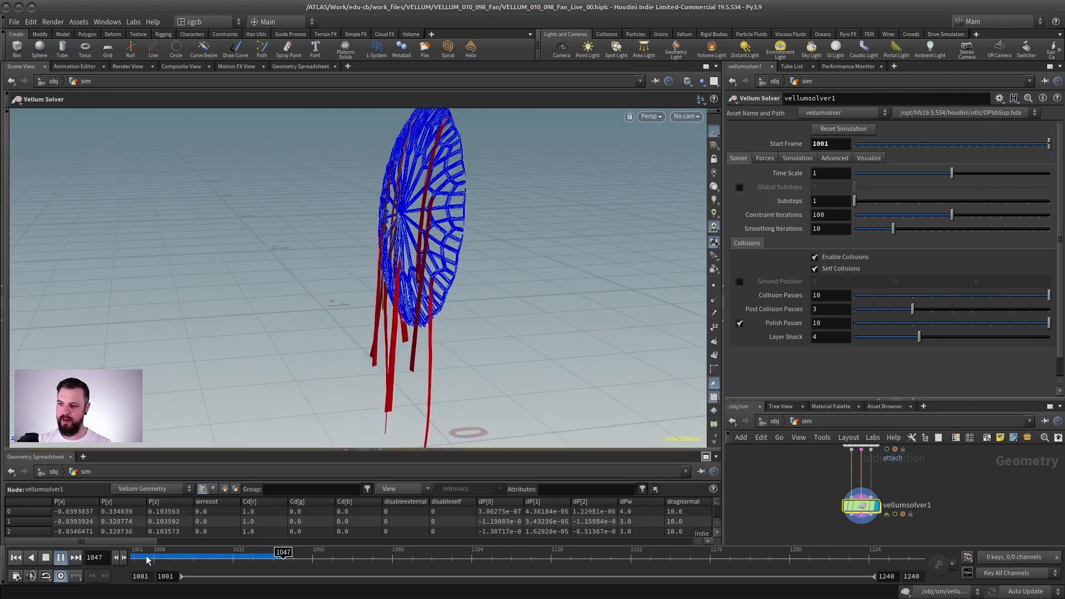
Step: Set the Bend Stiffness of vellumcloth1 to 0.1
left_click_drag(866, 397, 866, 192)
left_click_drag(468, 238, 417, 306, "alt")
middle_click_drag(964, 316, 948, 364)
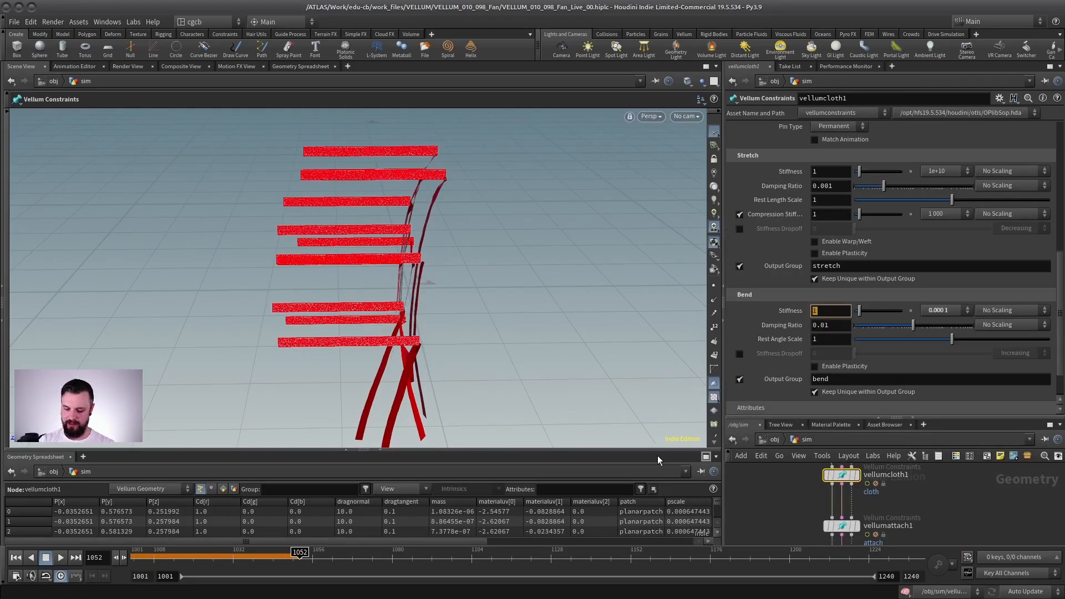
type(".1")
key("Return")
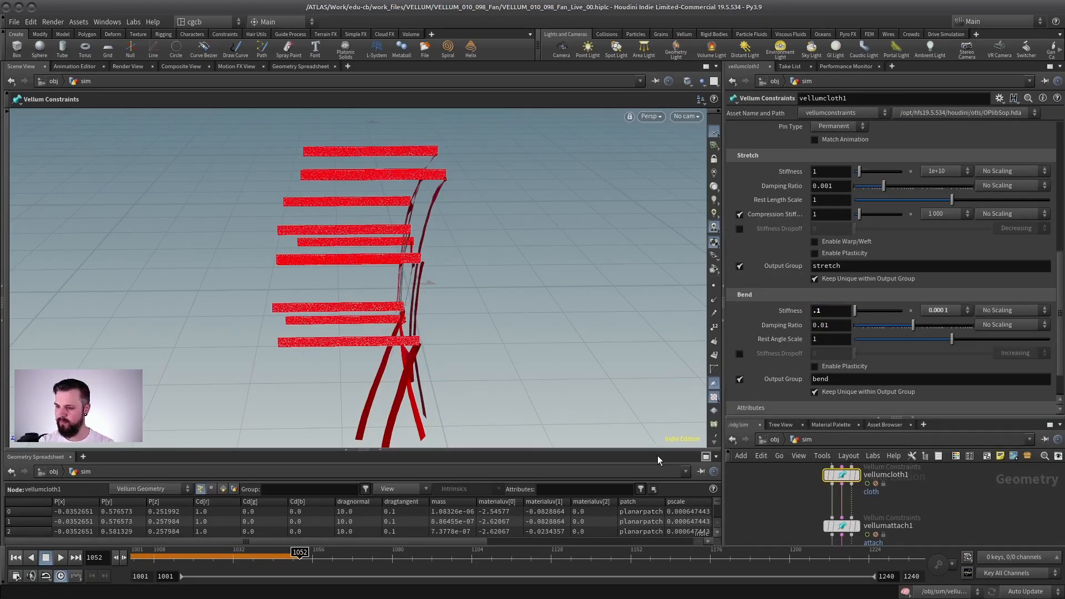
Step: Replay the simulation from the start with the softer bend, then return to frame 1001
left_click(15, 558)
left_click(59, 558)
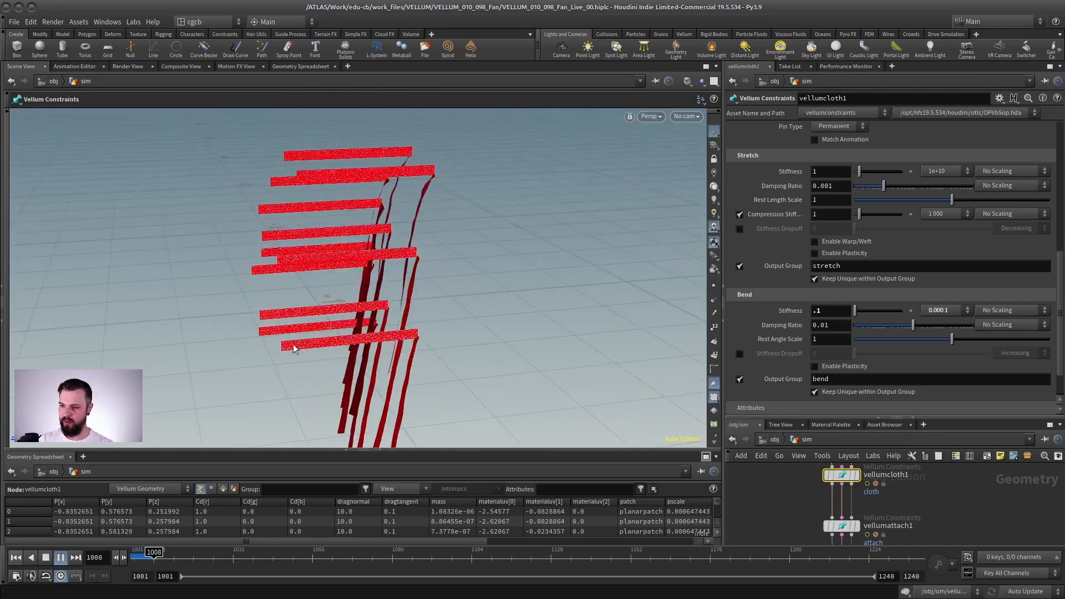
left_click(15, 557)
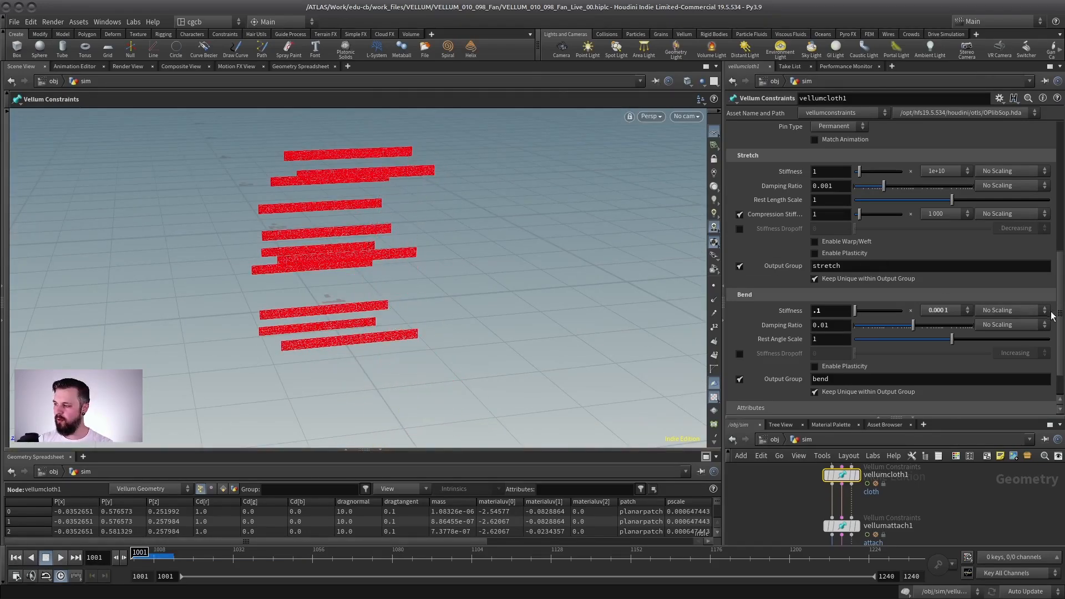
Step: Turn on Visualize Thickness for vellumcloth1 and examine the thickness spheres on a strip
scroll(961, 192, "up", 10)
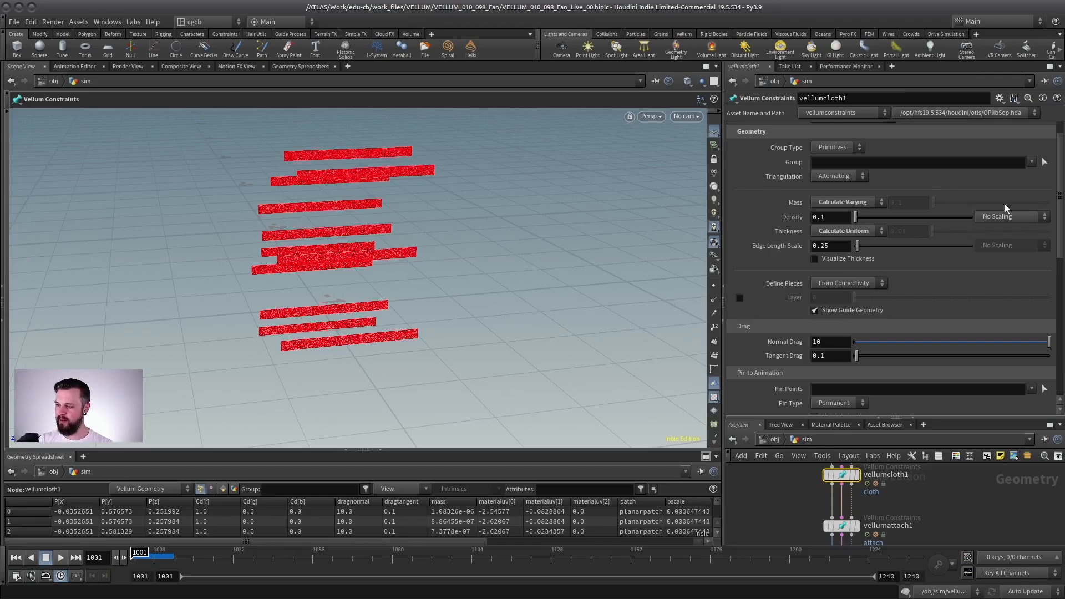
left_click(839, 257)
scroll(555, 293, "up", 10)
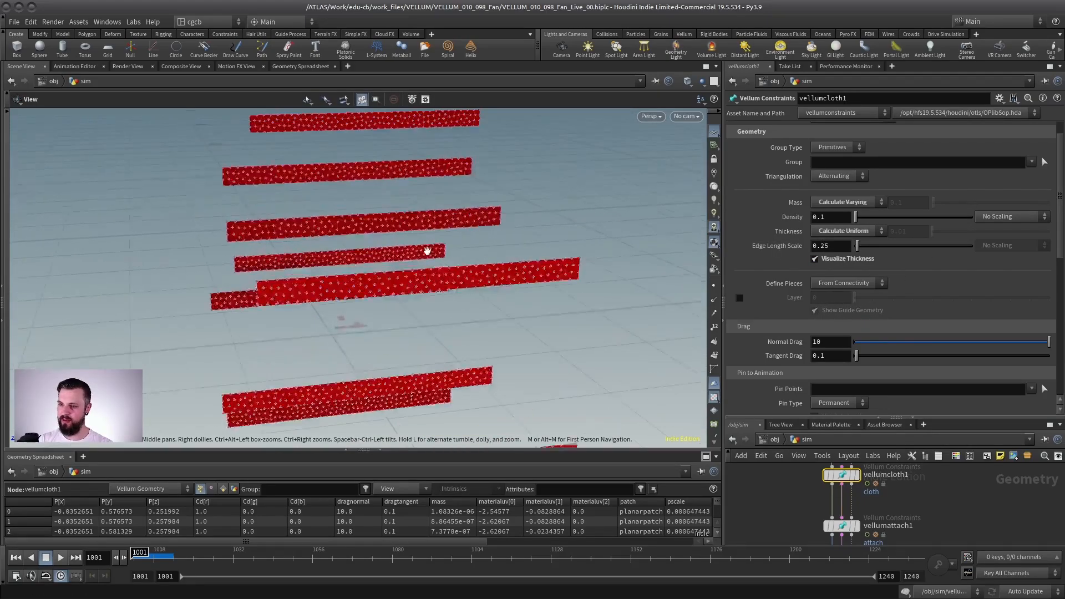
scroll(495, 323, "up", 10)
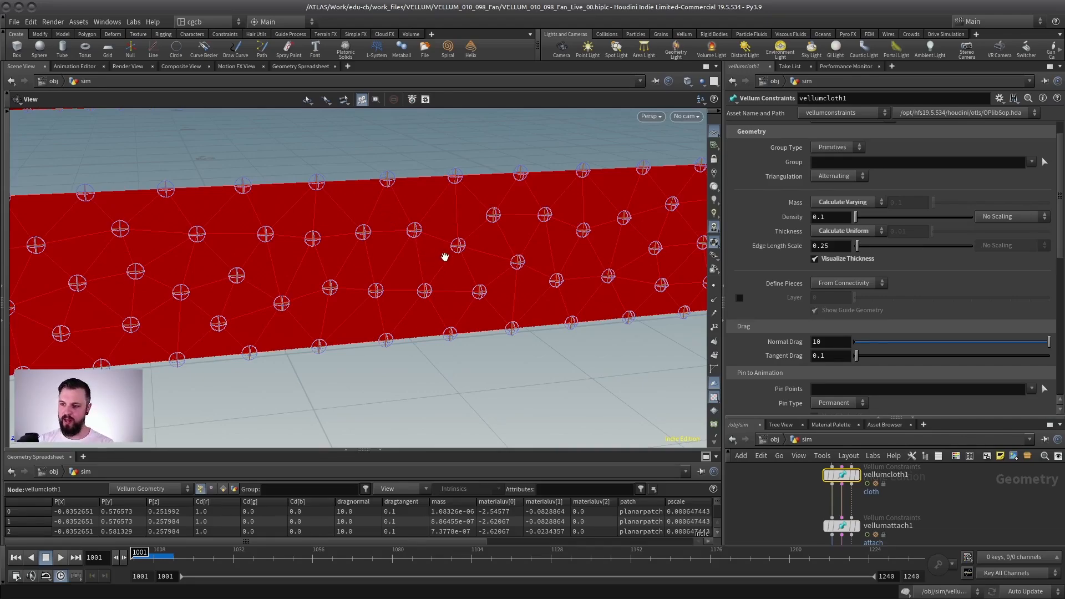
Step: Try an Edge Length Scale of 1 on vellumcloth1 and inspect the thickness spheres on the strips
left_click(839, 248)
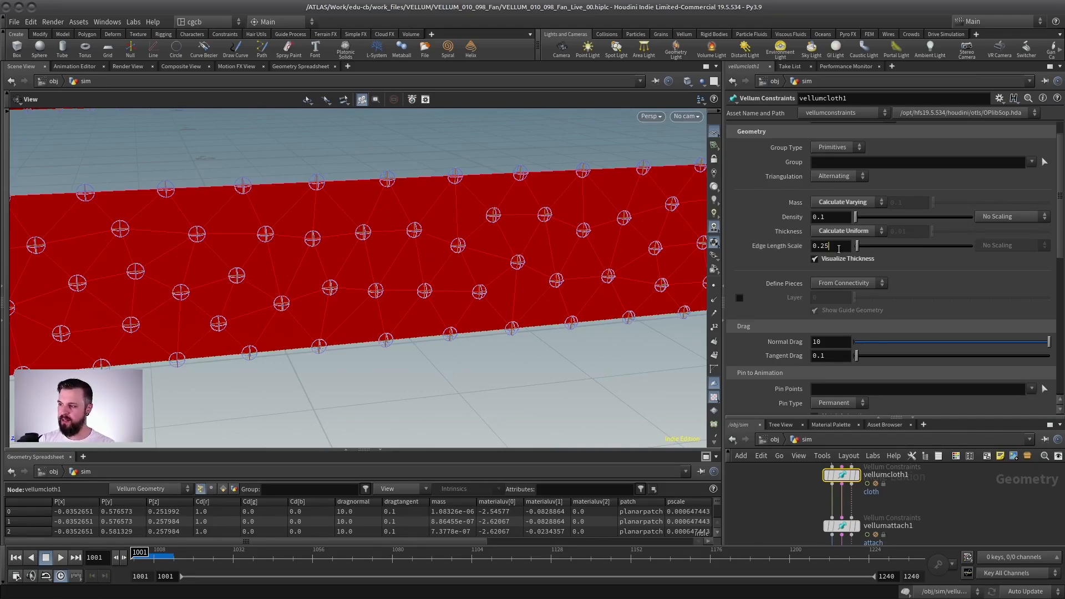
type("1")
key("Return")
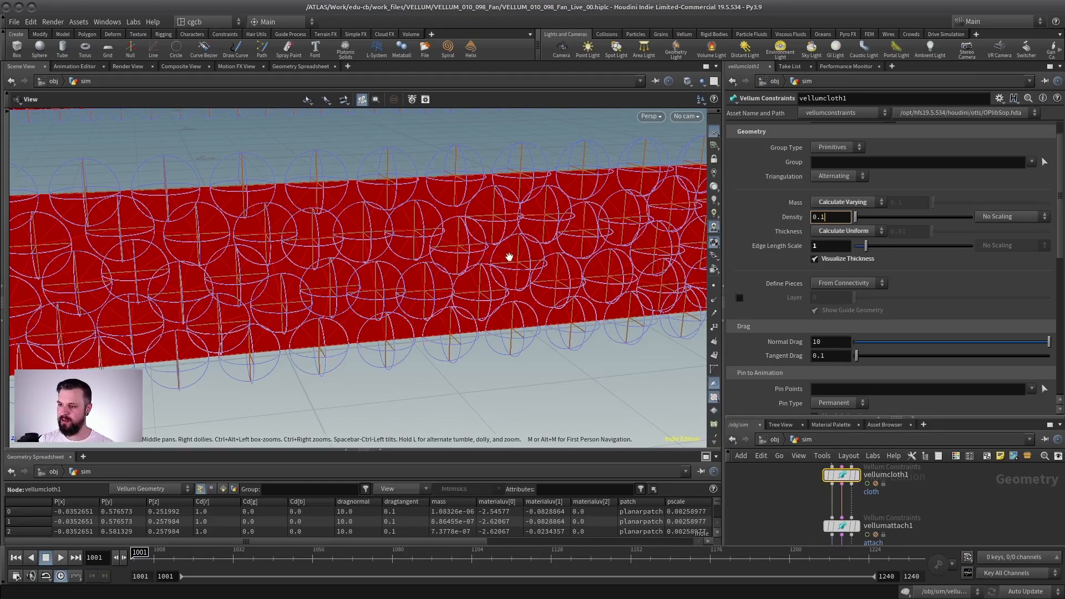
scroll(508, 252, "down", 5)
left_click_drag(358, 277, 355, 195, "alt")
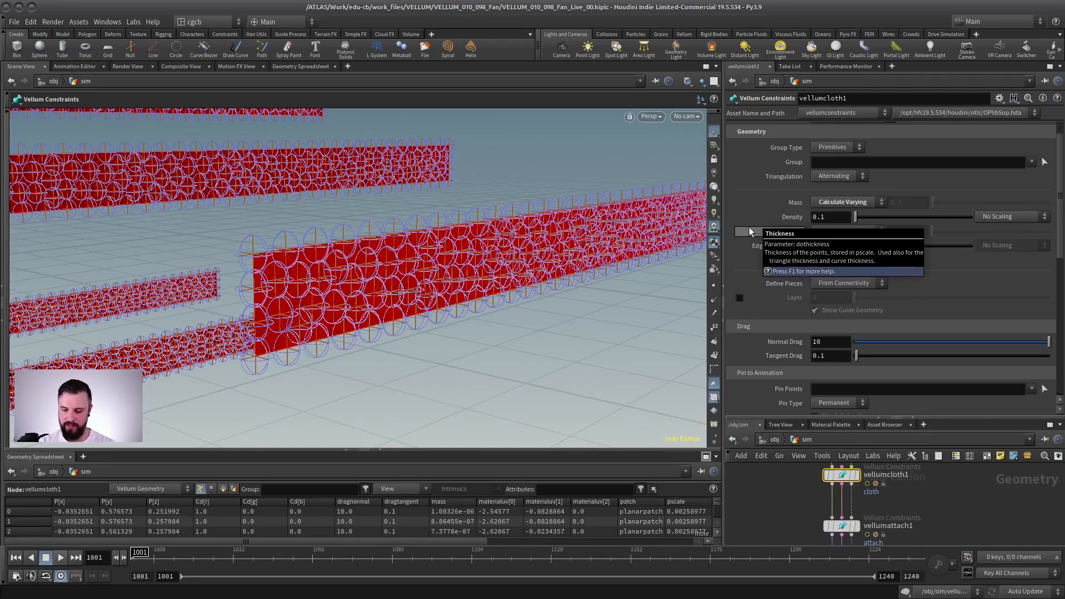
Step: Set the Edge Length Scale of vellumcloth1 to 0.25 and inspect the thickness across all strips
type(".25")
key("Return")
right_click_drag(540, 304, 338, 295, "alt")
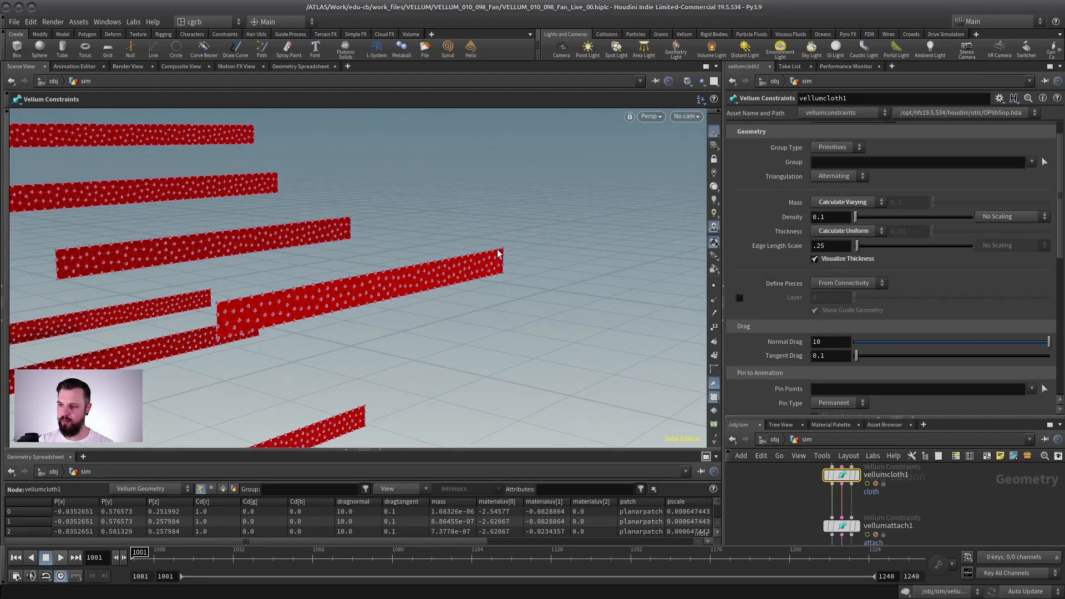
left_click_drag(488, 264, 360, 278, "alt")
right_click_drag(490, 265, 632, 252, "alt")
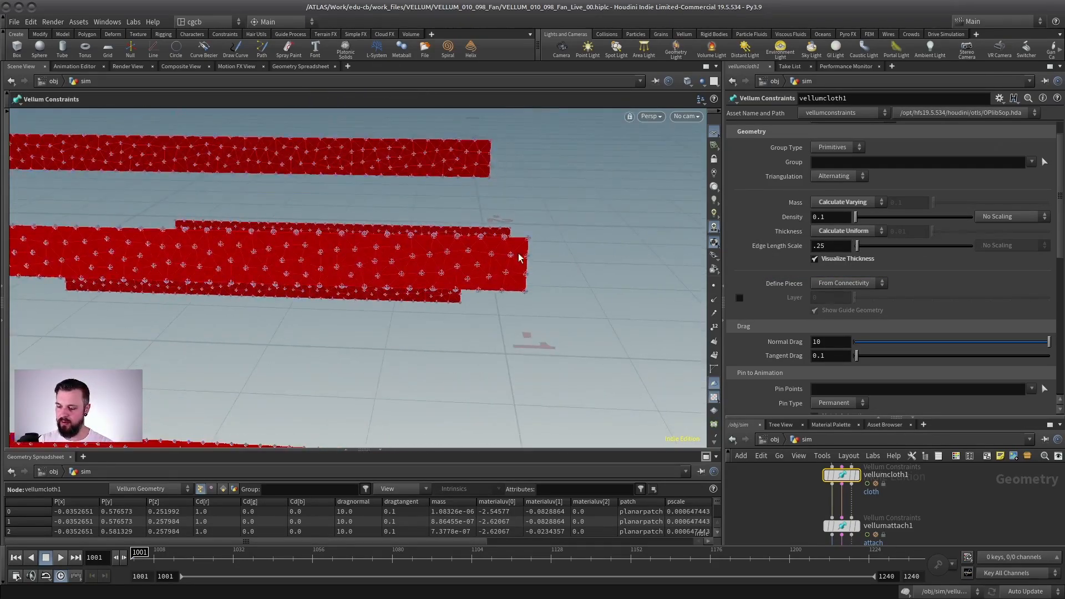
left_click_drag(472, 271, 444, 218, "alt")
right_click_drag(475, 256, 368, 304, "alt")
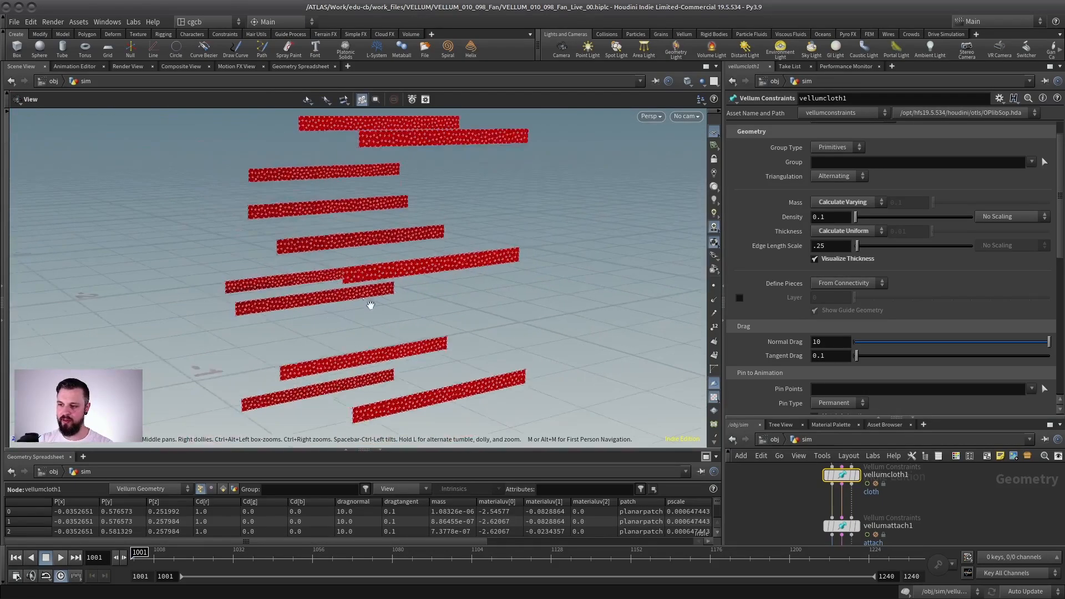
Step: Turn off Visualize Thickness on vellumcloth1 and look over the plain strips
mouse_move(395, 295)
middle_mouse_down("alt")
mouse_move(413, 243)
mouse_move(397, 301)
middle_mouse_up("alt")
right_click_drag(396, 300, 385, 250, "alt")
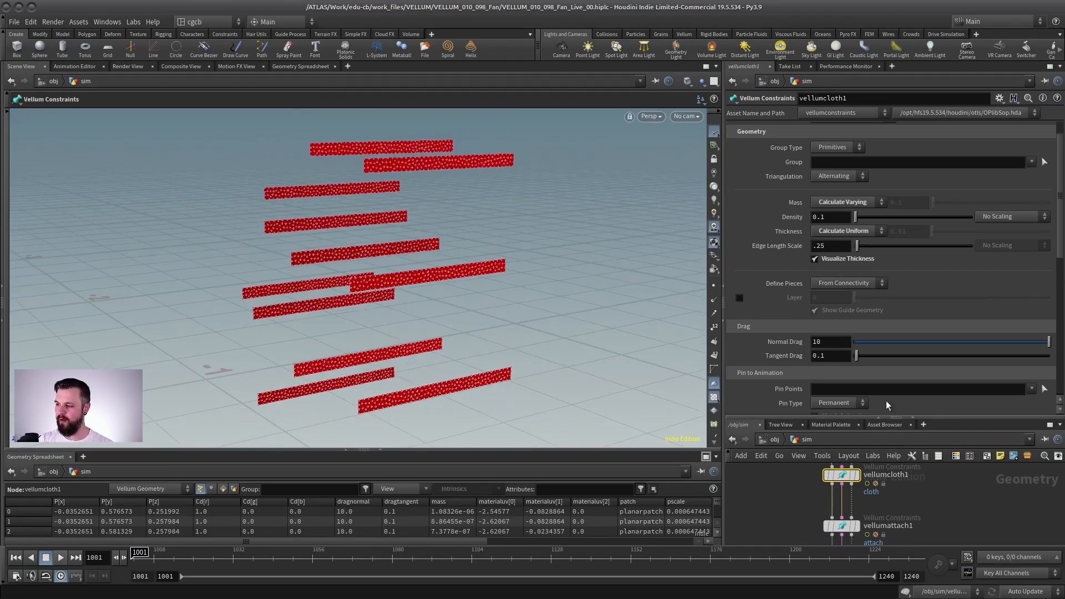
left_click(828, 262)
left_click_drag(858, 417, 849, 245)
right_click_drag(352, 270, 480, 321, "alt")
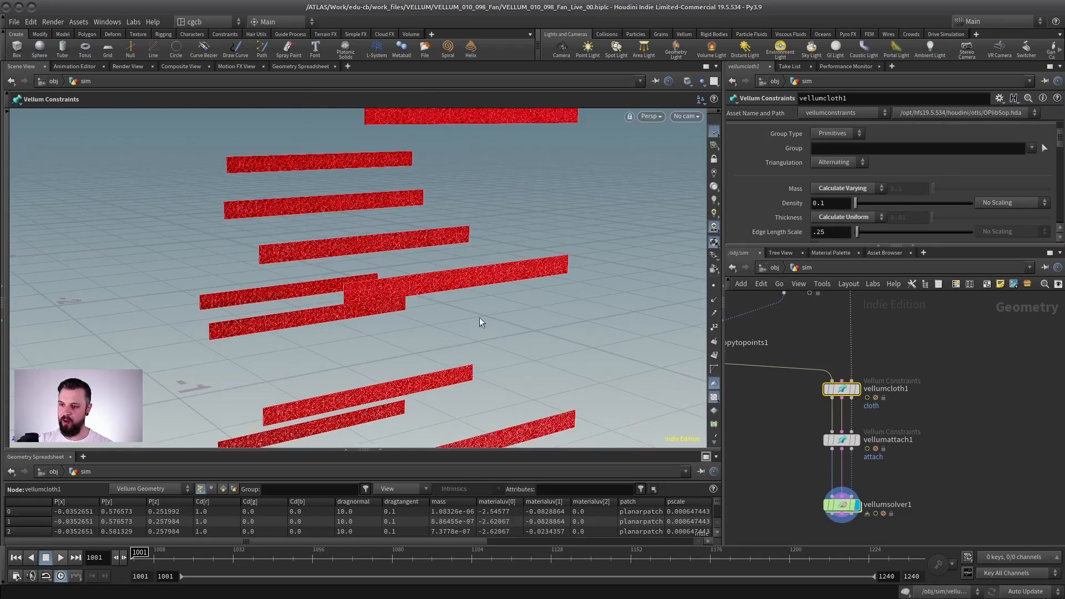
right_click_drag(408, 290, 465, 267, "alt")
left_click_drag(465, 267, 481, 260, "alt")
Step: Select vellumsolver1, frame the strips with the cage, play the simulation from the start and return to frame 1001
middle_click_drag(920, 424, 933, 352)
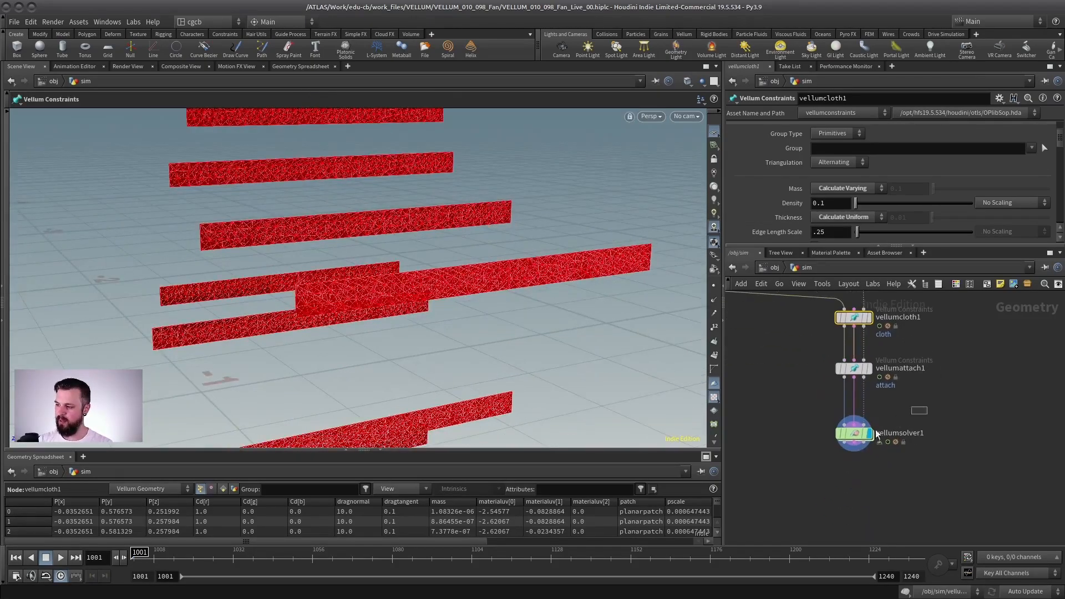
left_click(859, 434)
right_click_drag(482, 358, 374, 317, "alt")
left_click_drag(374, 318, 258, 300, "alt")
right_click_drag(258, 301, 294, 304, "alt")
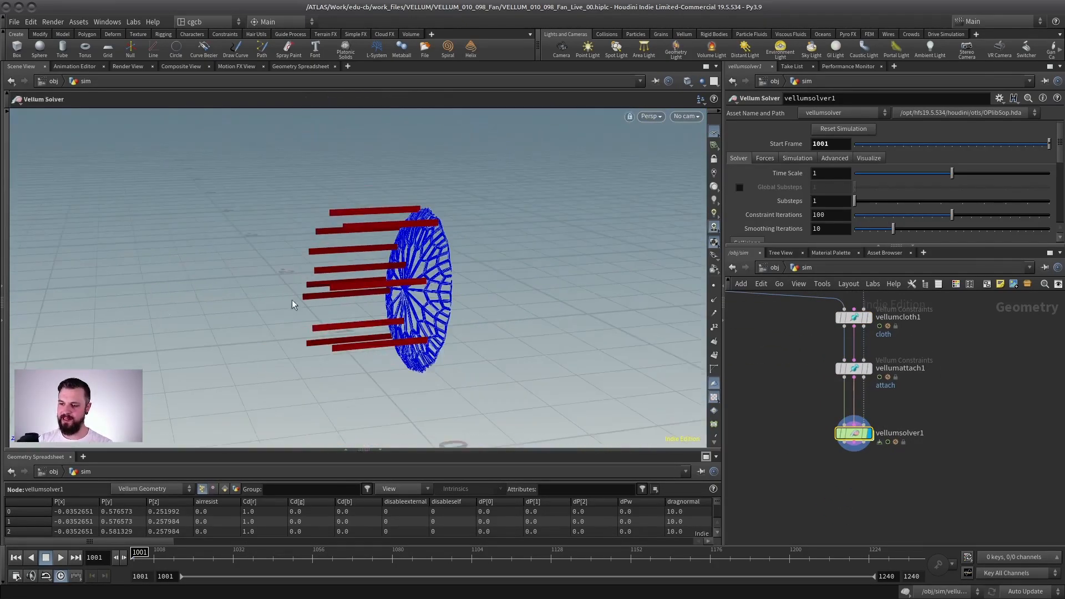
left_click(61, 558)
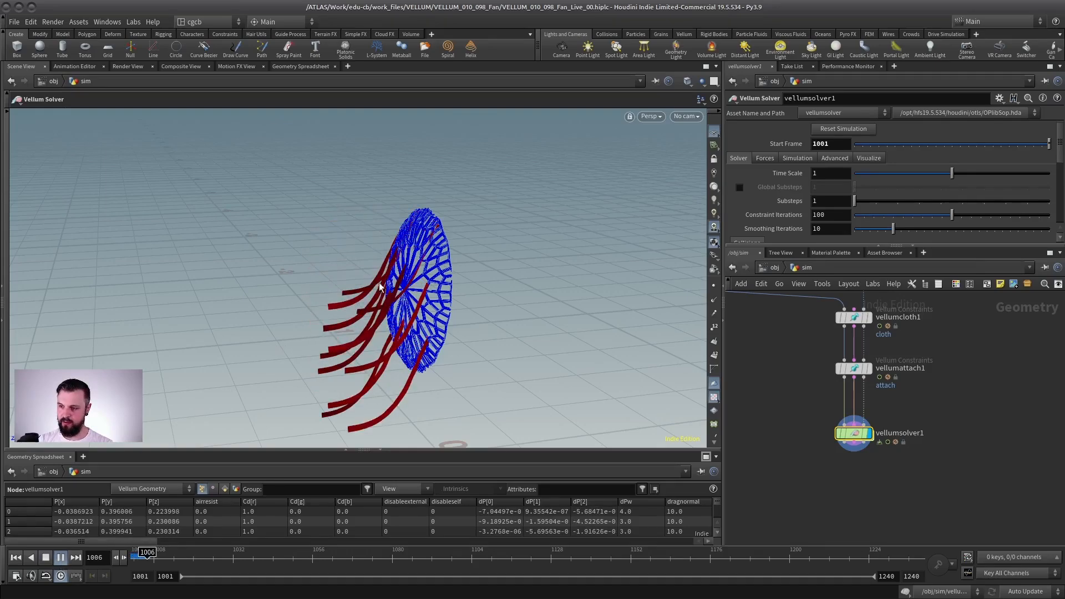
left_click(46, 558)
left_click(16, 557)
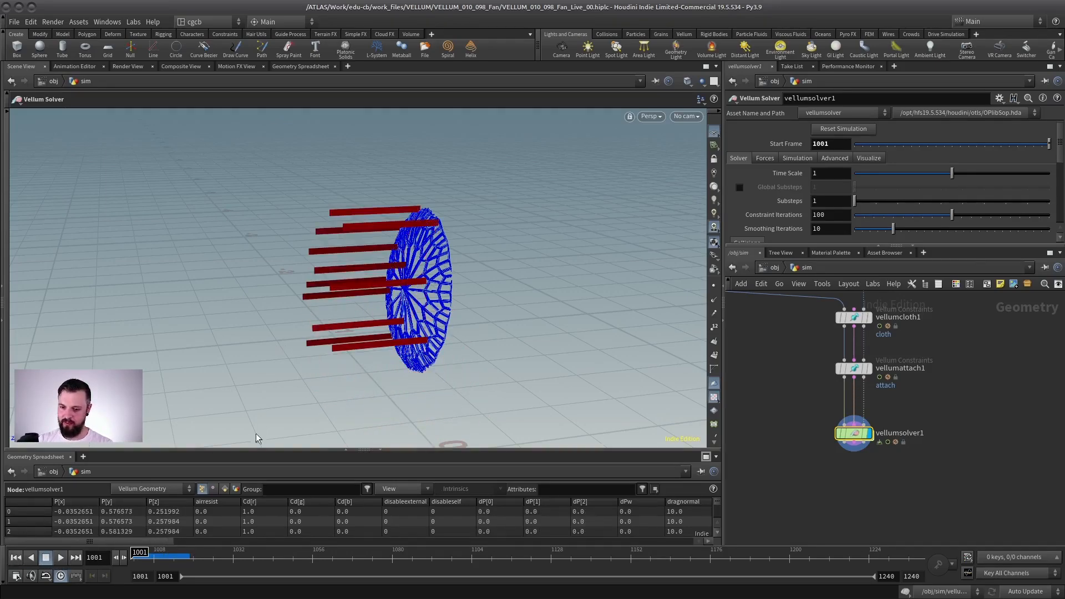
Step: Try a Z wind of 5 in the forces of vellumsolver1, play the simulation and return to frame 1001
left_click(766, 158)
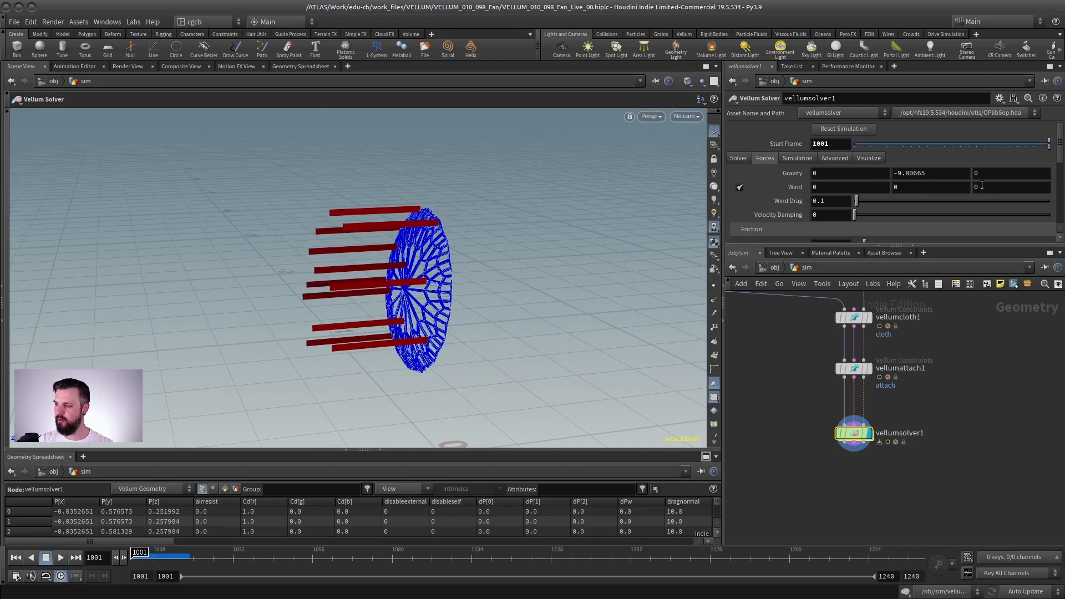
double_click(978, 188)
key("Return")
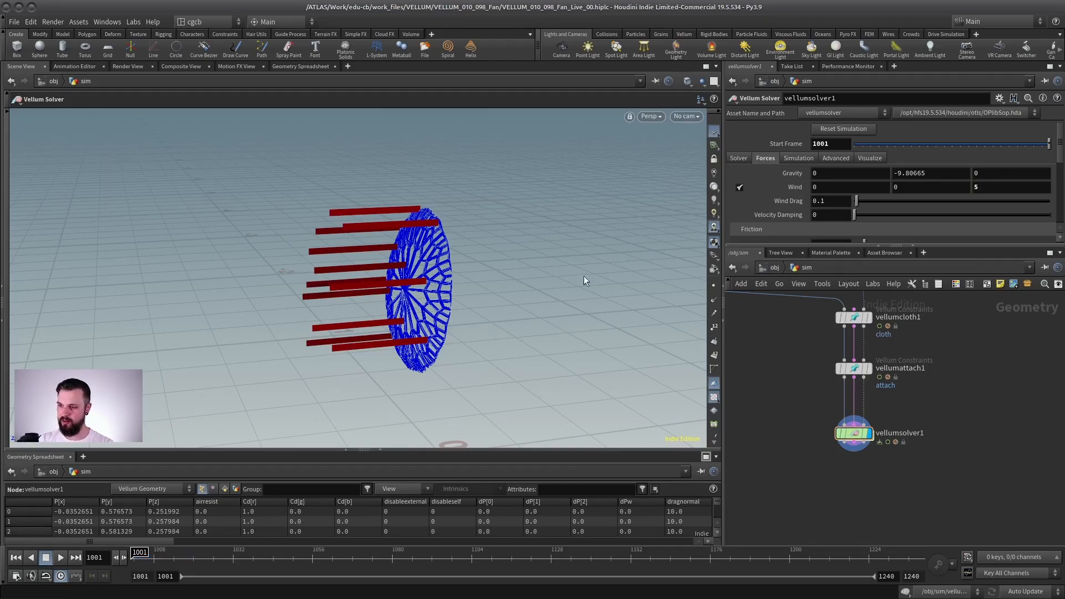
key("Up")
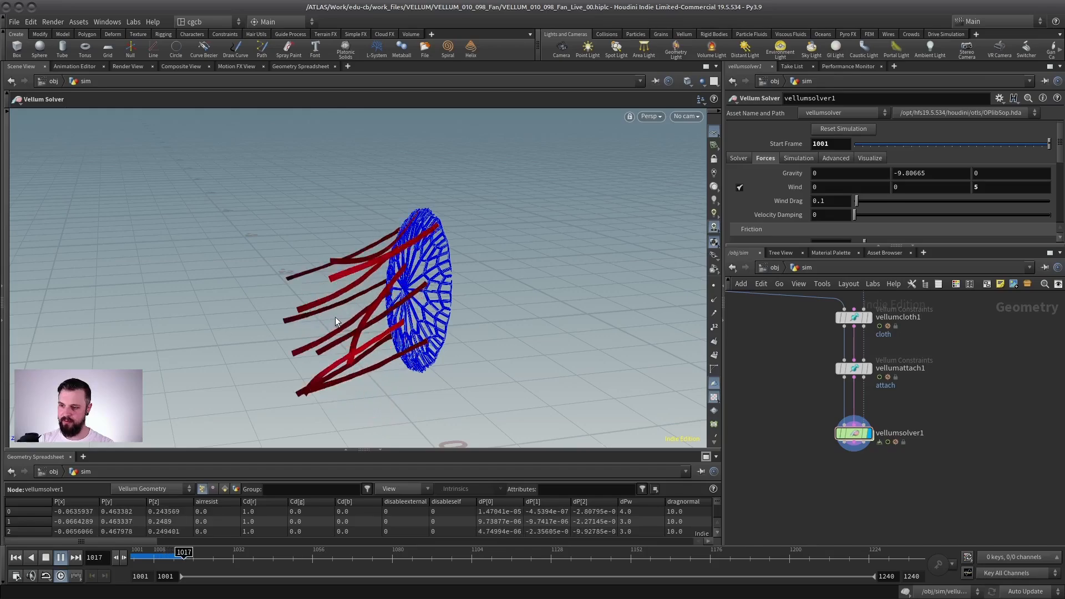
key("ctrl+Up")
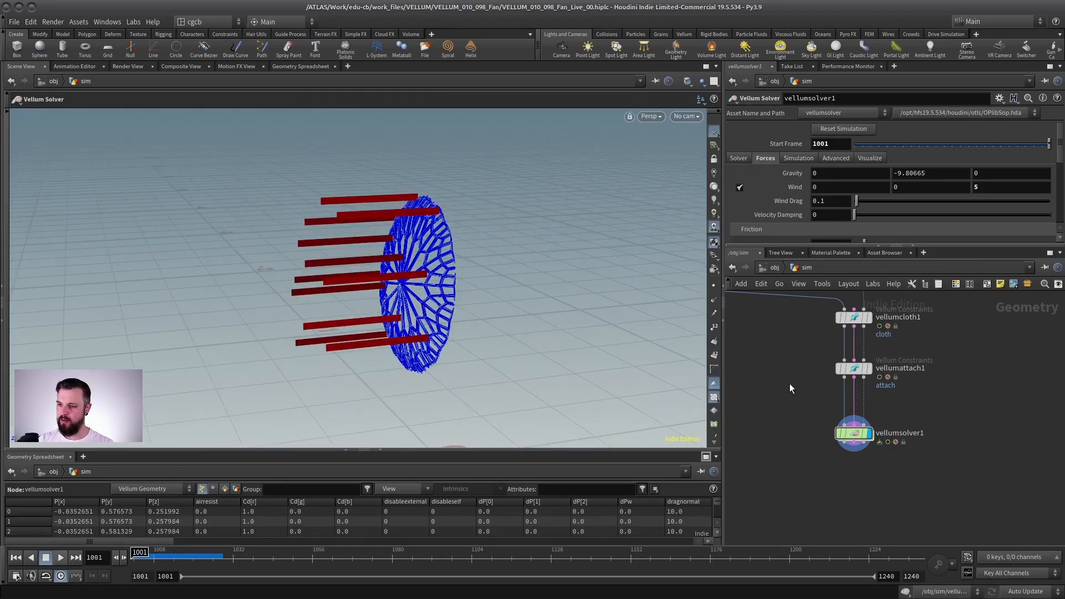
Step: Disable the built-in Wind of vellumsolver1 and go inside the solver's forces network
scroll(861, 399, "up", 2)
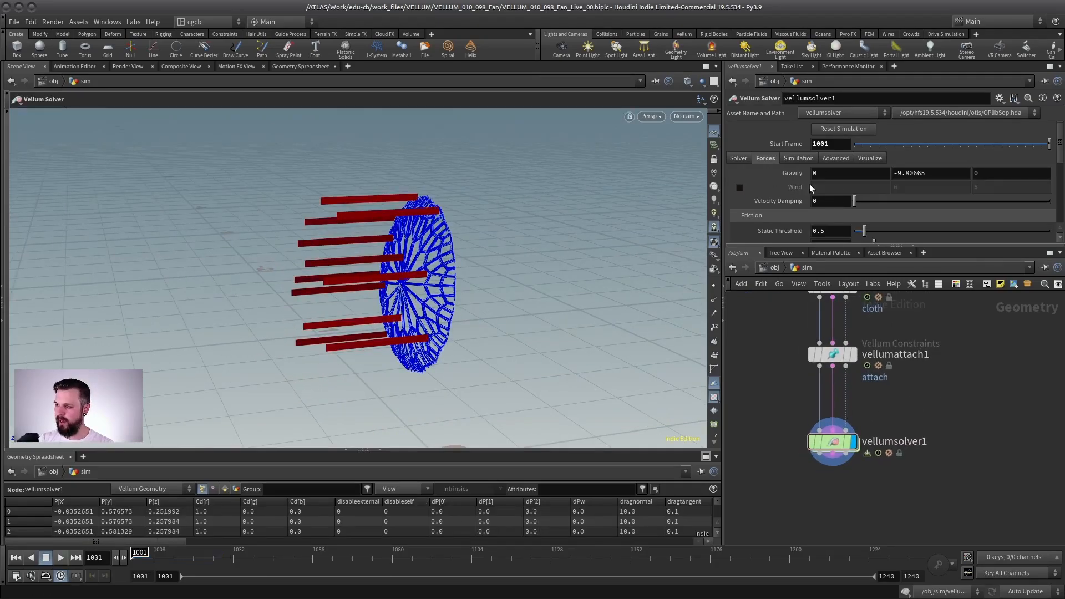
double_click(832, 441)
scroll(831, 398, "up", 2)
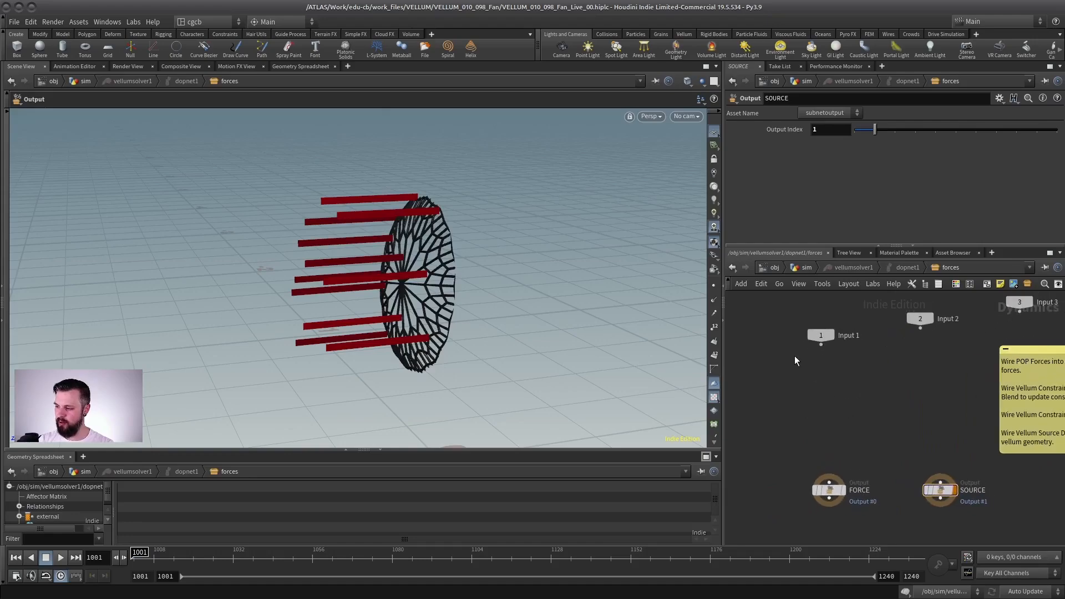
Step: Add a POP Wind node and connect its output to the FORCE output node
key("Tab")
type("popwind")
key("Return")
left_click(821, 417)
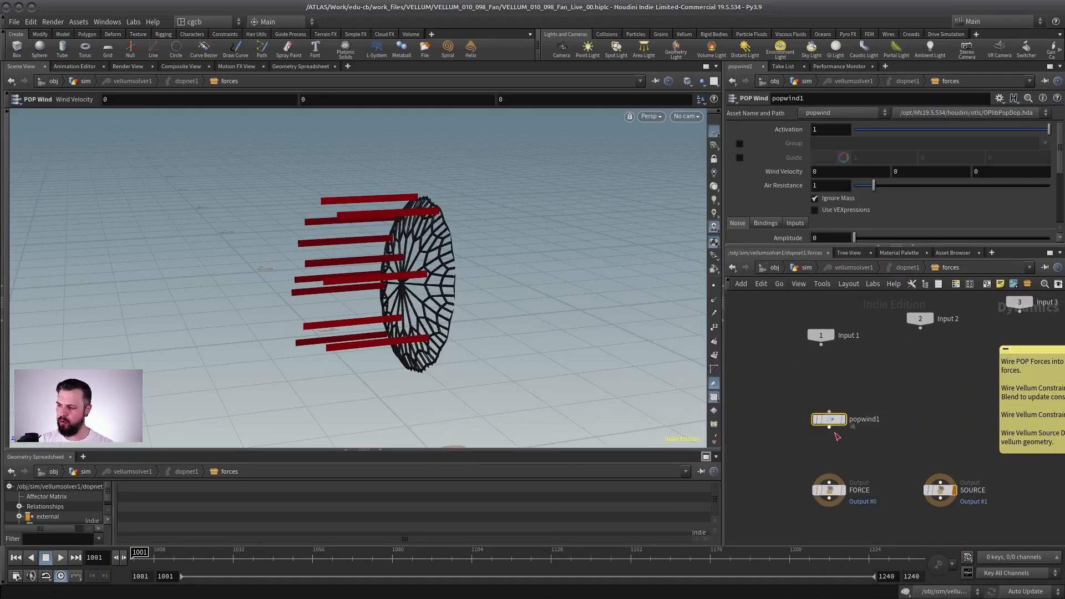
left_click(829, 426)
left_click(829, 478)
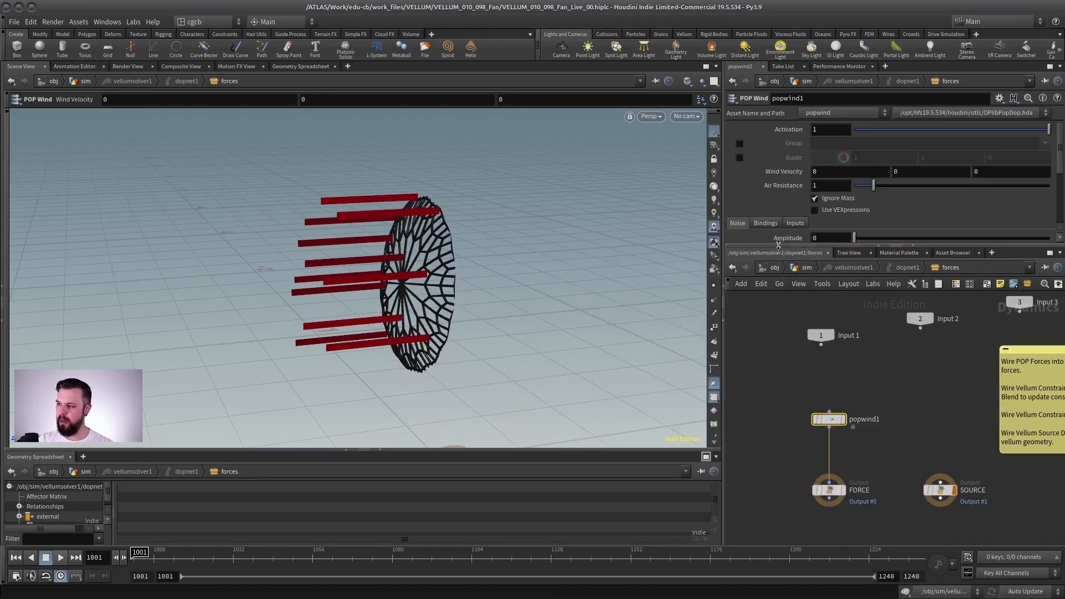
Step: Set the Z component of popwind1's Wind Velocity to 6
left_click_drag(779, 246, 779, 318)
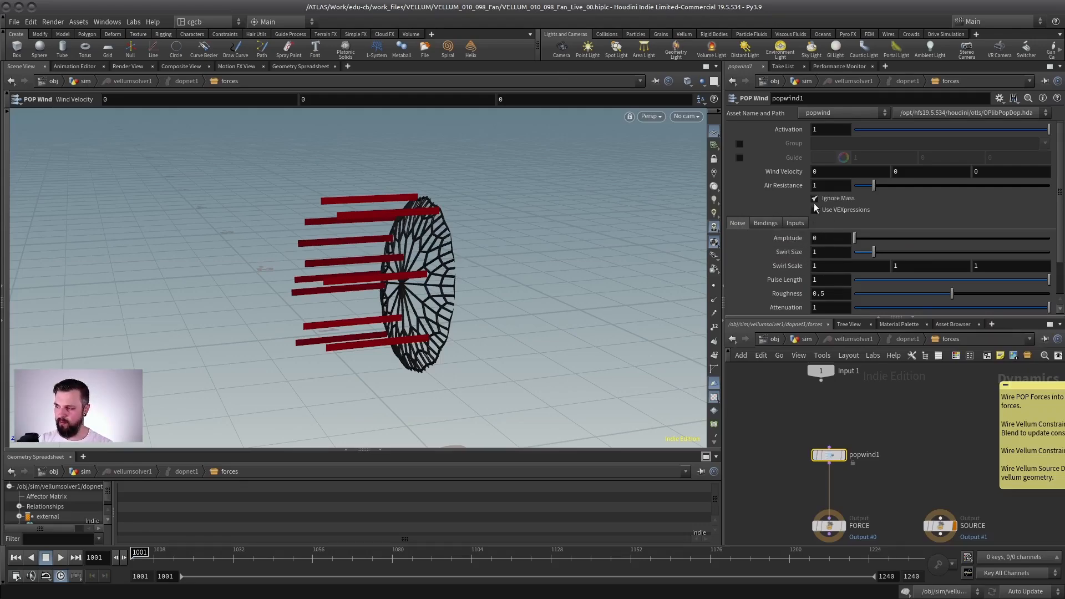
type("6")
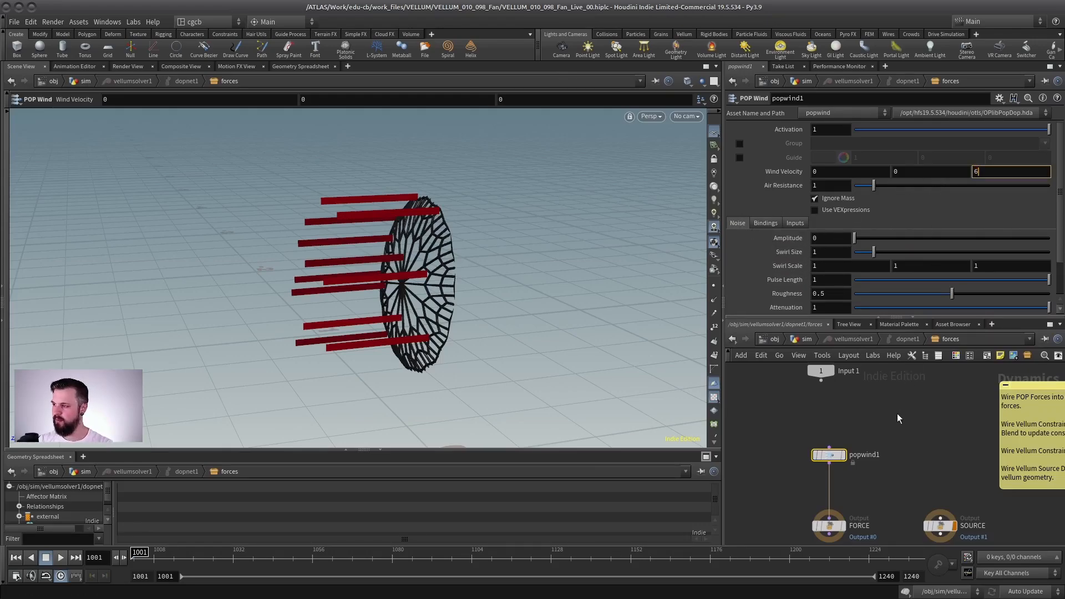
key("Return")
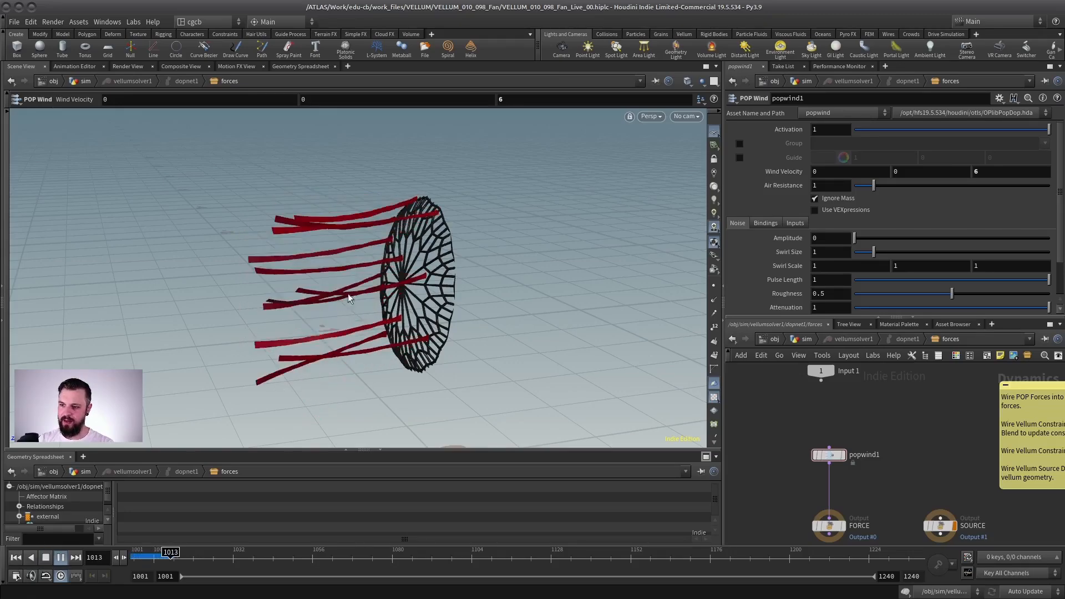
Step: Play the simulation repeatedly from the start and examine from the side how the strips move in the POP wind
right_click_drag(348, 296, 255, 291, "alt")
left_click_drag(281, 287, 196, 351, "alt")
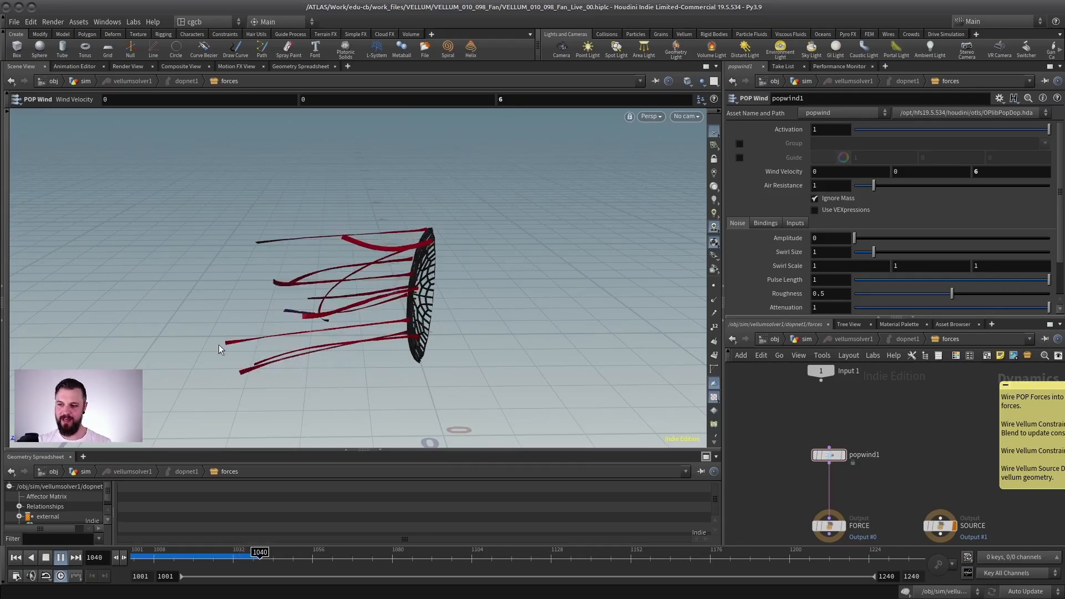
left_click(46, 559)
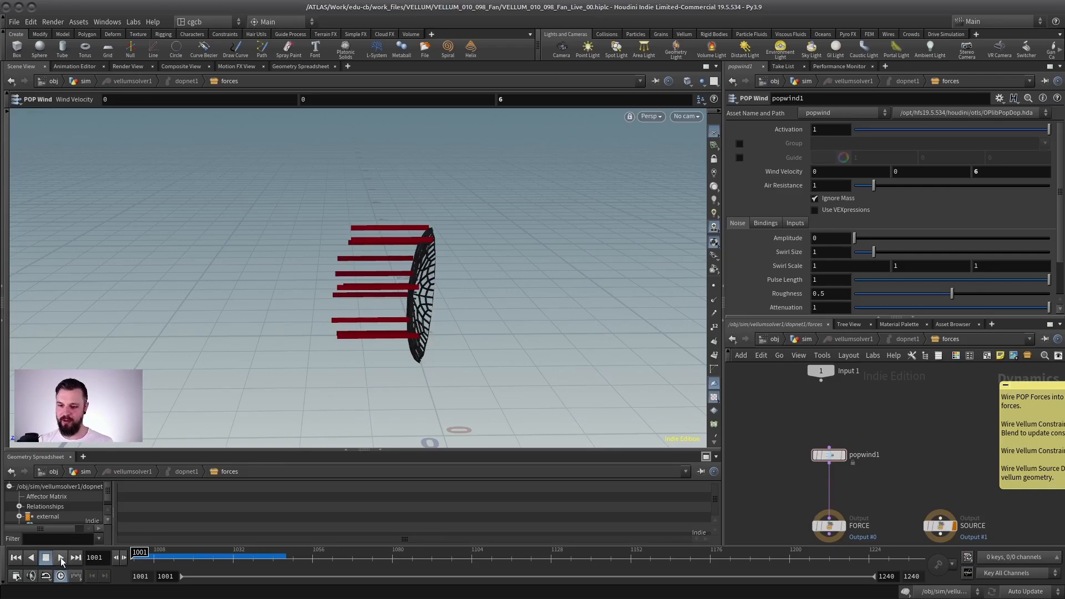
left_click(61, 557)
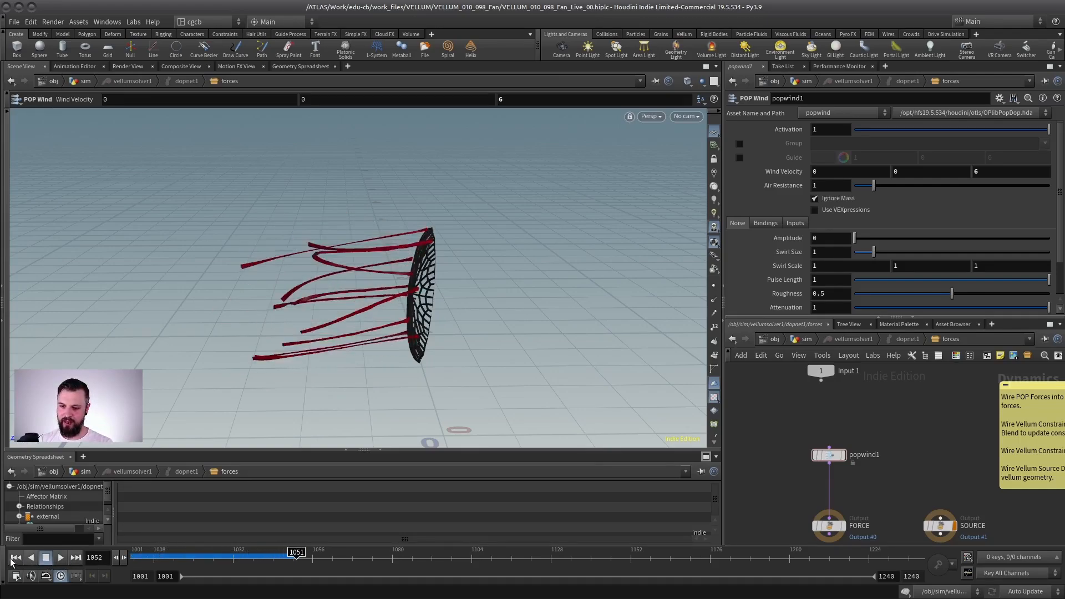
left_click(58, 558)
right_click_drag(368, 308, 407, 285, "alt")
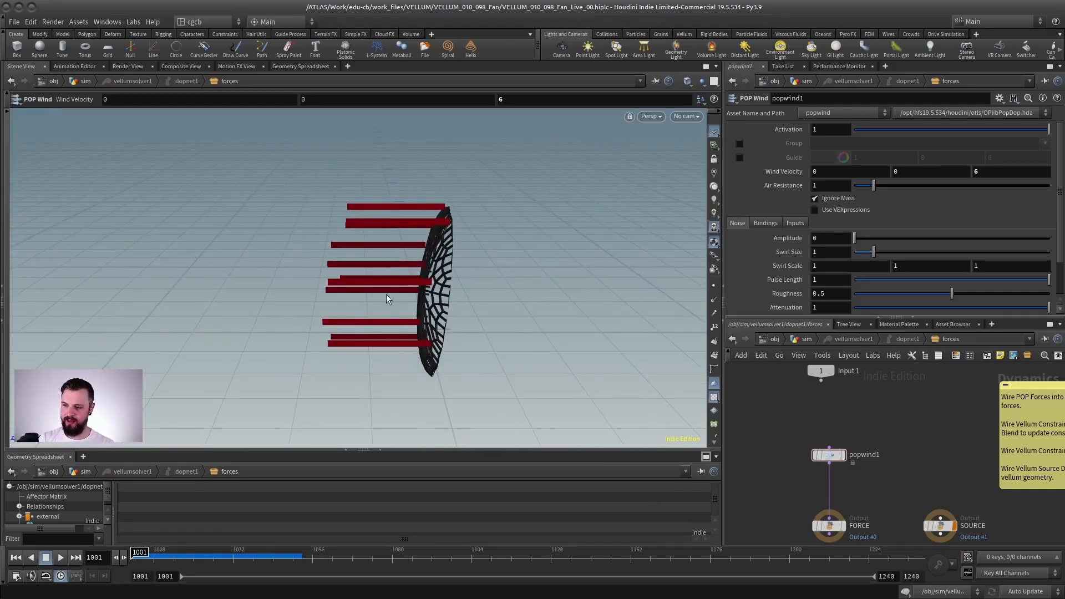
Step: Return to the sim network and review the Stretch and Bend stiffness settings of vellumcloth1 against the strips
left_click(800, 339)
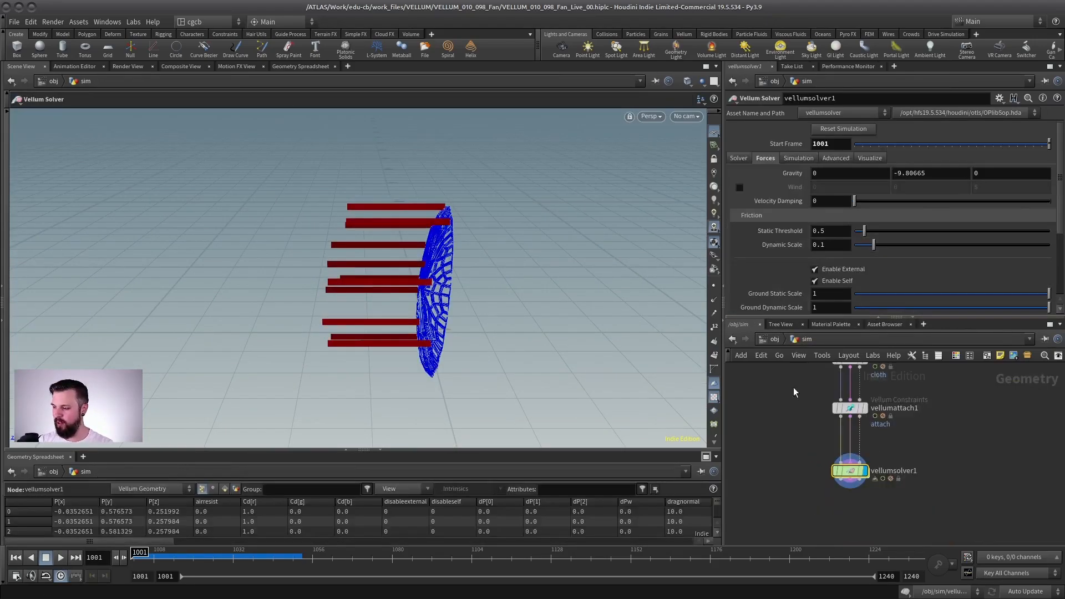
left_click(815, 418)
left_click_drag(887, 316, 887, 414)
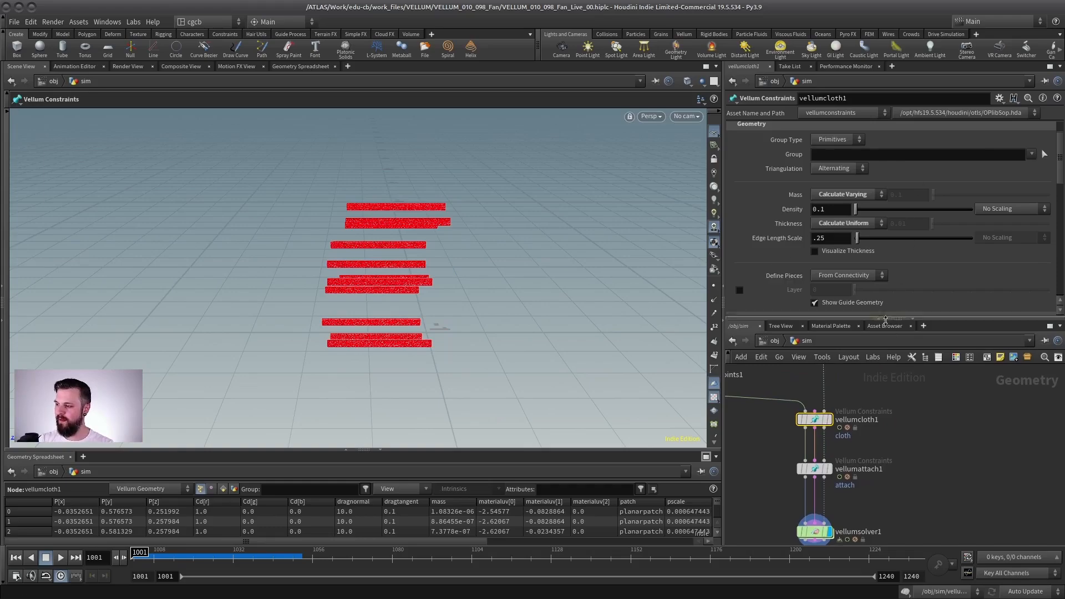
scroll(780, 222, "down", 10)
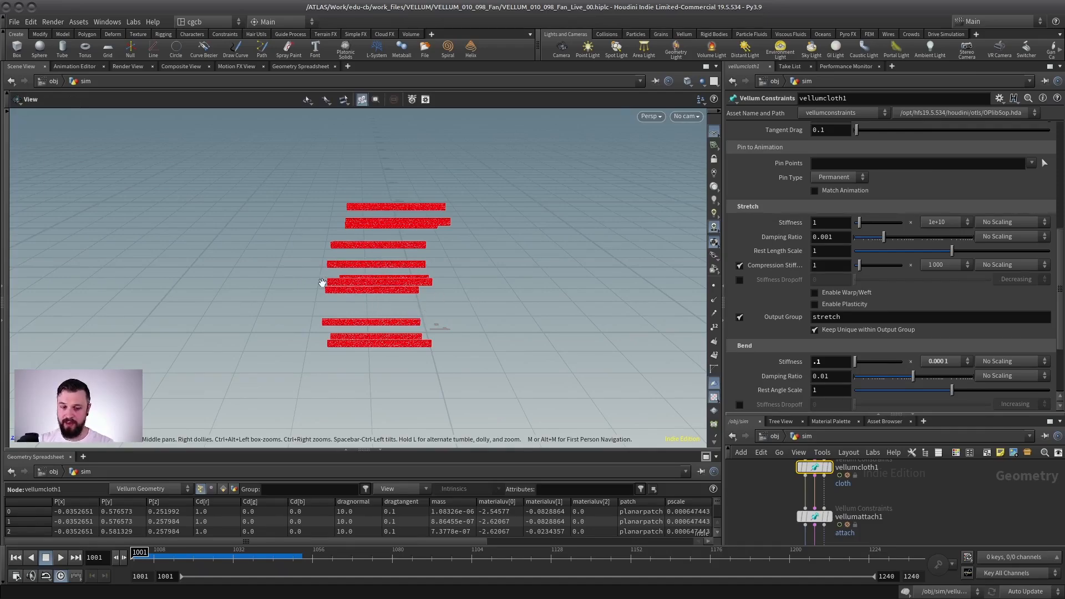
left_click_drag(323, 285, 444, 275, "alt")
right_click_drag(444, 274, 408, 282, "alt")
Step: Set the Substeps of vellumsolver1 to 4
left_click_drag(893, 414, 894, 242)
left_click(816, 447)
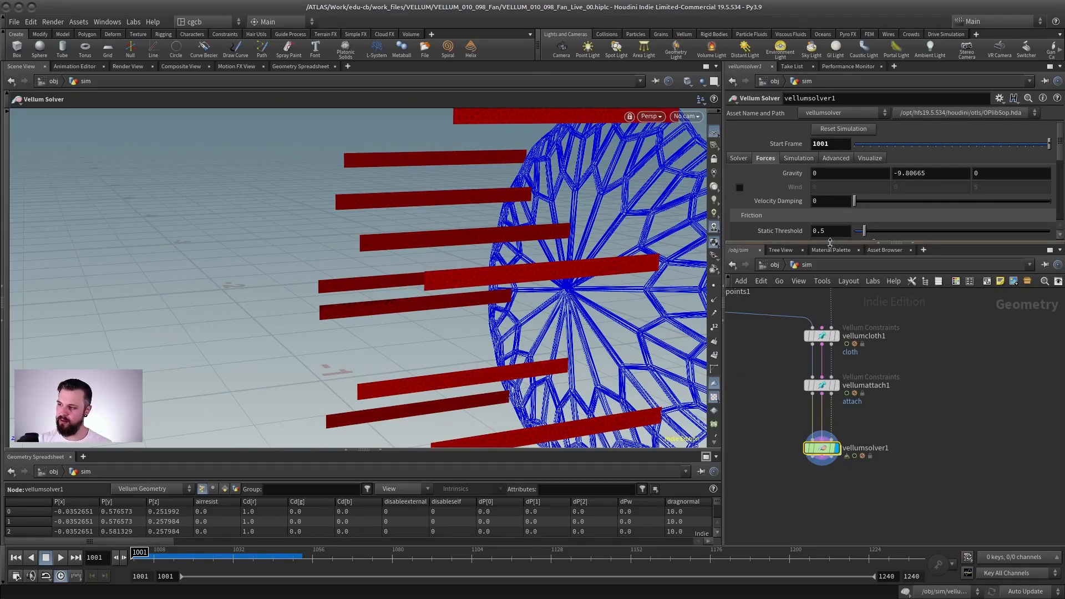
left_click_drag(830, 242, 830, 360)
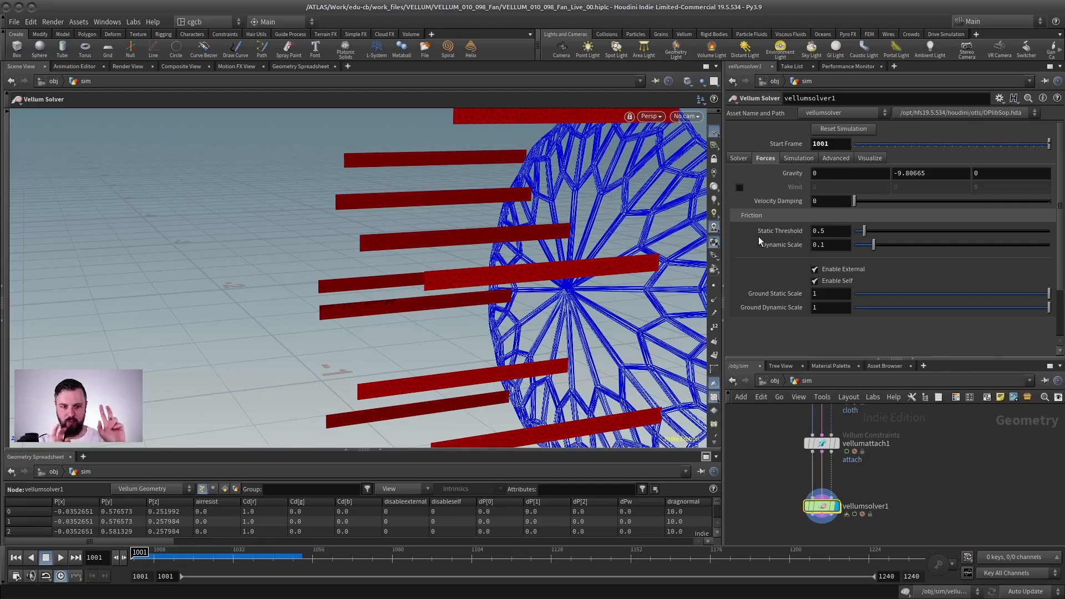
left_click(738, 158)
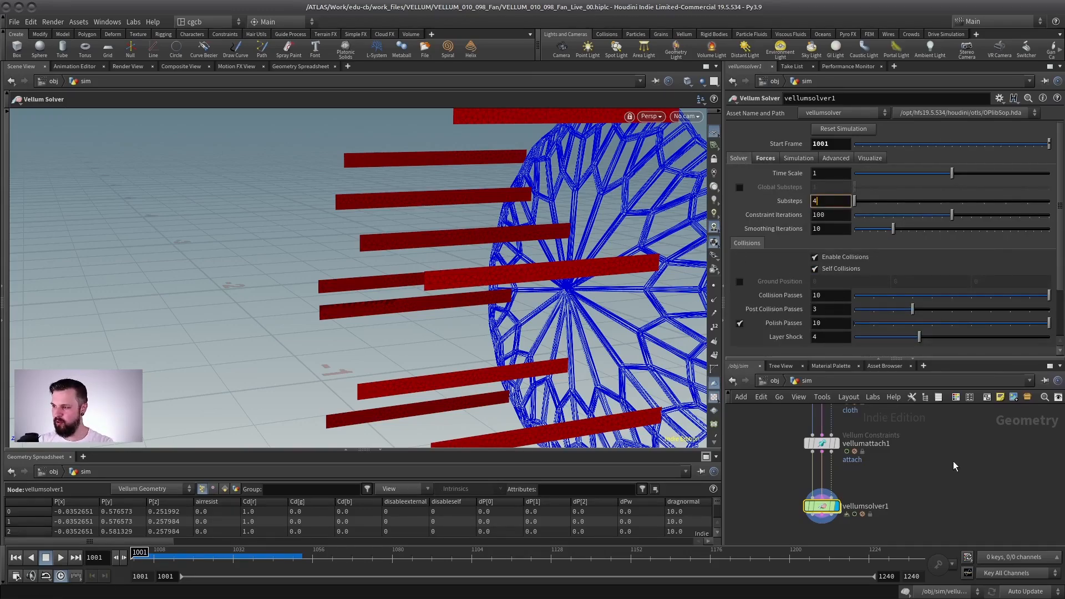
key("Return")
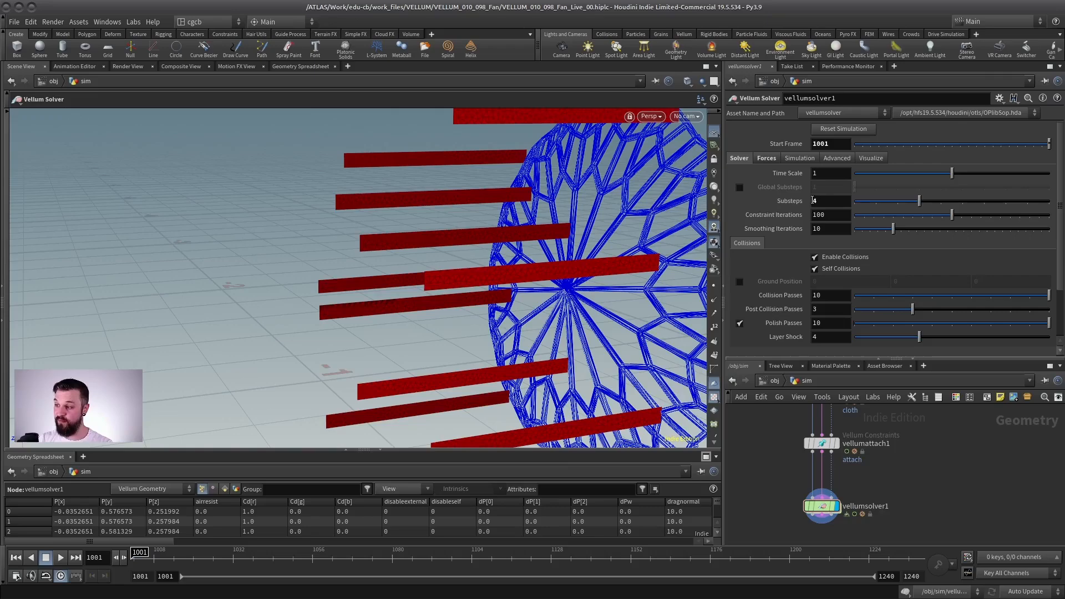
Step: Play the simulation with the increased substeps, viewing strips and cage from the side, and stop at frame 1021
right_click_drag(574, 320, 519, 320, "alt")
middle_click_drag(518, 320, 363, 318, "alt")
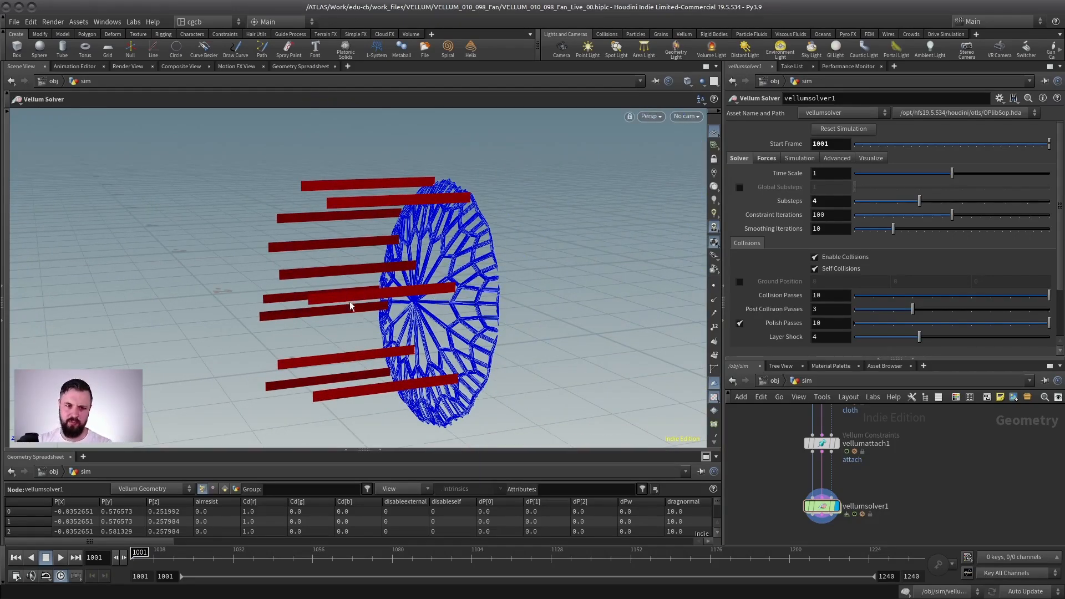
left_click_drag(350, 306, 327, 262, "alt")
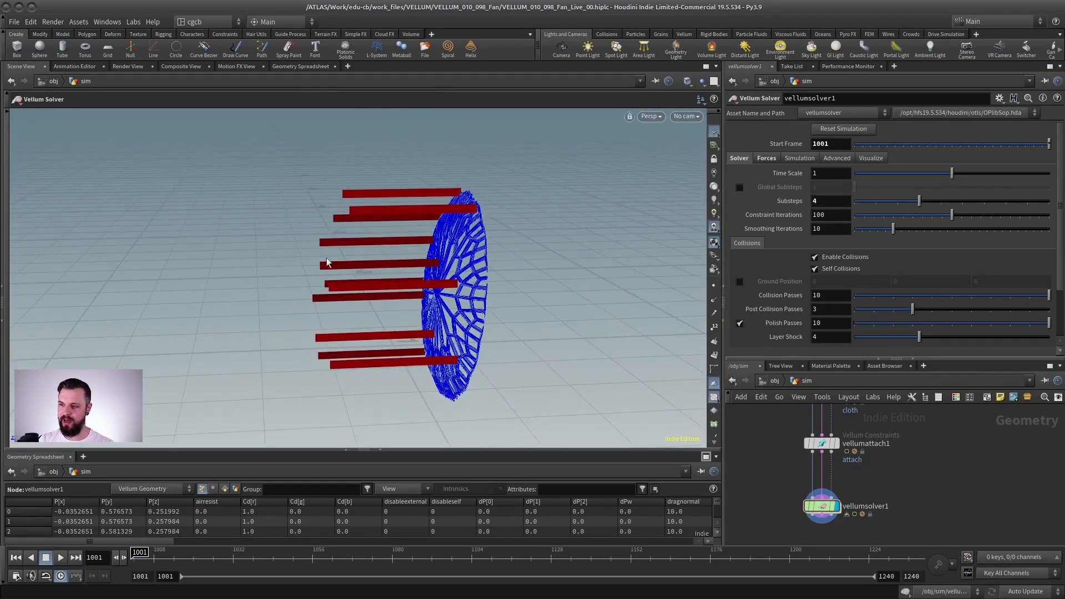
left_click(61, 558)
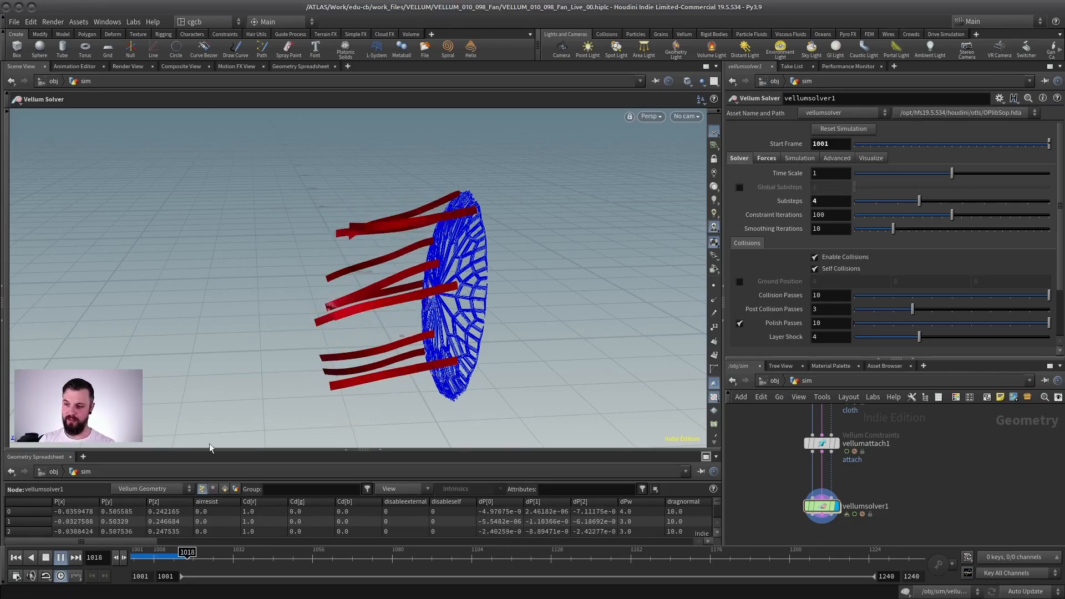
left_click(46, 558)
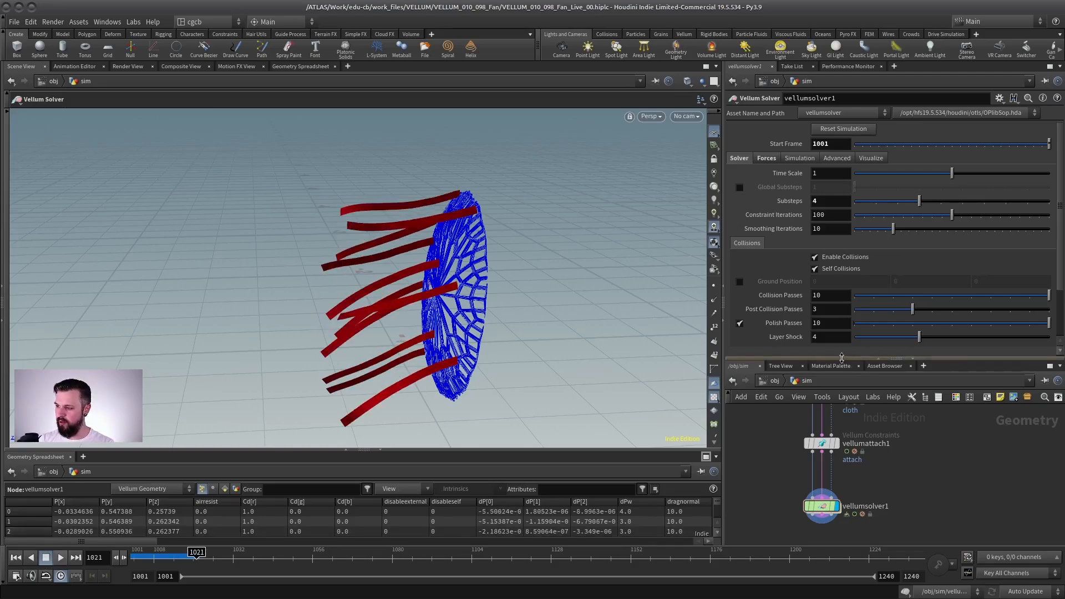
Step: Duplicate the Fan Object Merge node and place the copy beside vellumsolver1
left_click_drag(841, 358, 844, 169)
scroll(893, 319, "down", 3)
middle_click_drag(893, 319, 863, 415)
middle_click_drag(872, 293, 870, 362)
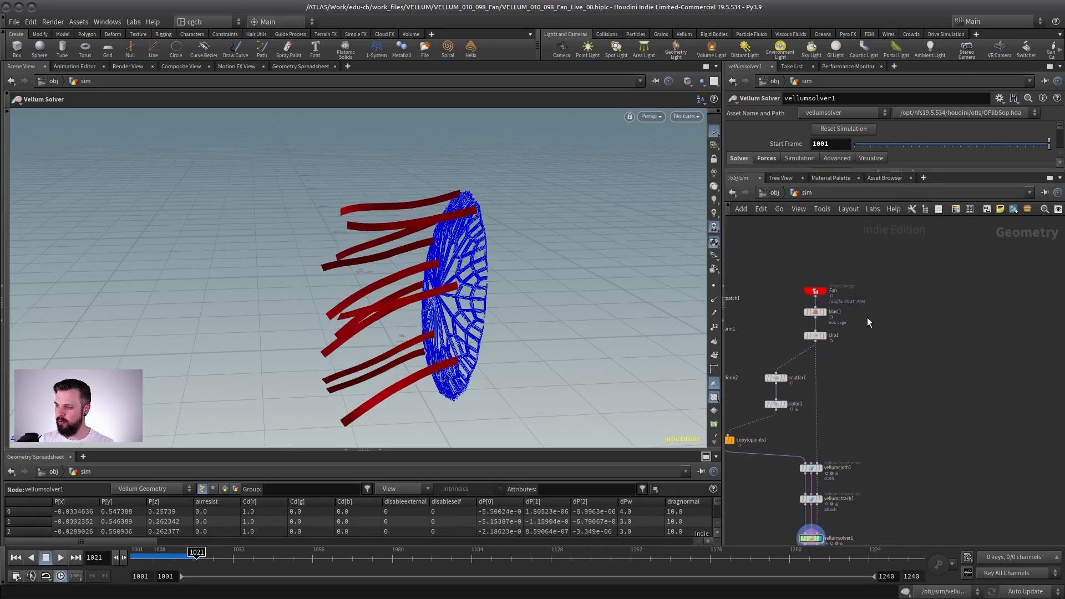
left_click(816, 291)
key("ctrl+c")
scroll(864, 272, "up", 3)
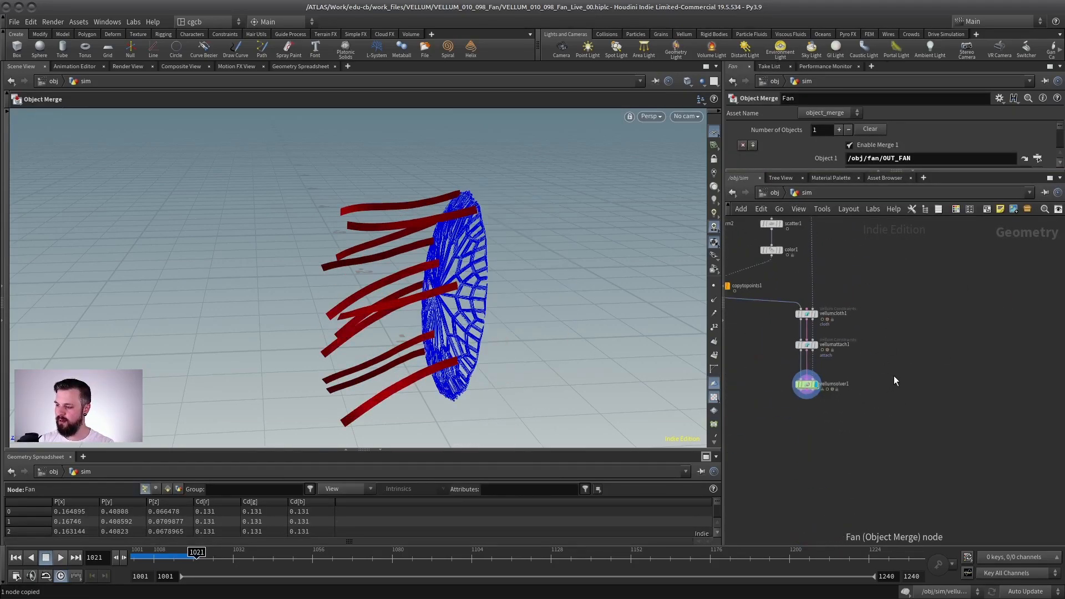
key("ctrl+v")
right_click_drag(896, 403, 890, 405)
Step: Paste the fan copy, add a Merge node combining vellumsolver1 with Fan1, and display the merged result
left_click(849, 443)
key("Tab")
type("mer")
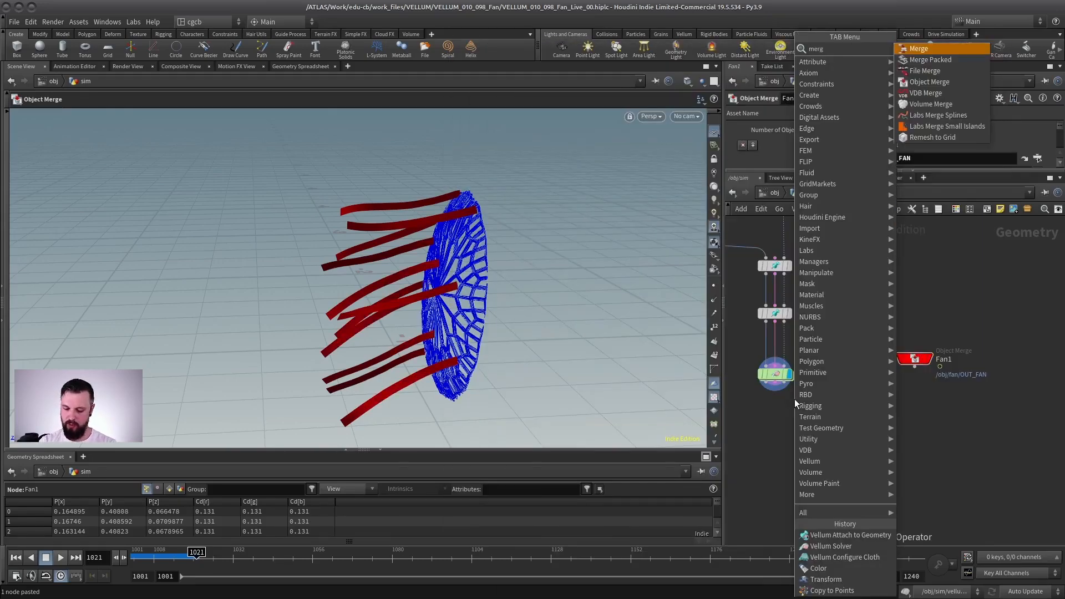
key("Return")
left_click(847, 439)
left_click_drag(766, 382, 845, 433)
left_click_drag(846, 433, 914, 367)
left_click(860, 451)
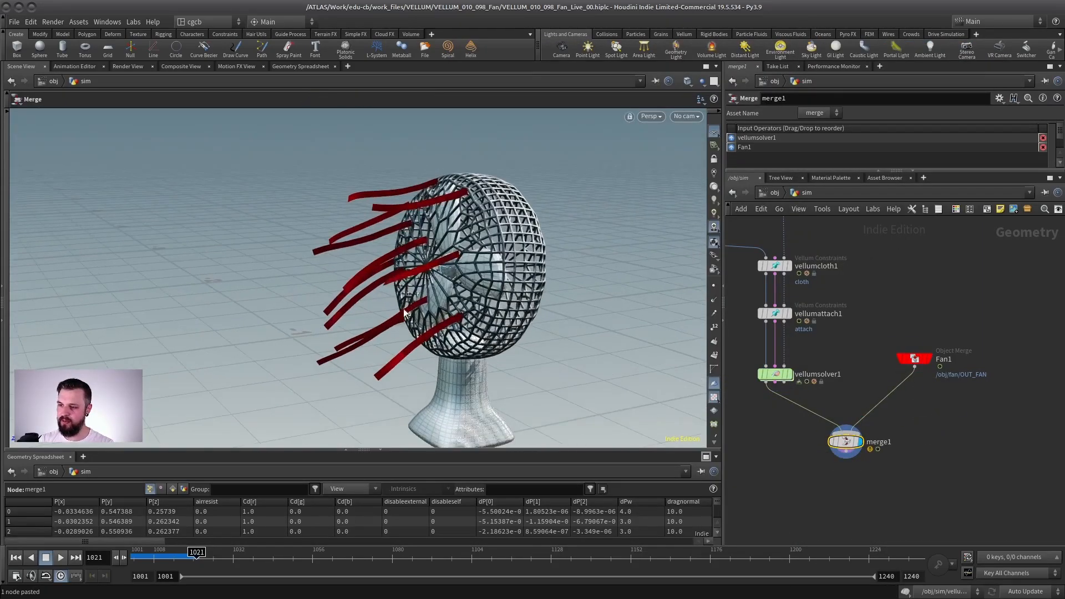
Step: Return to the first frame, space out merge1 and Fan1, and add a File Cache node fed by vellumsolver1
left_click(16, 554)
middle_click_drag(861, 398, 905, 396)
left_click_drag(899, 448, 904, 521)
left_click_drag(974, 351, 981, 406)
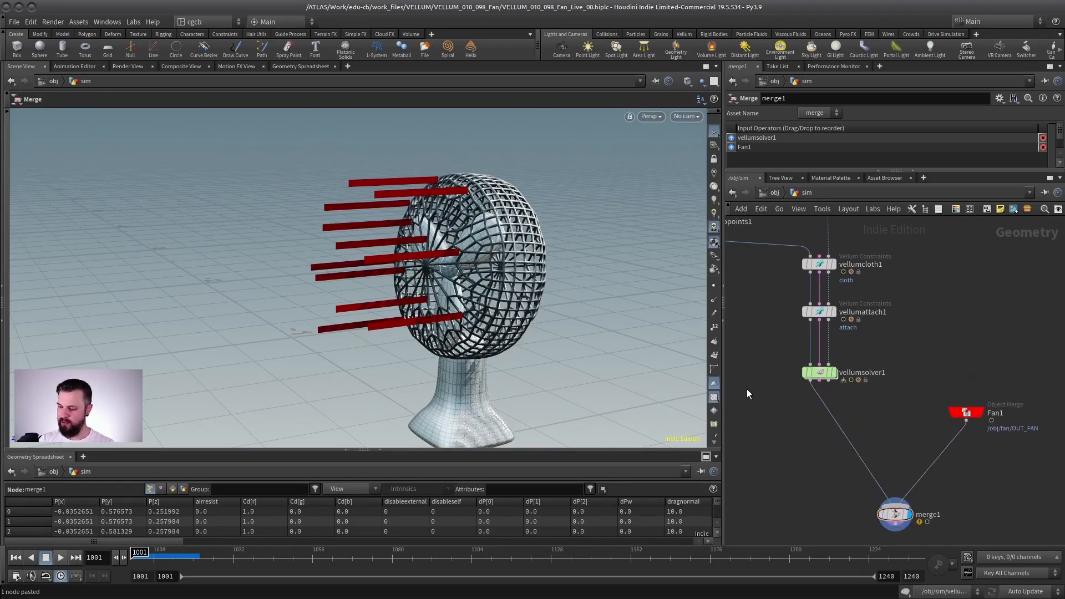
key("Tab")
type("filec")
key("Return")
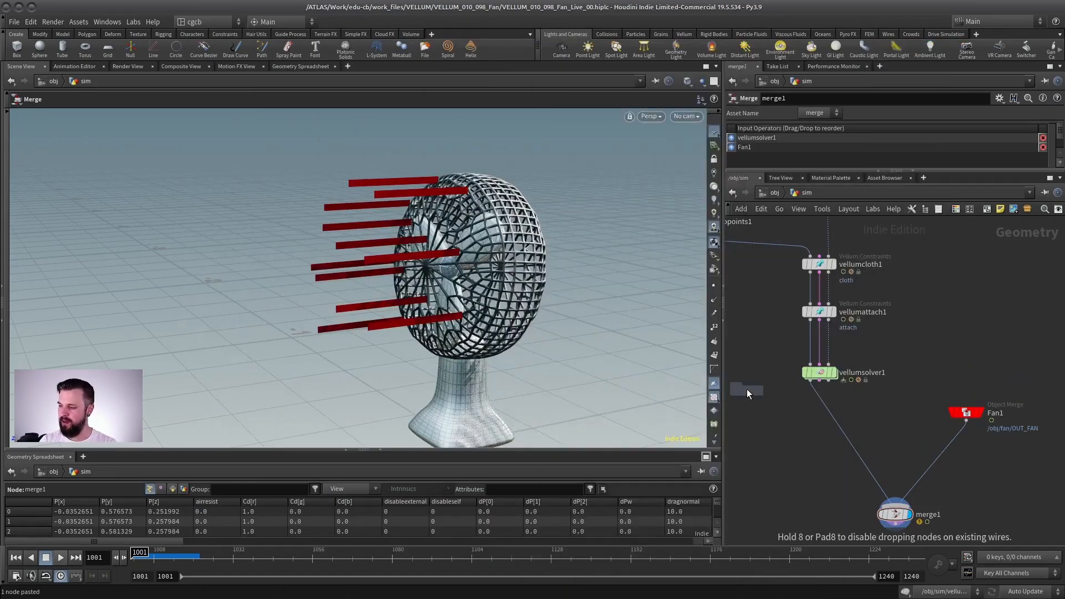
left_click(735, 432)
left_click_drag(735, 432, 809, 447)
Step: Play the simulation with merge1 displayed, checking the strips on the complete fan, and return to frame 1001
left_click(913, 507)
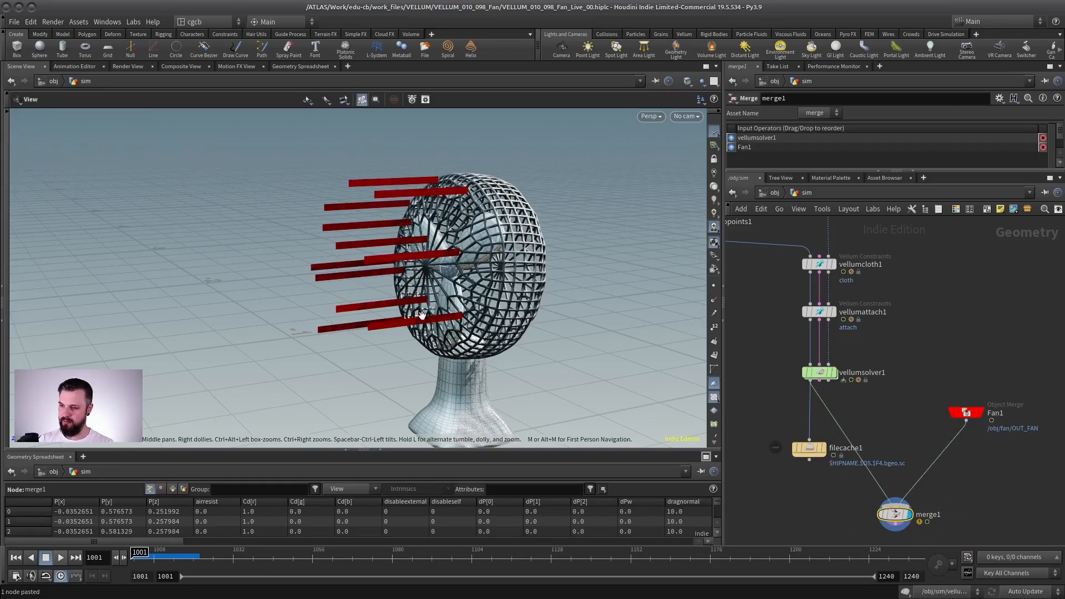
left_click_drag(411, 315, 420, 294)
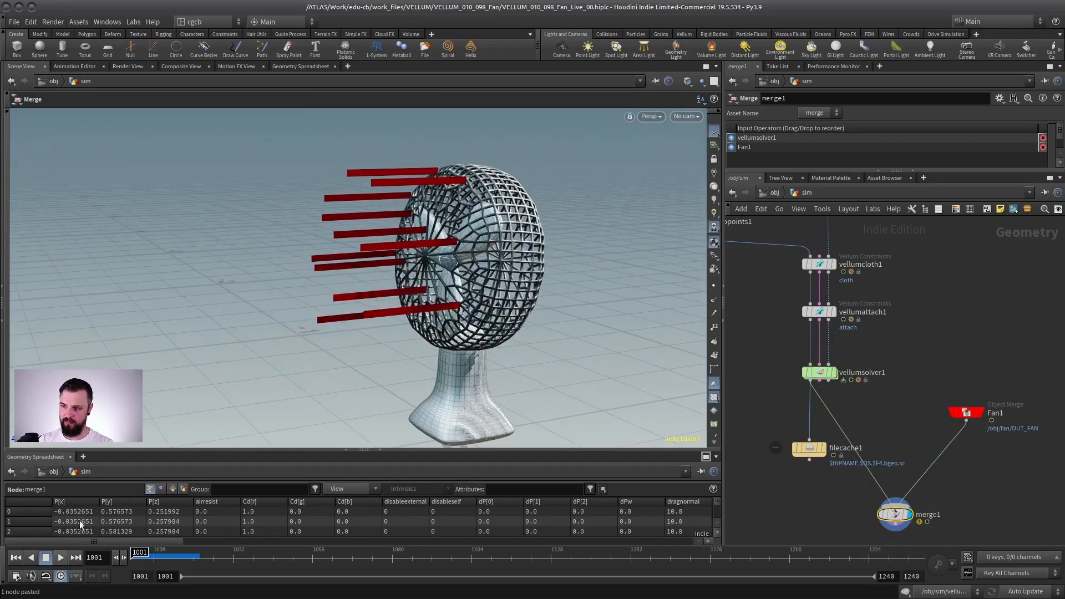
left_click(60, 558)
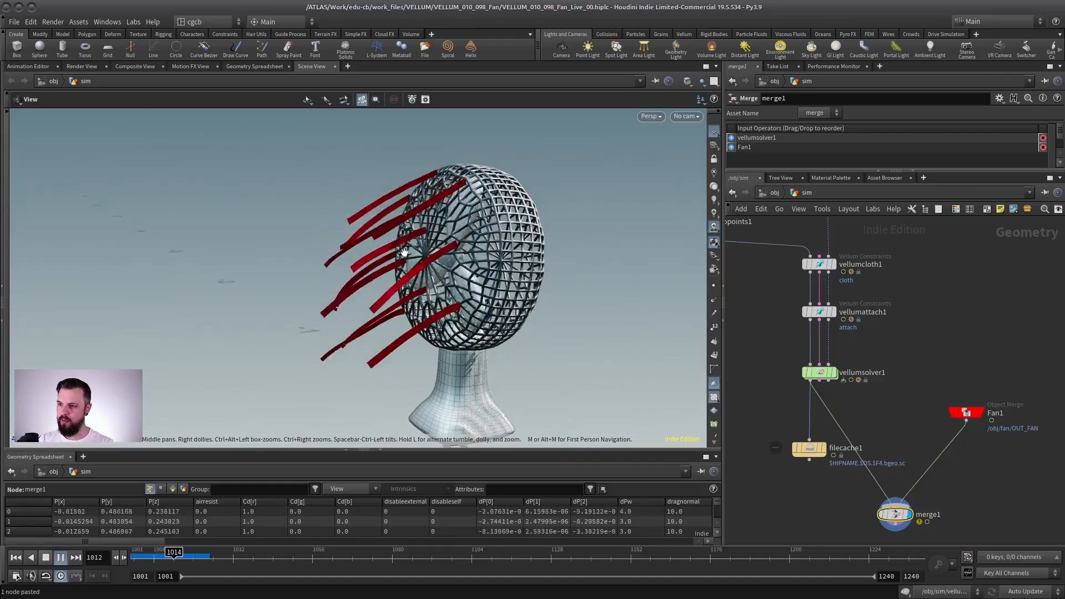
left_click(44, 560)
left_click_drag(424, 136, 444, 173)
left_click(15, 558)
Step: Display clip1 and examine the clipped front of the cage from different angles
scroll(899, 299, "down", 3)
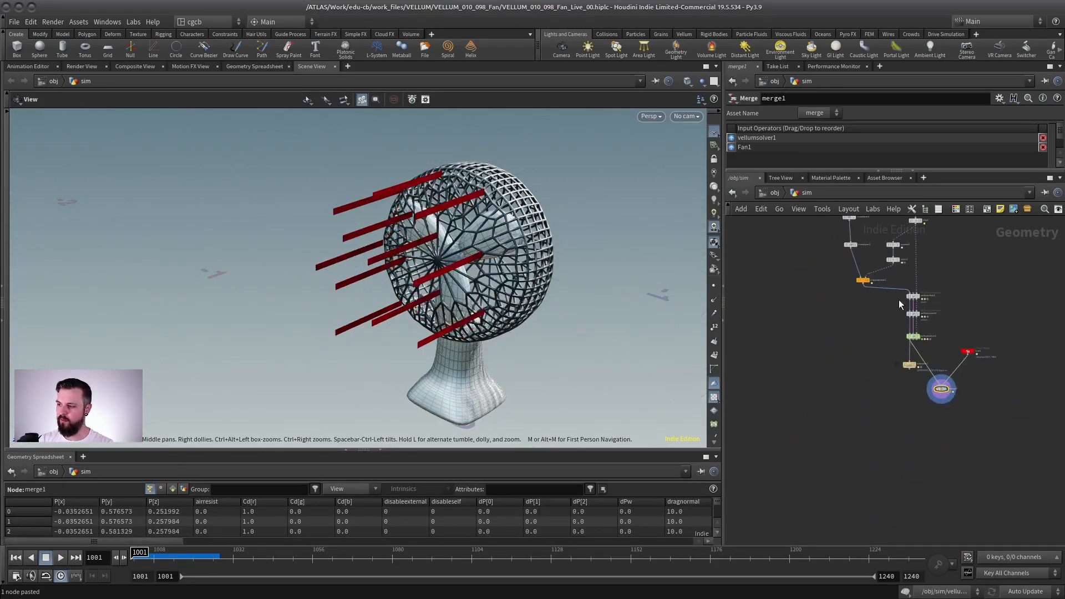
middle_click_drag(930, 324, 907, 451)
scroll(910, 338, "up", 5)
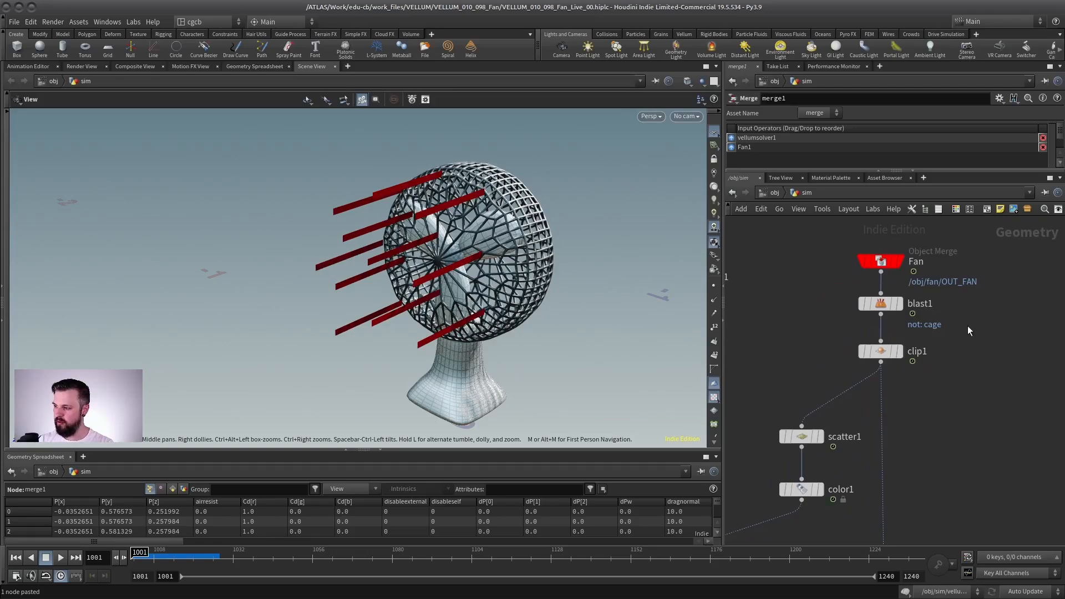
left_click(882, 352)
left_click(900, 351)
key("Return")
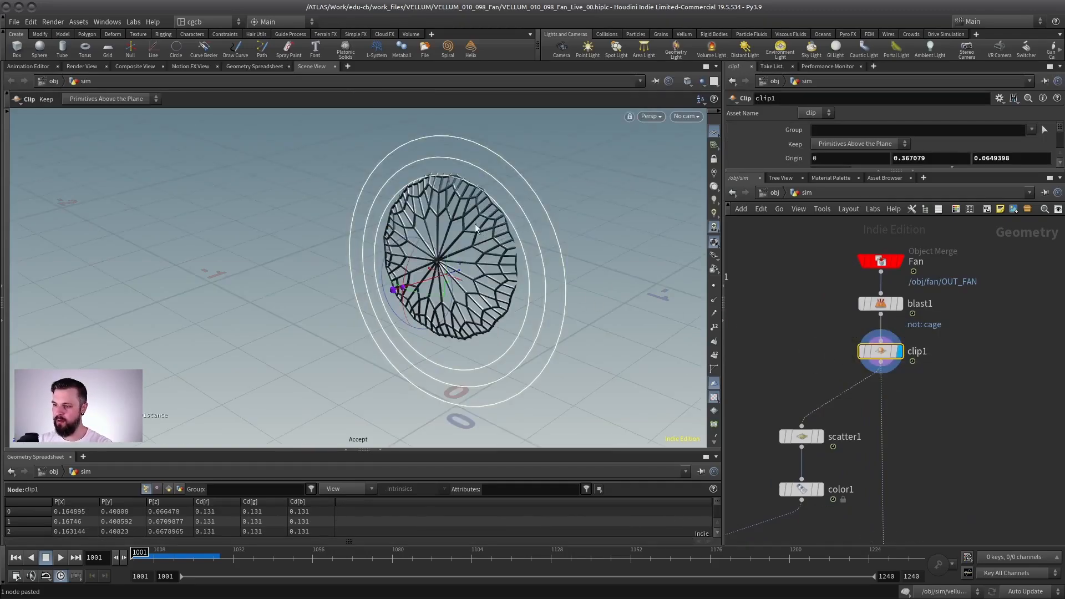
left_click_drag(407, 274, 343, 260, "alt")
left_click_drag(447, 281, 451, 289)
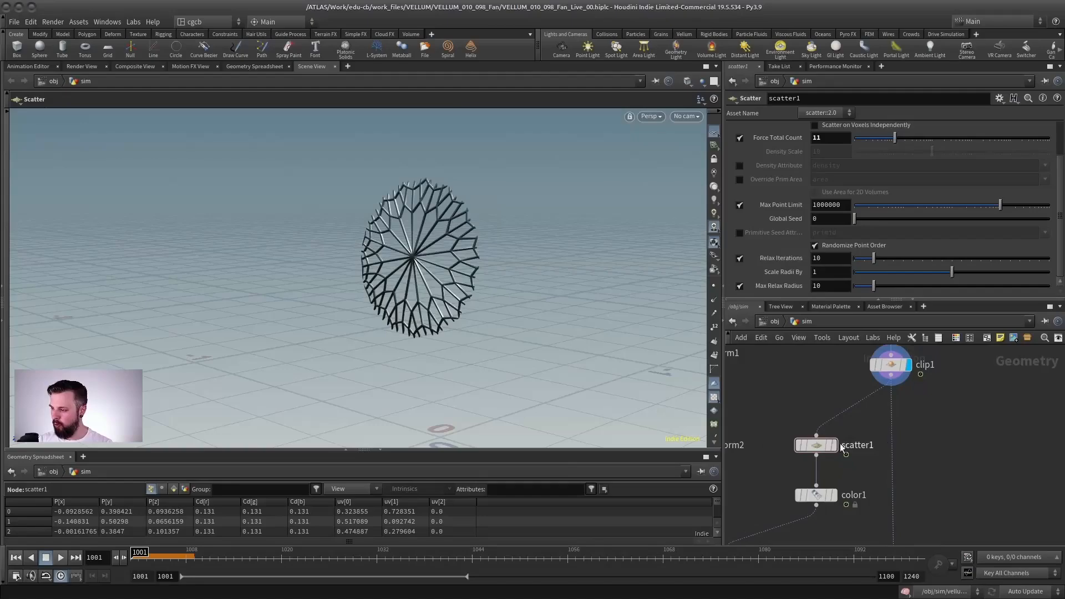
Step: Display scatter1's points over a clip1 template and set Global Seed to 2.39 and Relax Iterations to 3
left_click(834, 446)
left_click_drag(855, 219, 900, 218)
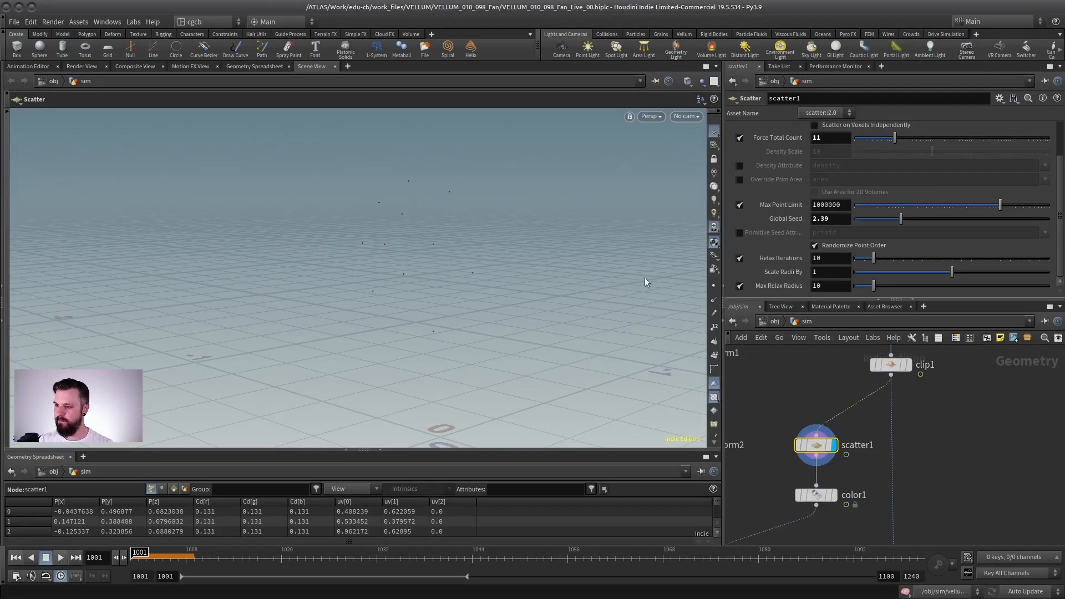
left_click(714, 286)
left_click(906, 364)
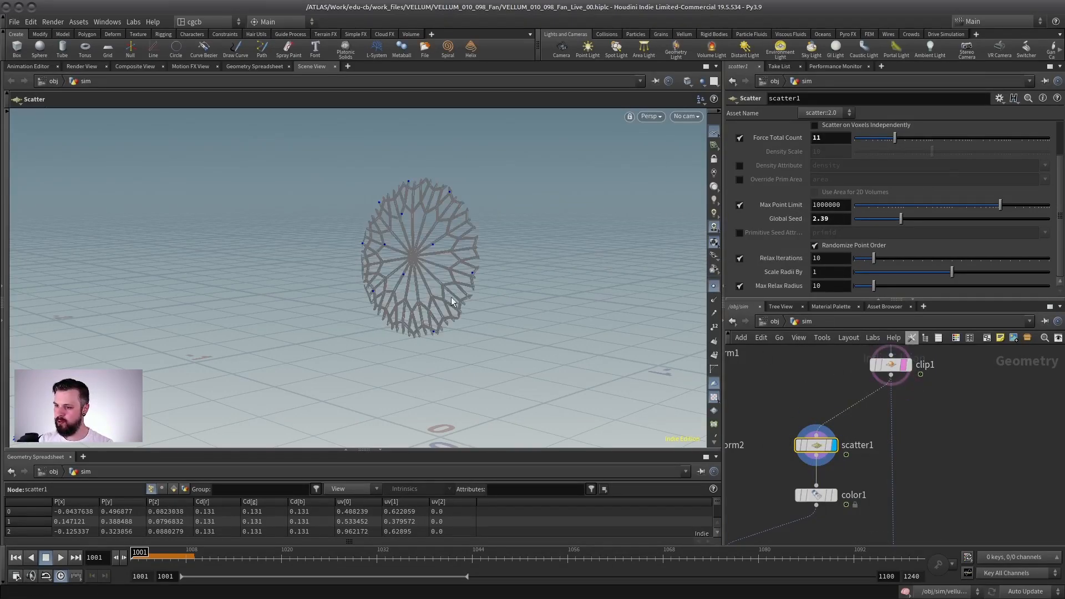
left_click_drag(874, 260, 861, 262)
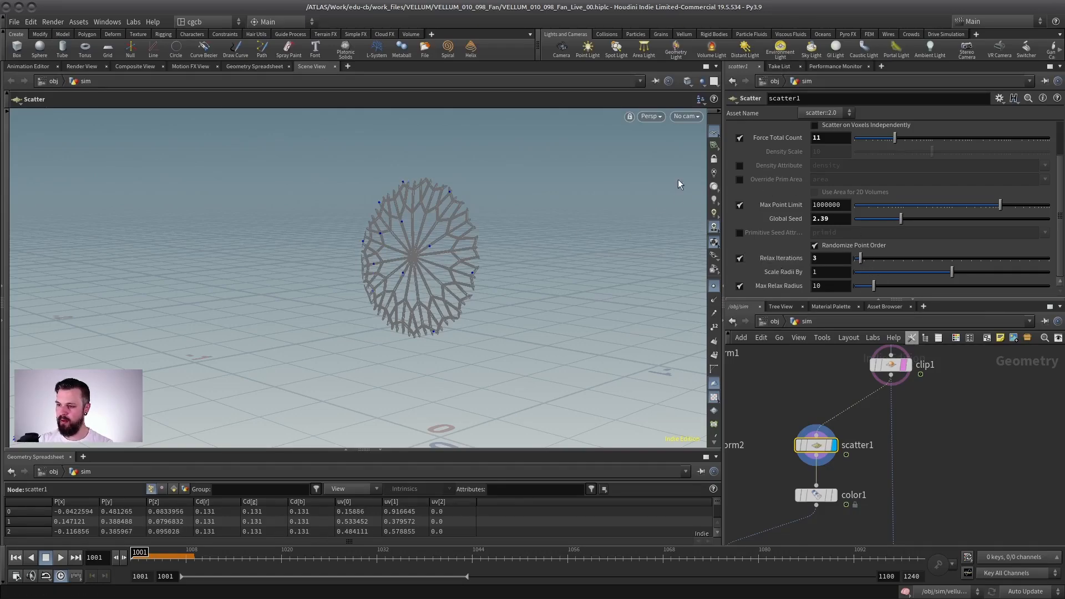
mouse_move(789, 210)
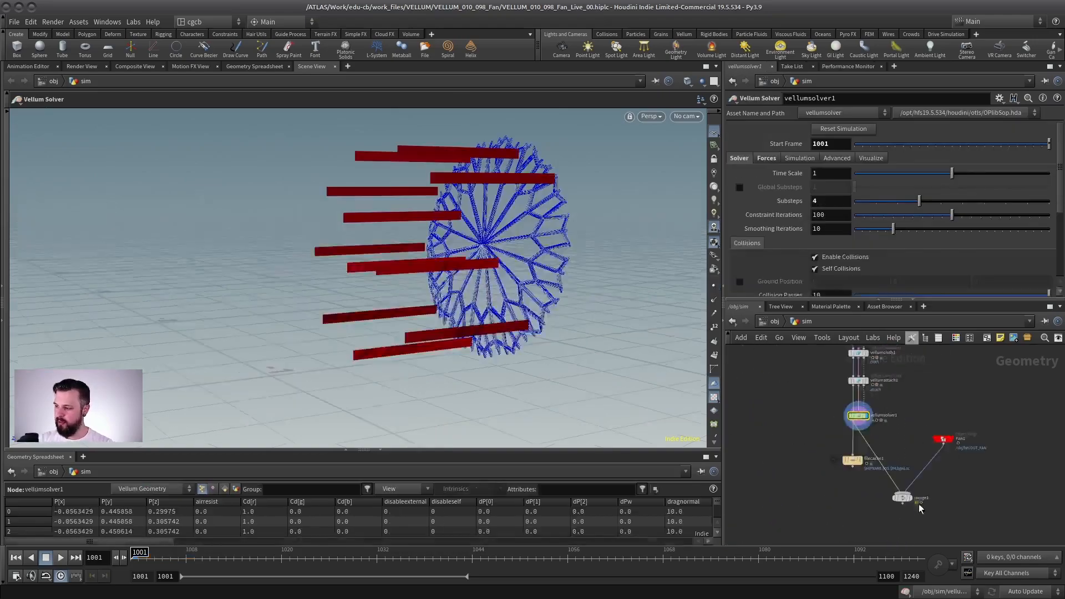
Step: Display merge1 and play the simulation with the new strip distribution, viewing the whole fan, and stop it
left_click(901, 498)
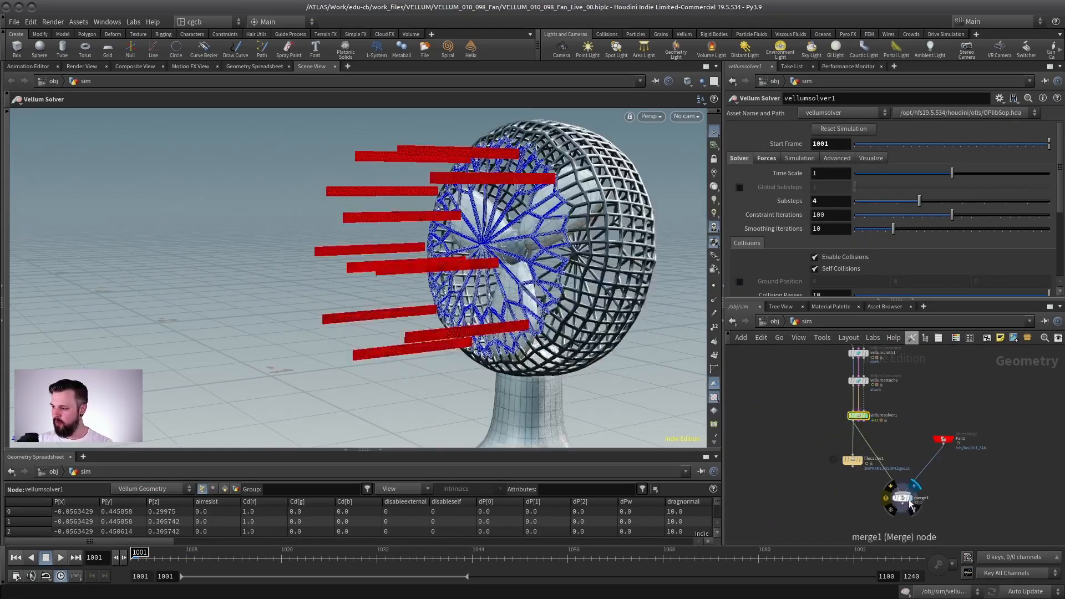
right_click_drag(588, 373, 540, 383, "alt")
middle_click_drag(541, 382, 522, 388, "alt")
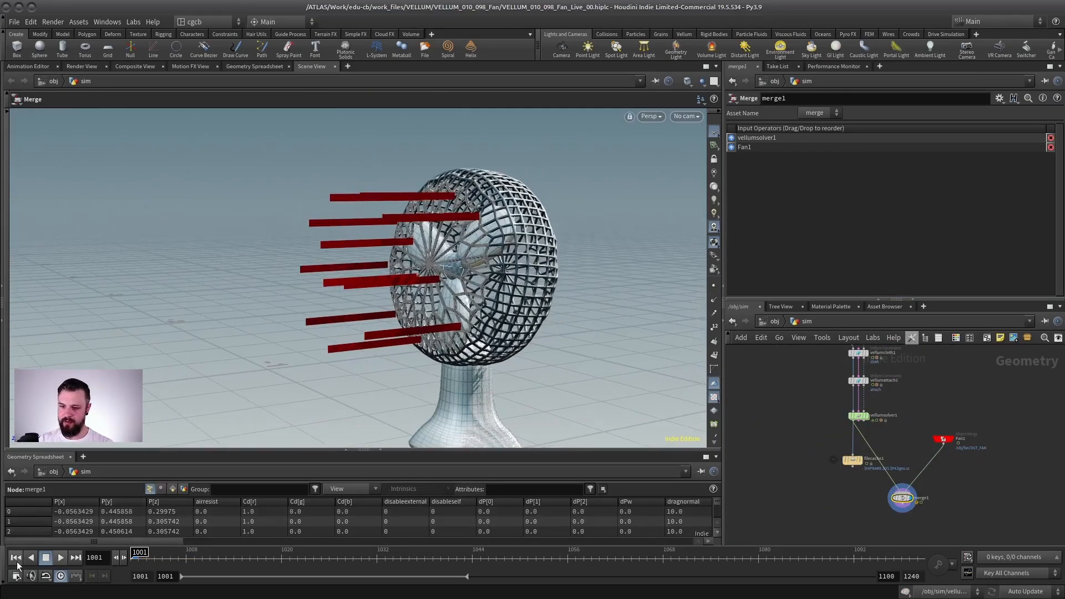
left_click(60, 558)
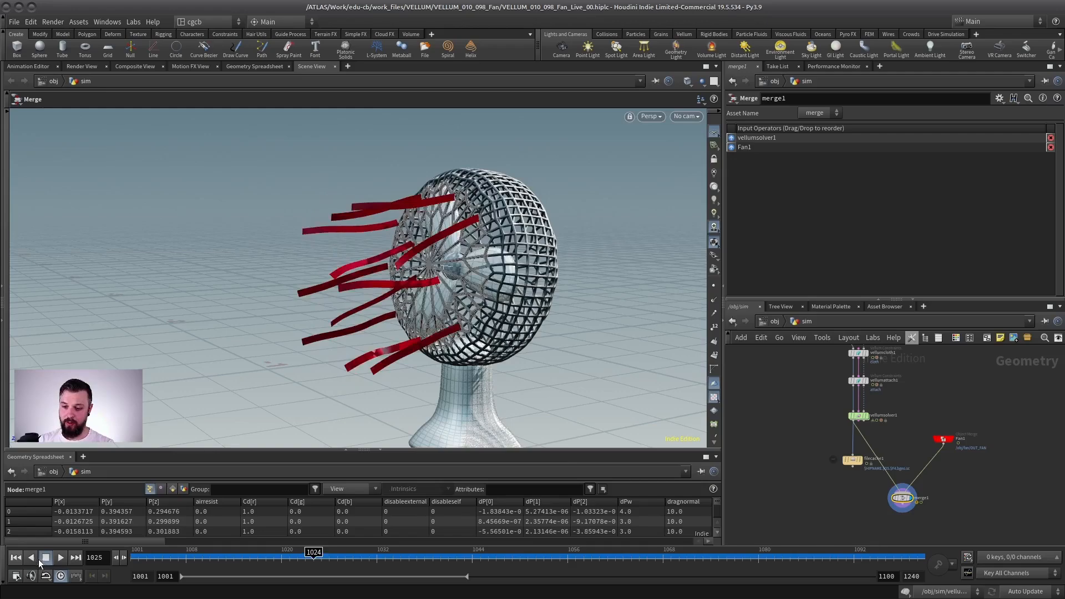
left_click(45, 558)
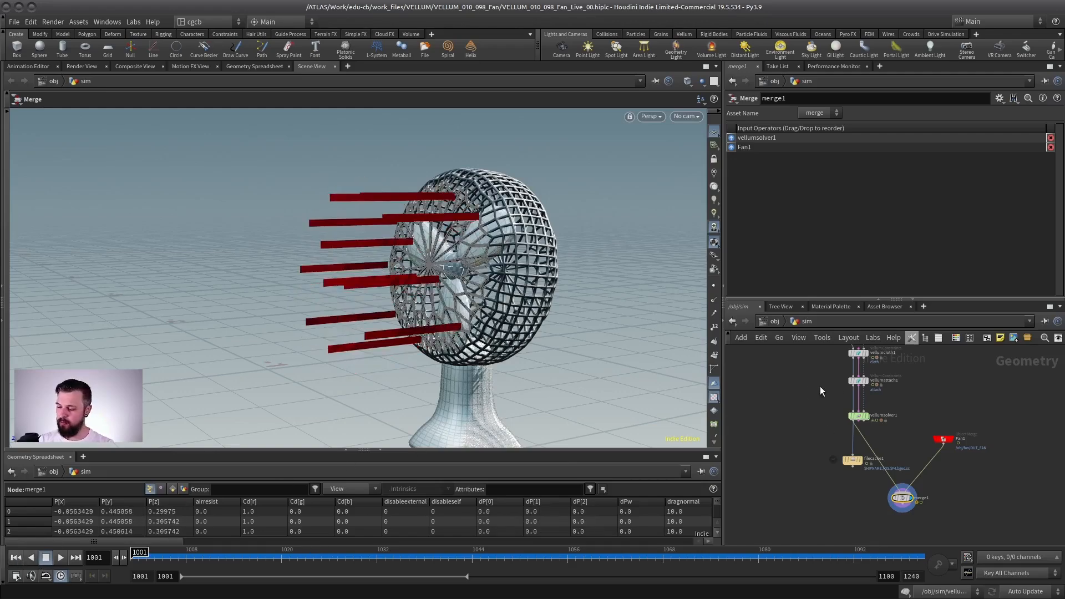
Step: Go up to the object level, open the fan network, and go back into the sim network
left_click(774, 322)
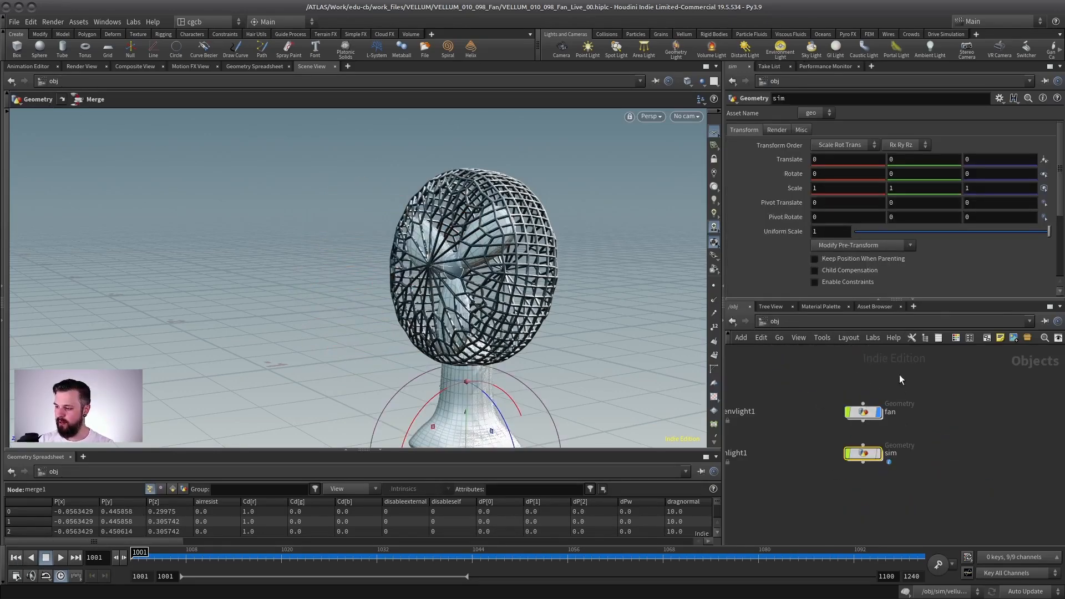
double_click(862, 412)
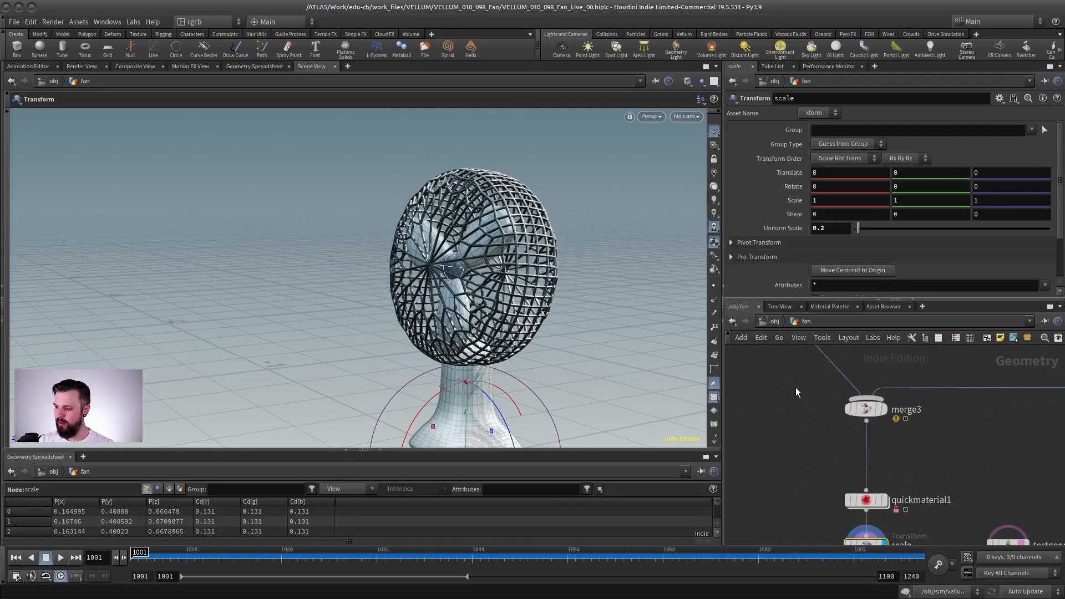
key("u")
double_click(820, 445)
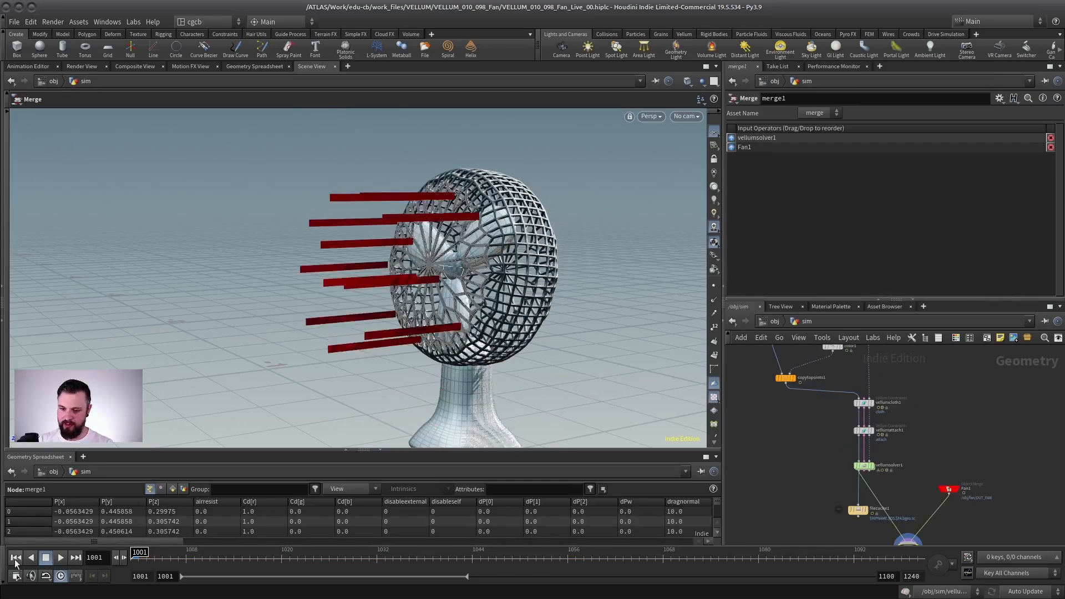
Step: Play the merged simulation from frame 1001, restart it once, and stop at frame 1012
left_click(59, 558)
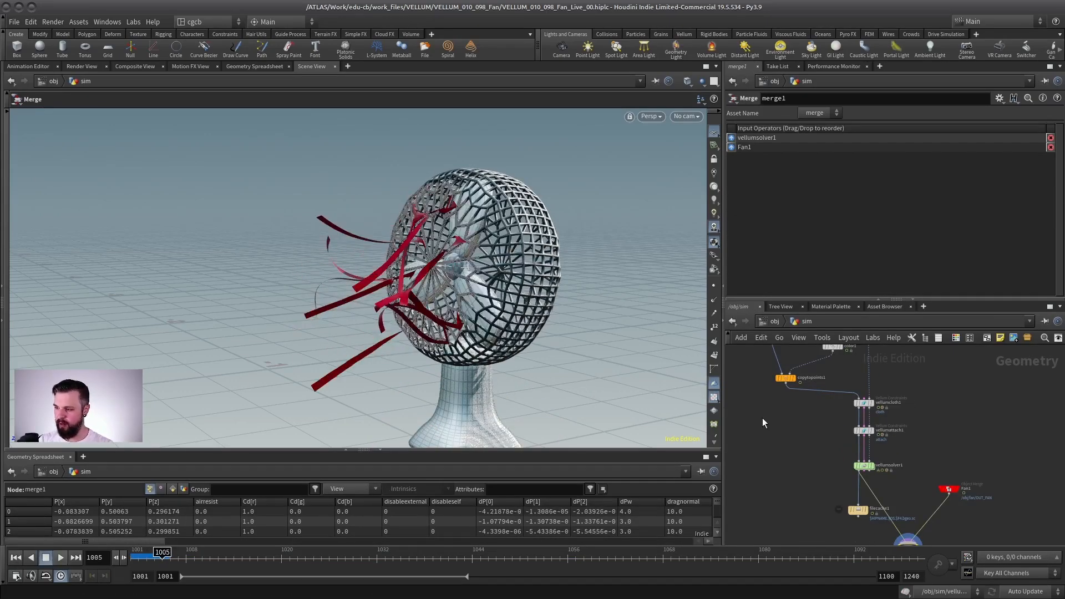
middle_click_drag(803, 441, 720, 370)
left_click(16, 558)
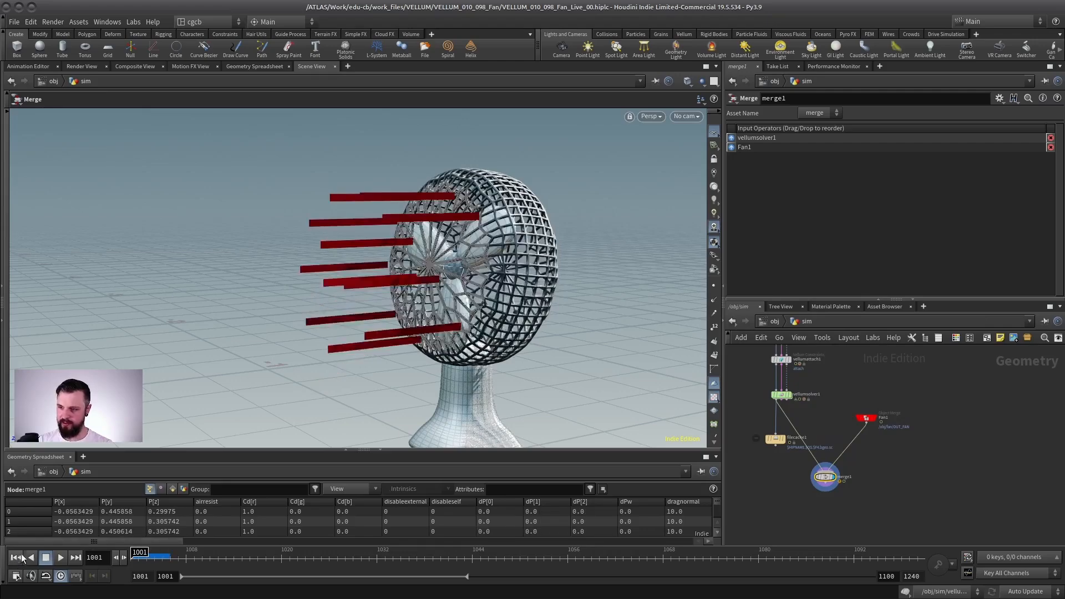
scroll(854, 469, "up", 3)
key("Up")
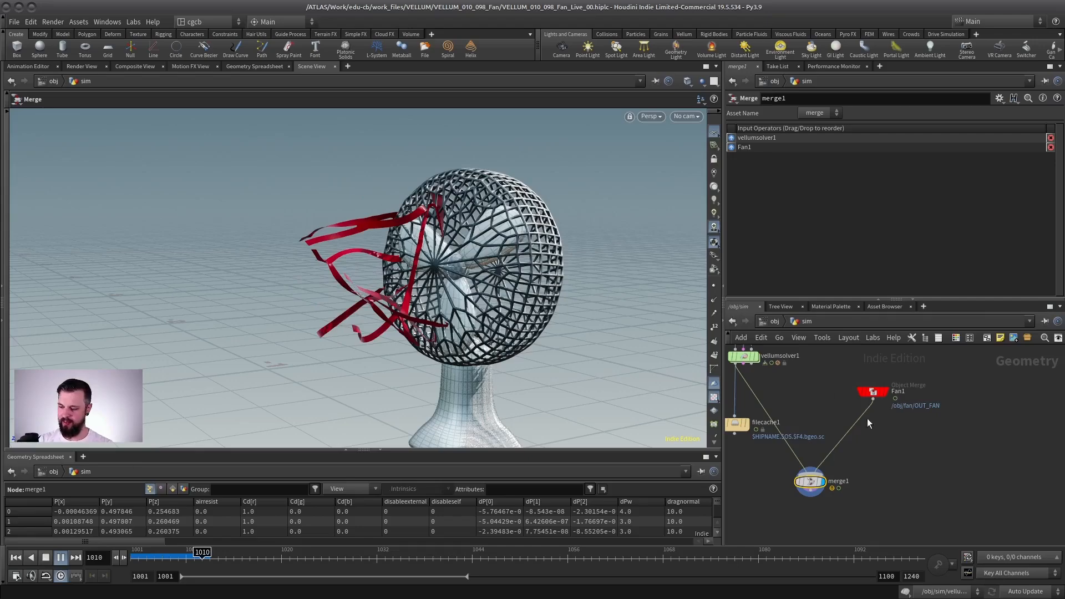
key("Up")
Step: Display copytopoints1 and play from frame 1001 to check how the unsimulated strips move, stopping at frame 1059
middle_click_drag(815, 372, 859, 485)
scroll(889, 398, "down", 3)
middle_click_drag(873, 363, 886, 456)
scroll(876, 413, "up", 1)
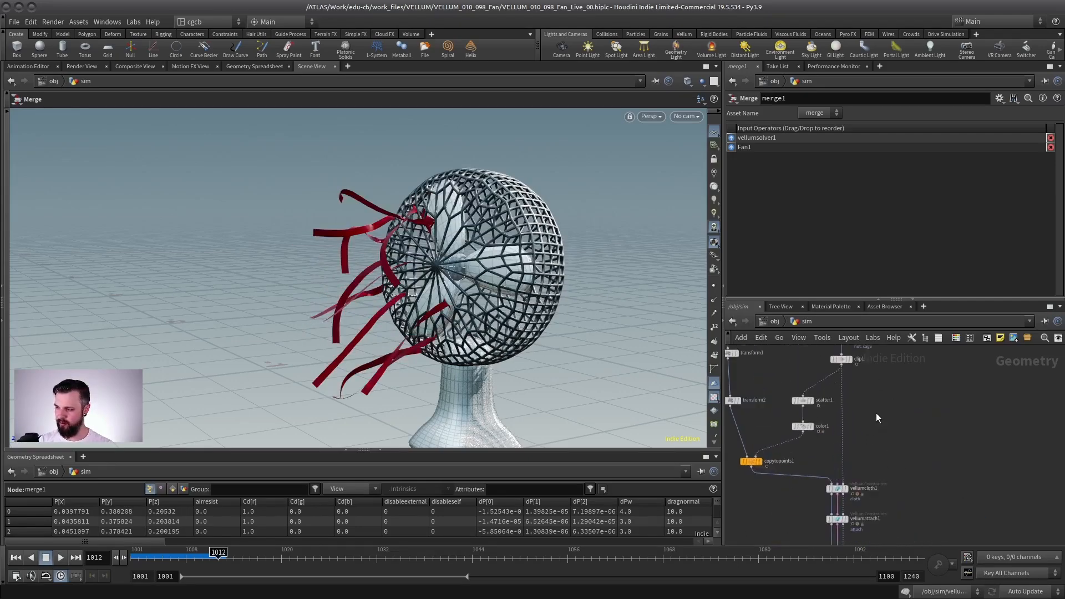
middle_click_drag(765, 378, 810, 378)
scroll(807, 408, "up", 3)
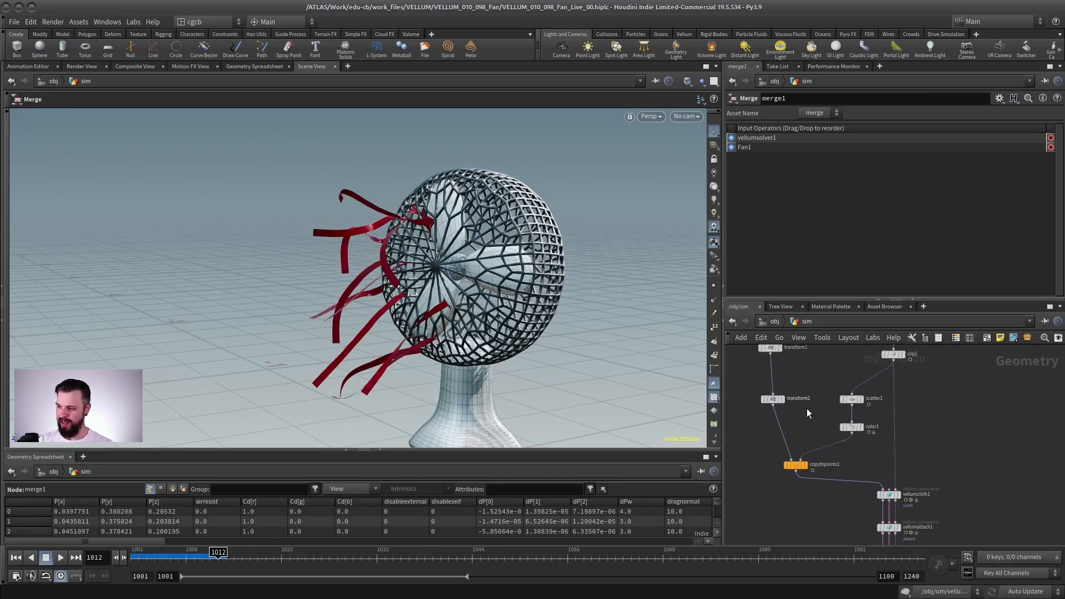
left_click(806, 473)
left_click(793, 471)
left_click(16, 558)
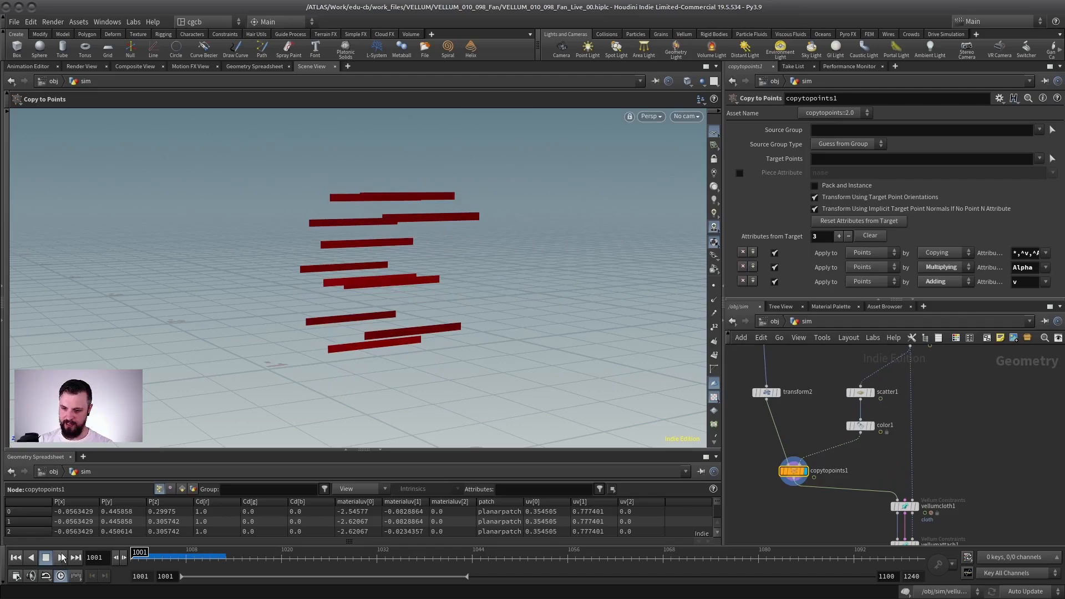
left_click(61, 558)
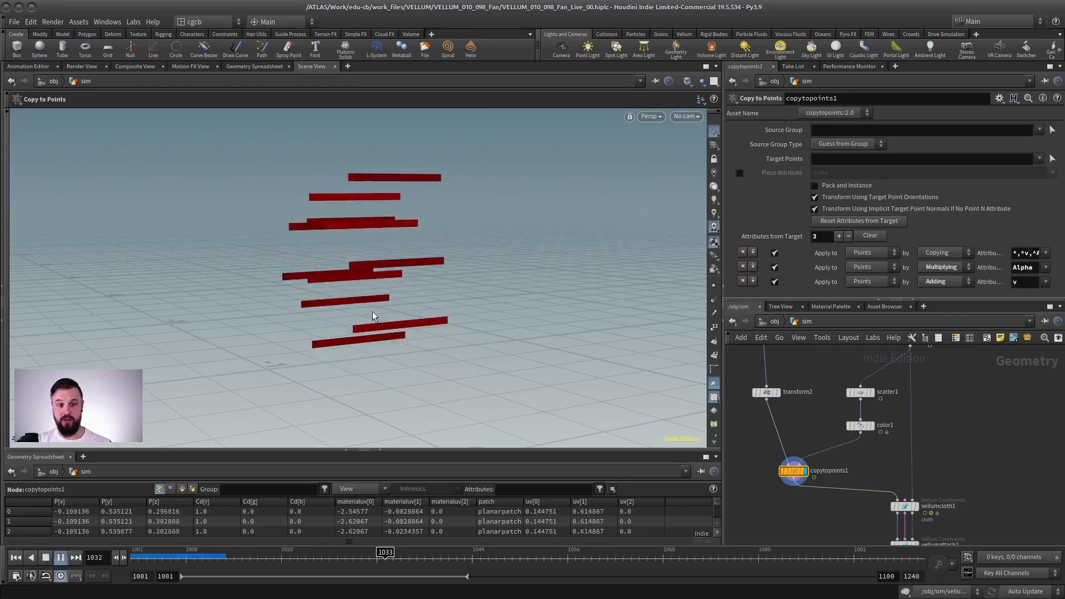
left_click(46, 558)
Step: Display scatter1's points over the templated clip1 and play the animation to compare their movement
middle_click_drag(958, 399, 902, 475)
scroll(892, 402, "up", 3)
left_click(855, 419)
middle_click_drag(855, 440, 899, 377)
left_click(830, 429)
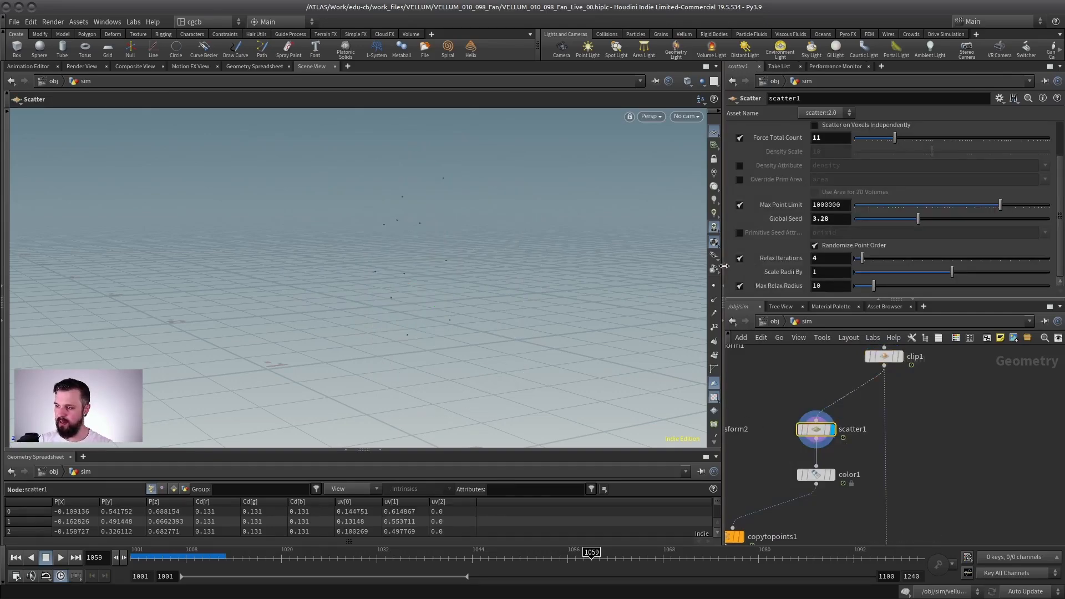
left_click(896, 356)
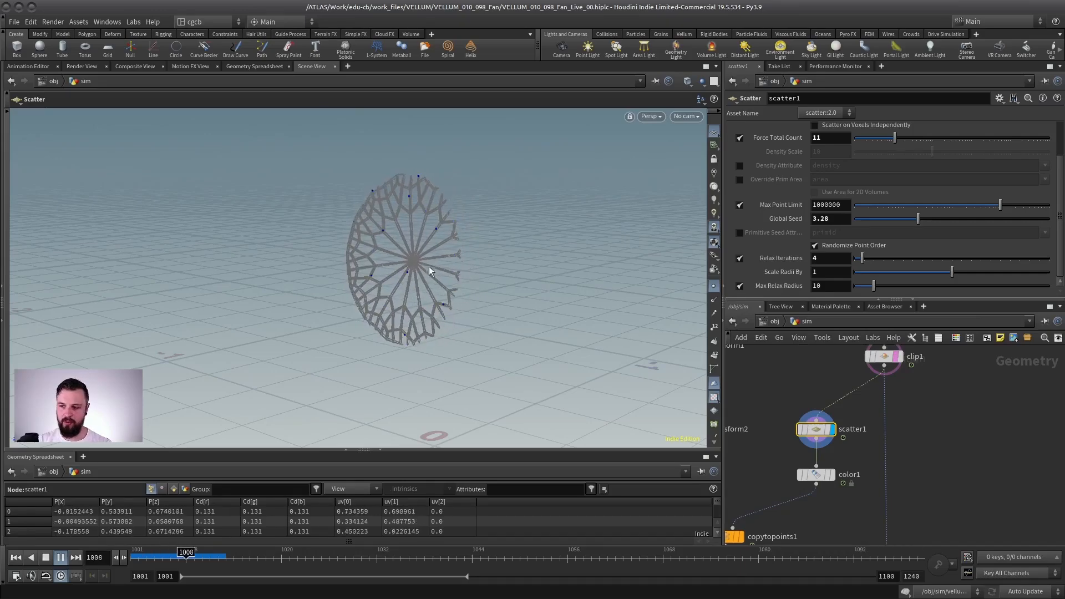
Step: Display copytopoints1 during playback to check the strips against the cage, stop, and return to frame 1001 near the Vellum nodes
middle_click_drag(734, 536, 778, 513)
left_click(778, 513)
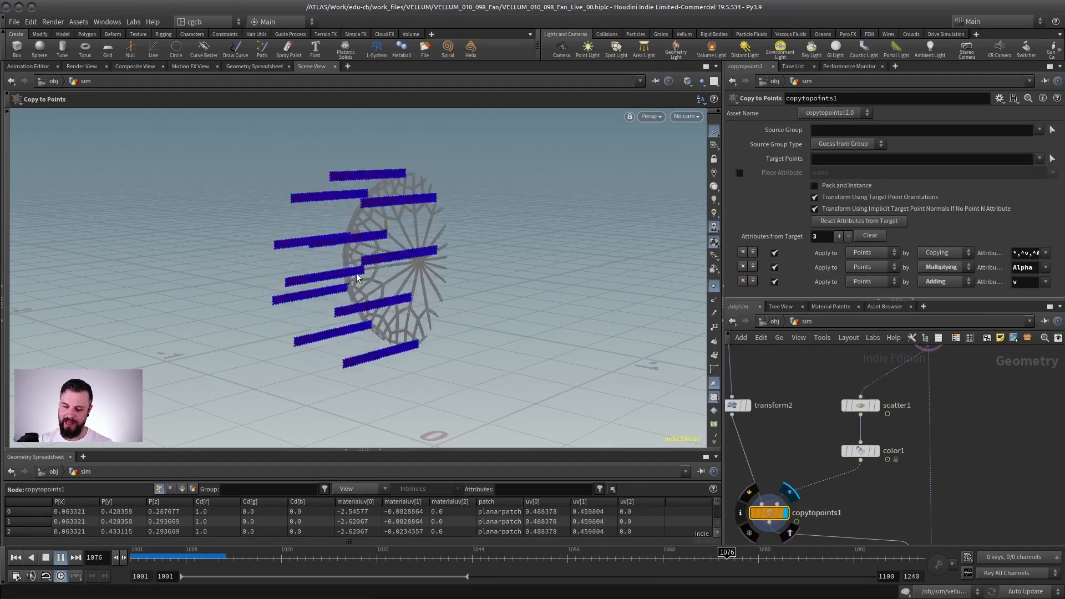
left_click(46, 558)
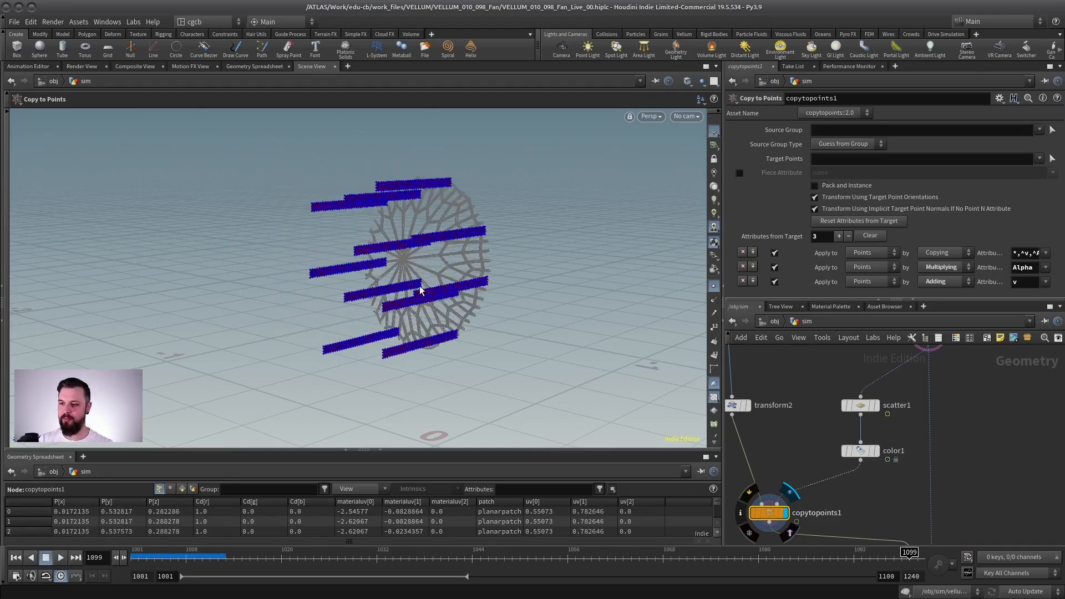
middle_click_drag(815, 444, 723, 222)
key("ctrl+Up")
middle_click_drag(811, 425, 842, 471)
scroll(843, 471, "down", 2)
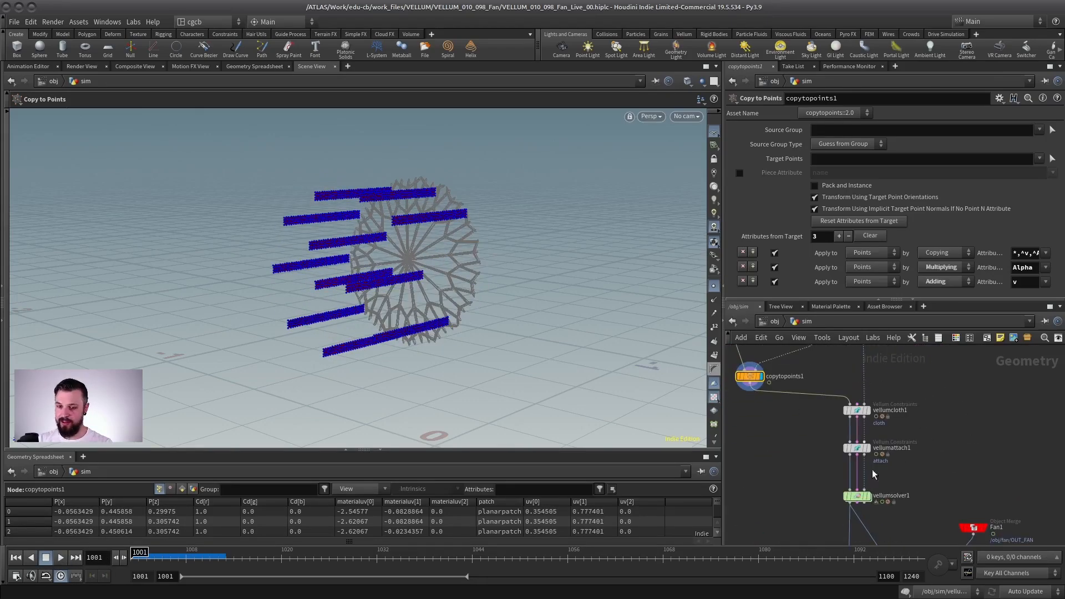
scroll(885, 465, "up", 2)
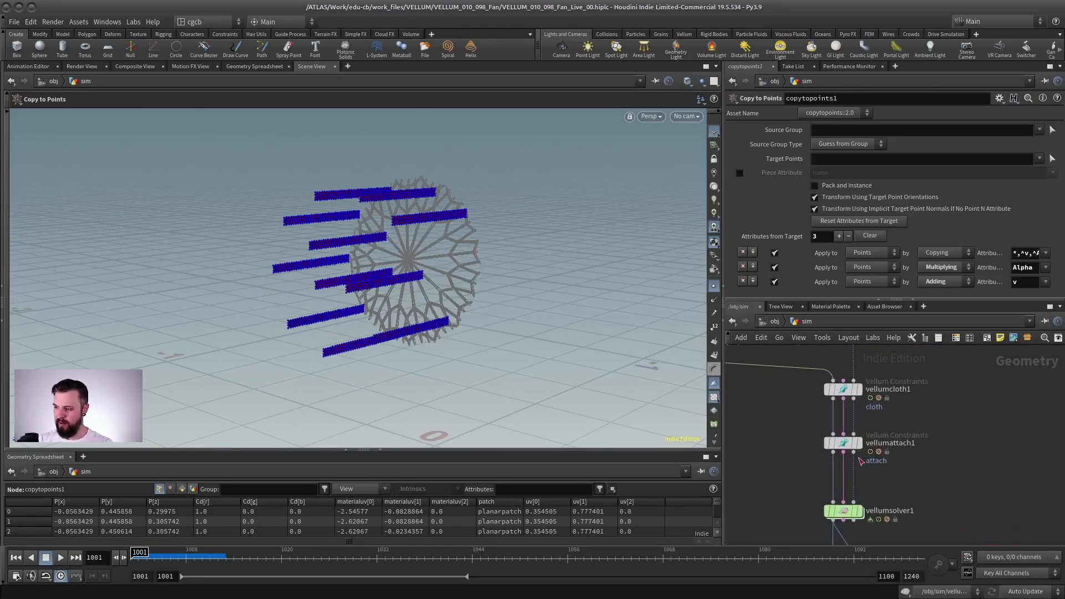
Step: Display vellumsolver1 and play the cloth simulation from frame 1001 against the clipped cage, stopping at frame 1016
left_click(858, 510)
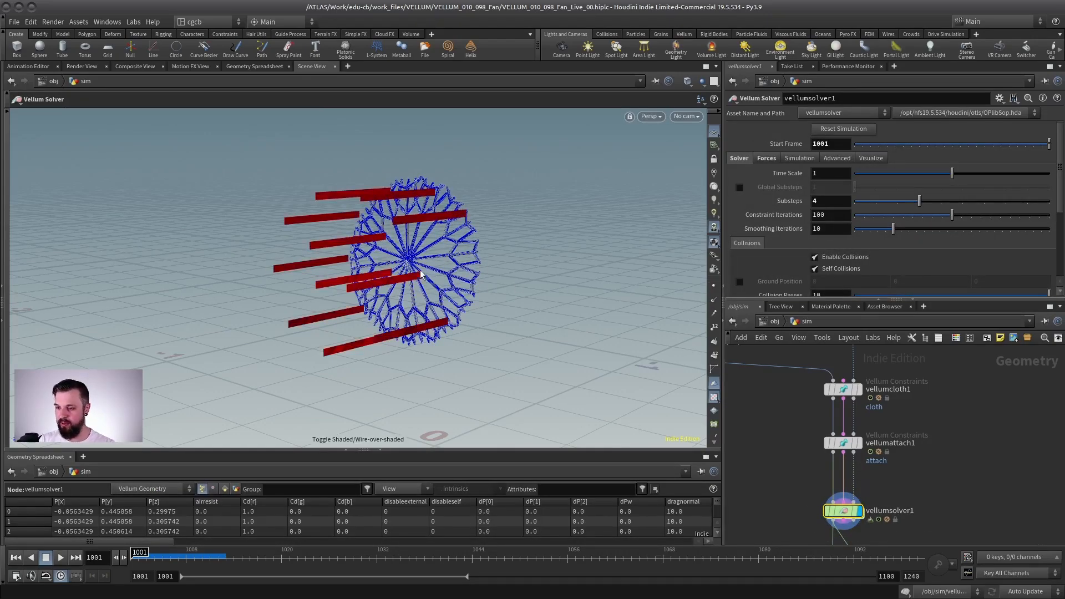
left_click(60, 557)
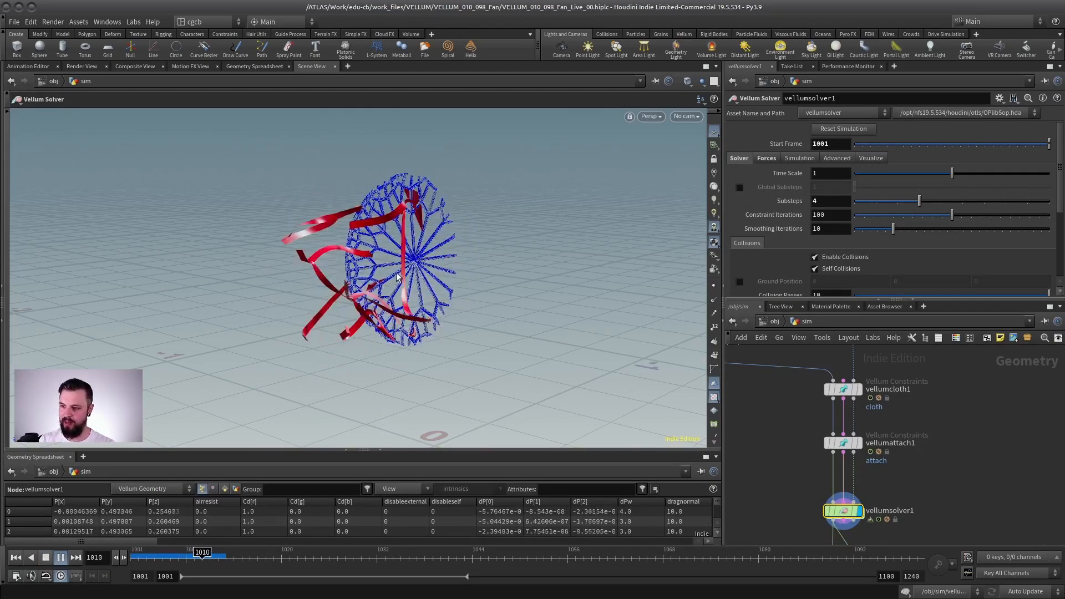
left_click(50, 555)
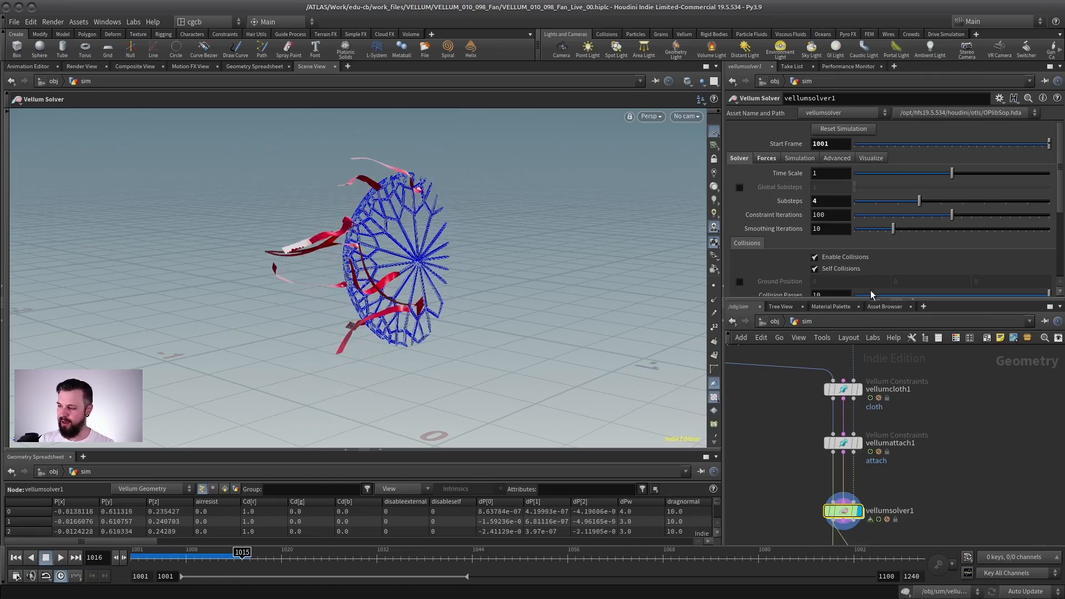
Step: Display clip1 and play the animation to check how the clipped cage changes as the fan turns, stopping at frame 1017
left_click_drag(855, 300, 860, 172)
middle_click_drag(910, 293, 870, 351)
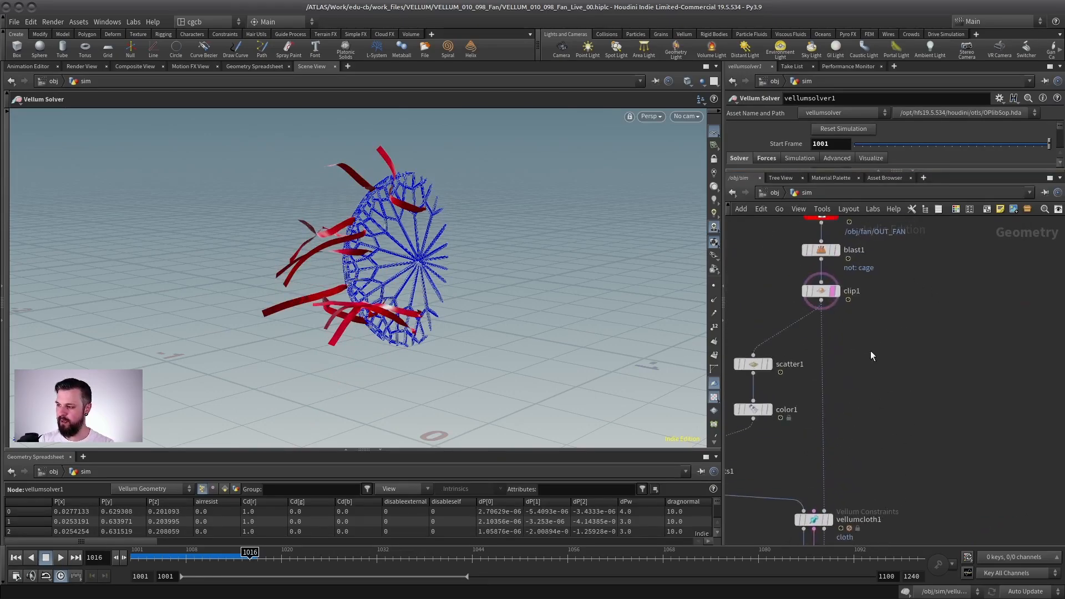
scroll(855, 283, "up", 4)
left_click(820, 300)
left_click(829, 301)
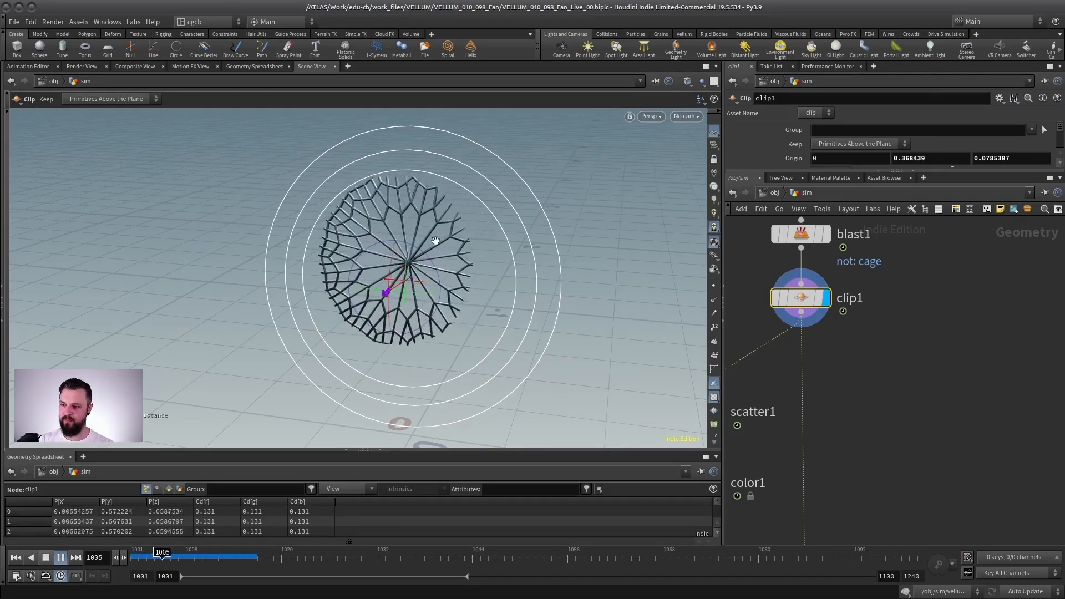
left_click_drag(434, 240, 410, 240, "alt")
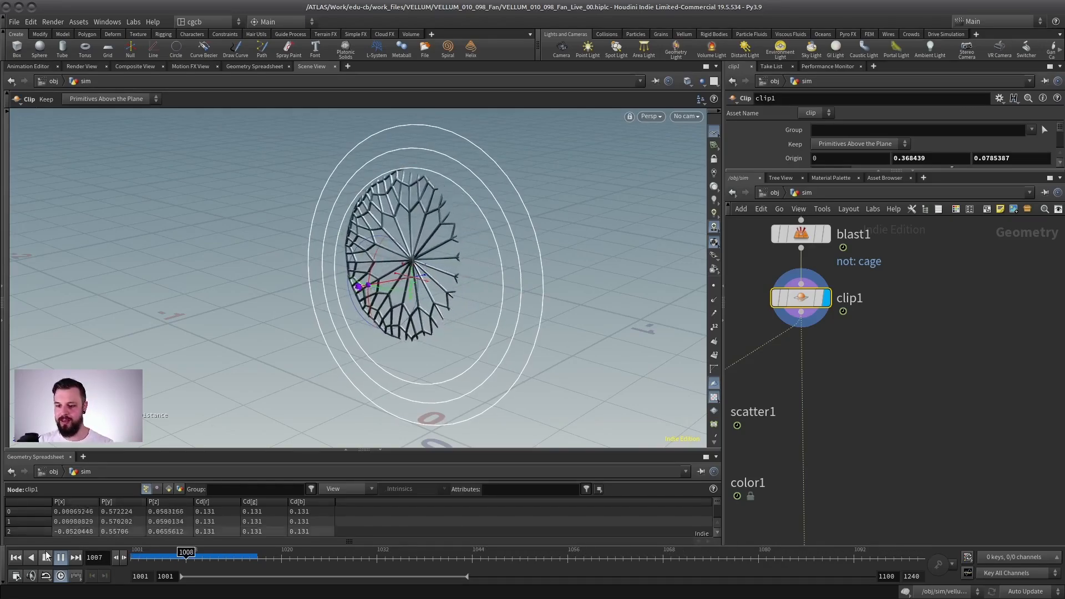
key("Up")
Step: Move clip1 to the left below blast1, and play blast1's full cage from frame 1001, stopping at frame 1051
middle_click_drag(920, 315, 1035, 366)
left_click_drag(923, 352, 808, 358)
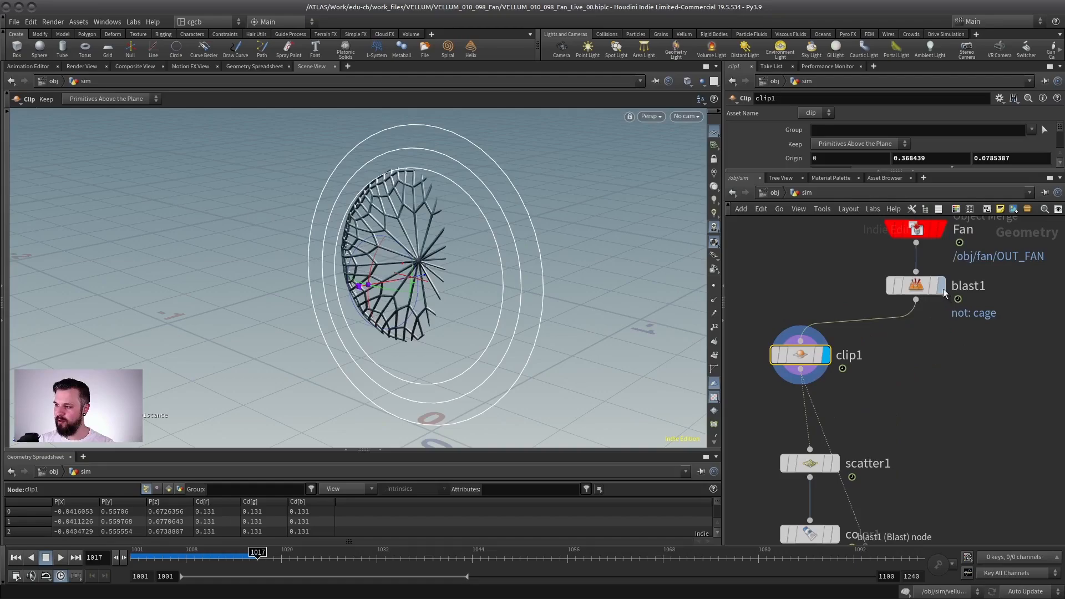
left_click(941, 287)
left_click_drag(449, 257, 375, 262, "alt")
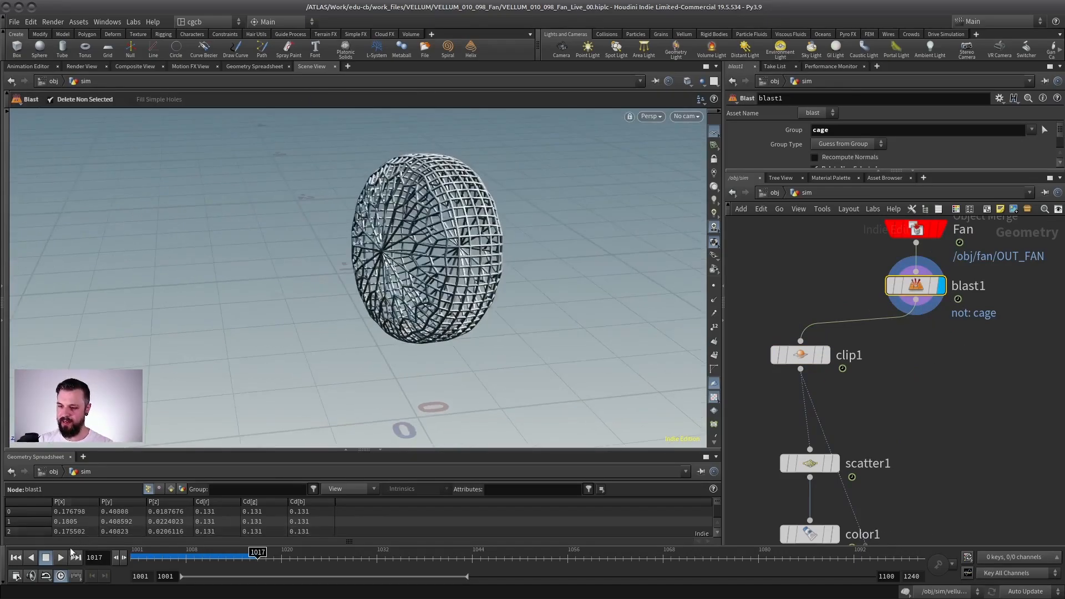
left_click(17, 558)
key("Up")
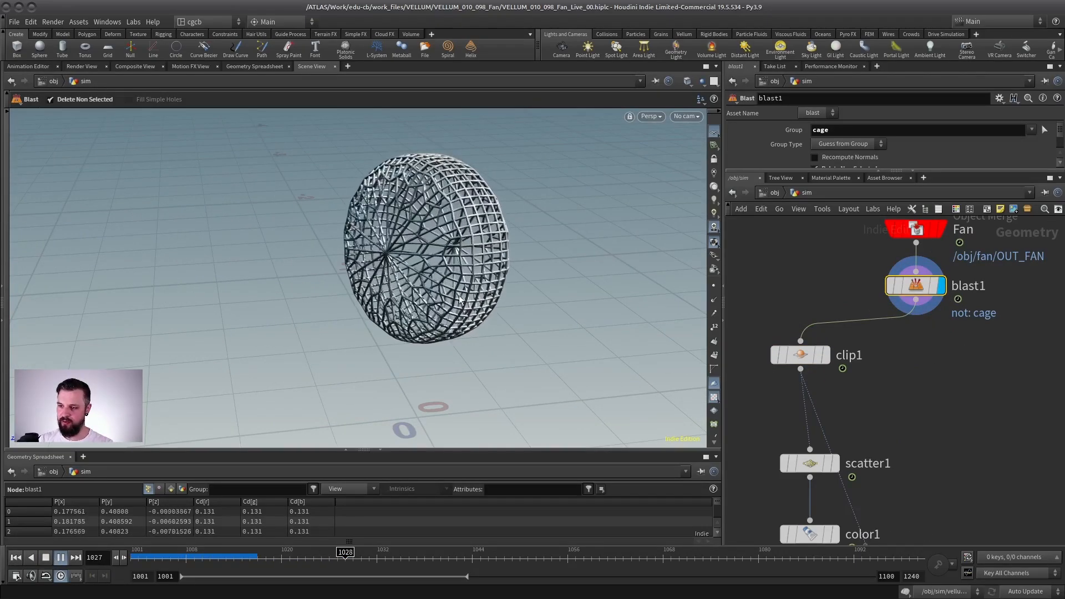
left_click(45, 559)
Step: Wire blast1's output into the collision geometry input of vellumcloth1 in place of clip1
scroll(932, 386, "down", 5)
middle_click_drag(919, 387, 843, 374)
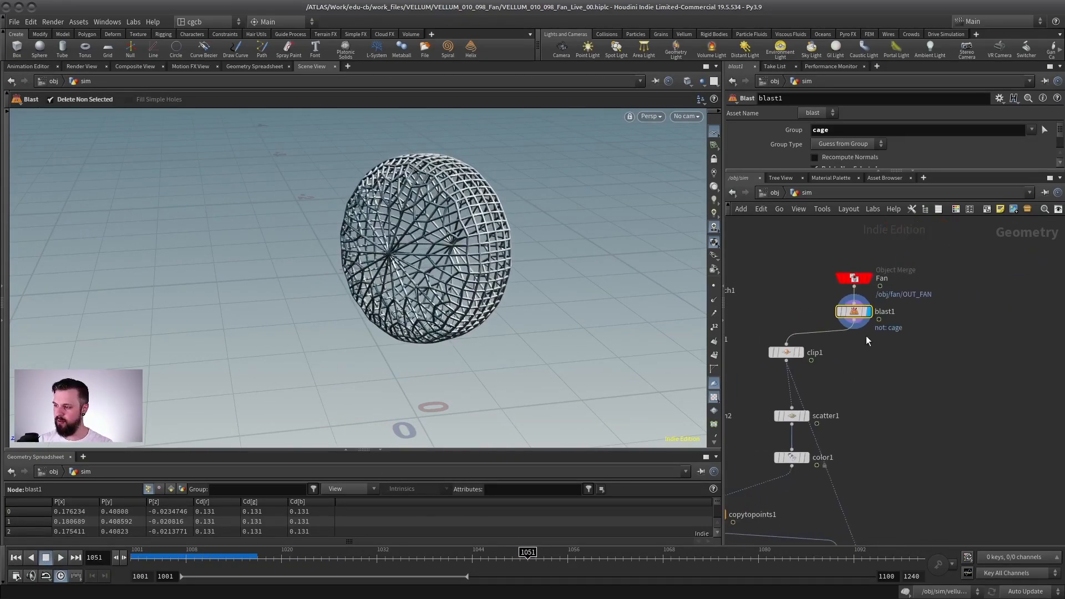
left_click(854, 328)
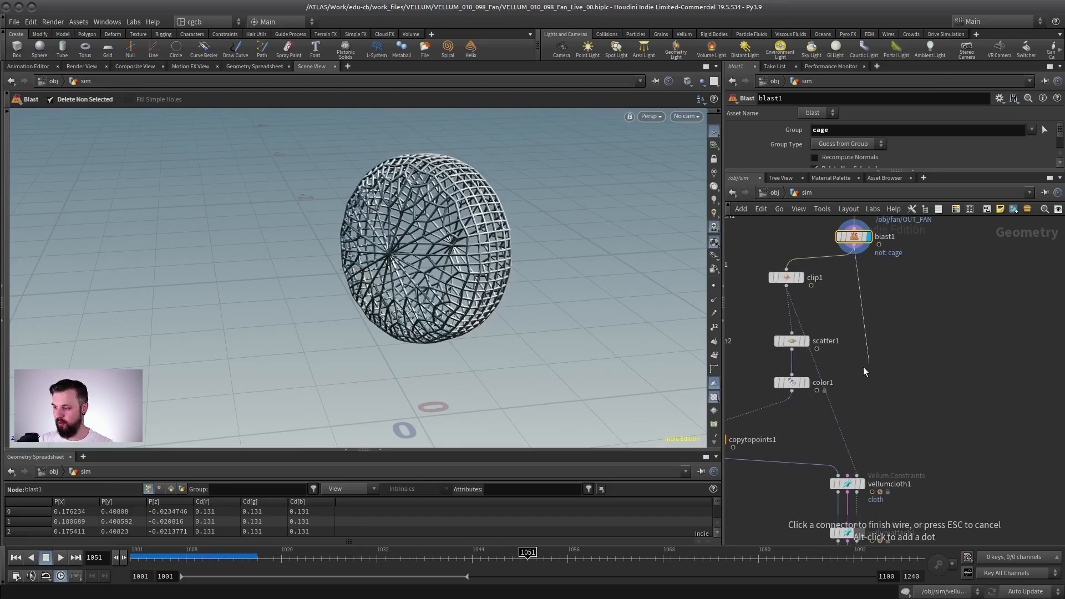
left_click(856, 475)
Step: Insert a Time Shift node between blast1 and clip1, and set its frame to a fixed 1001
middle_click_drag(774, 256, 827, 290)
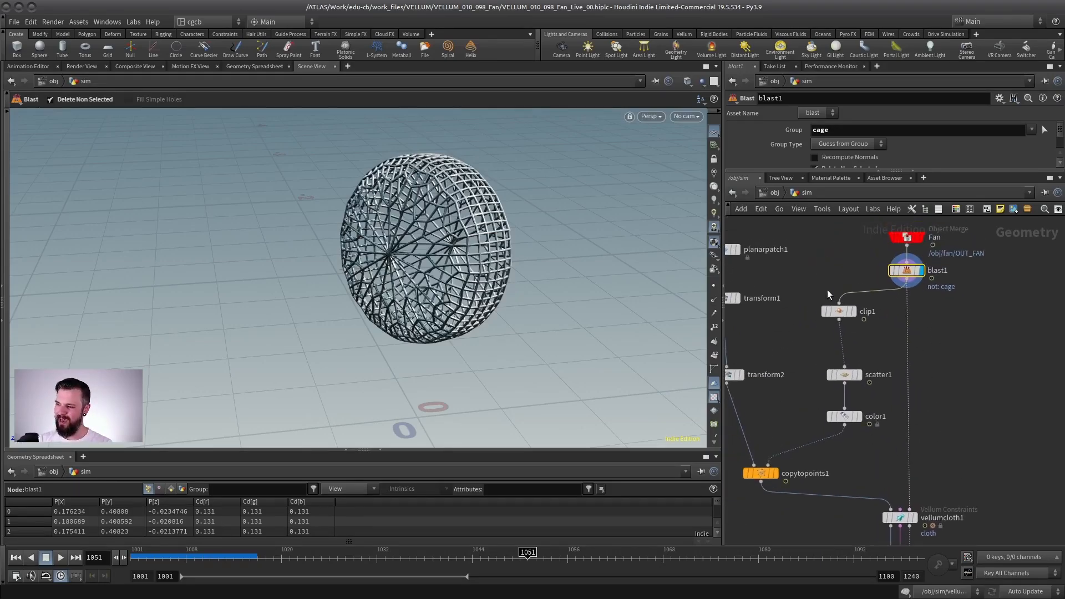
left_click_drag(846, 315, 847, 330)
key("Tab")
type("ti")
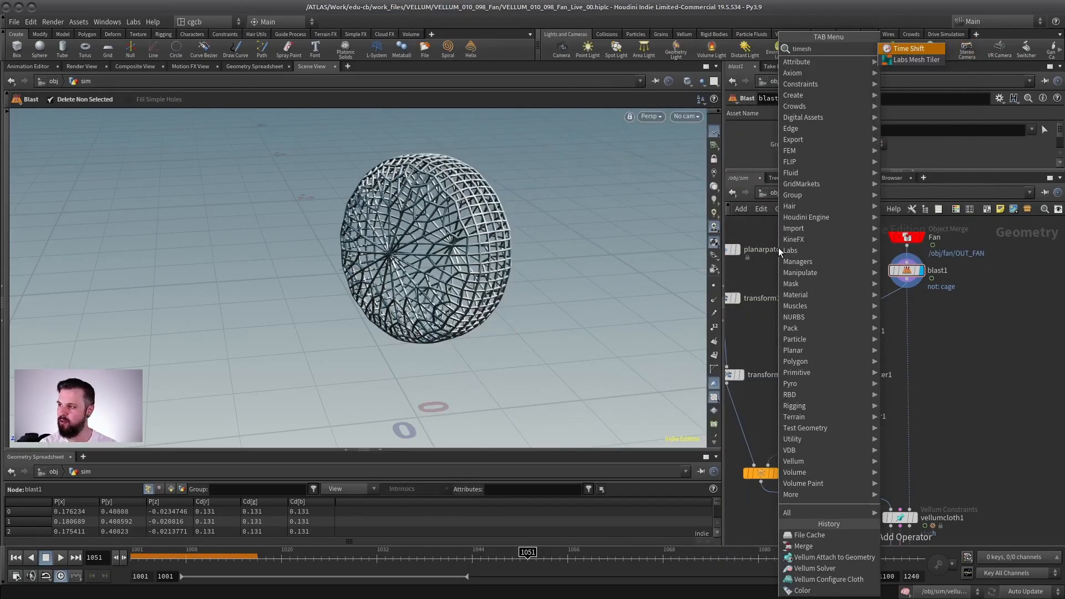
key("Escape")
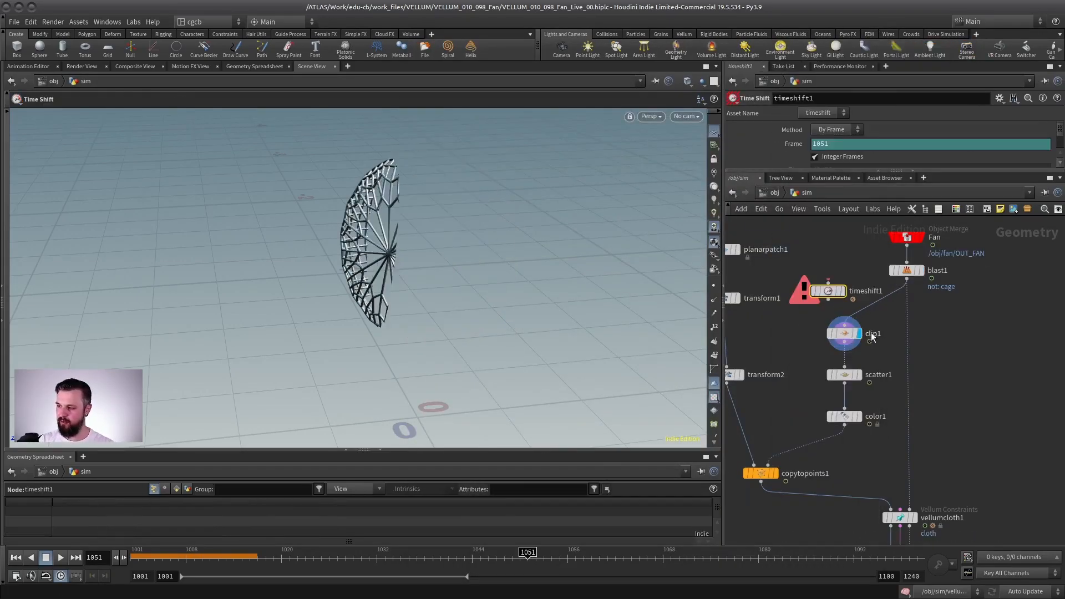
left_click_drag(838, 293, 850, 312)
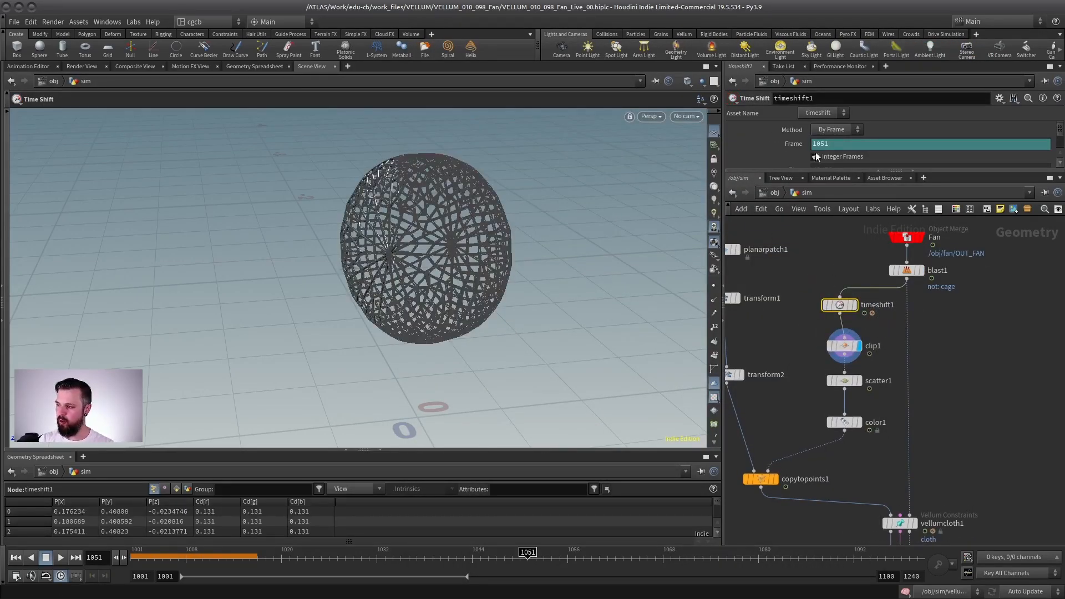
type("1001")
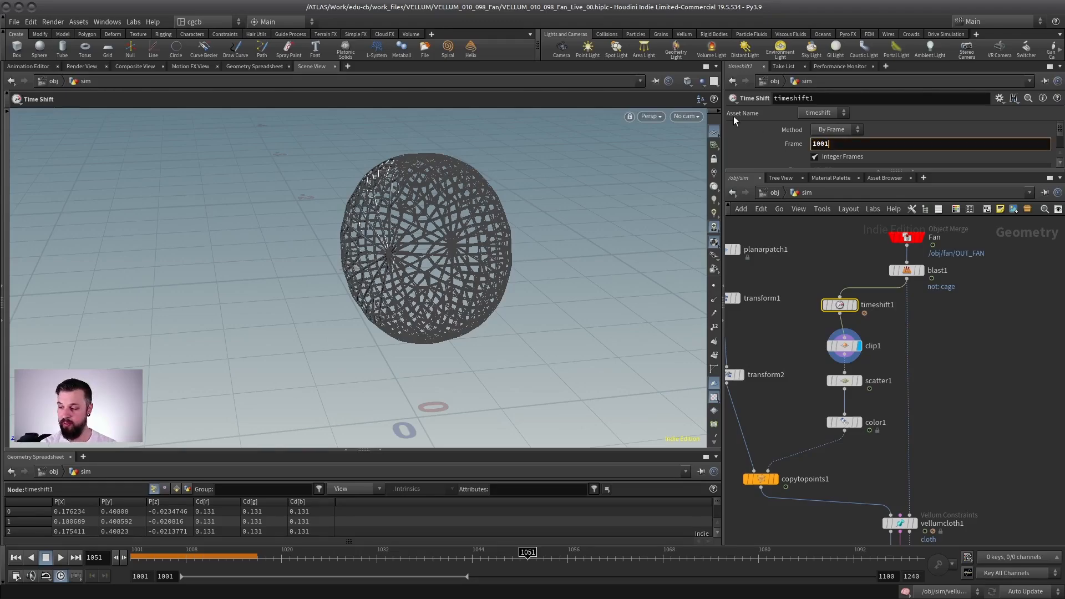
key("Return")
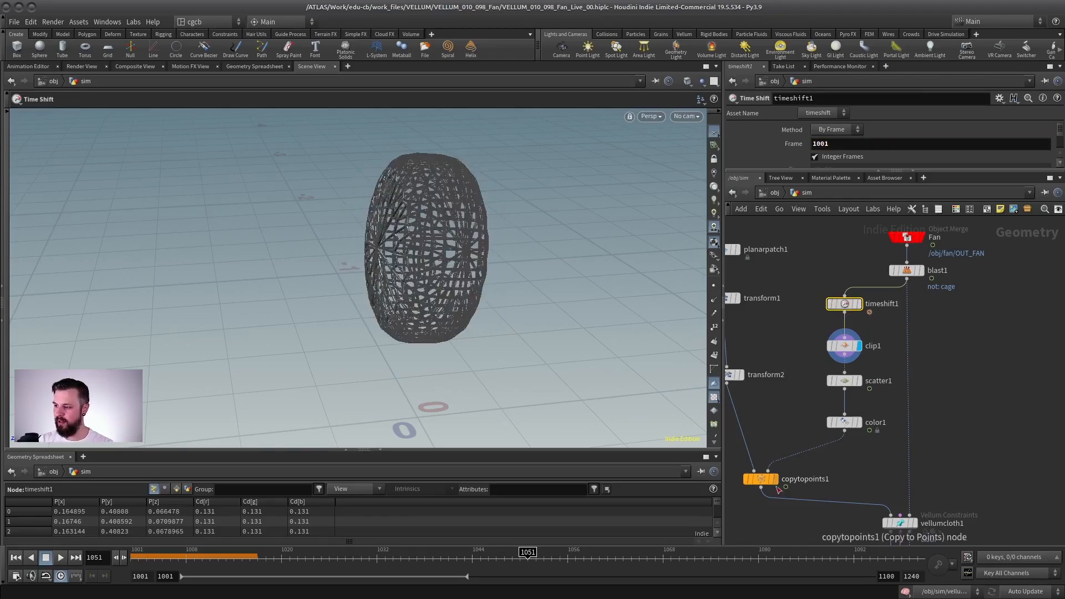
Step: Display copytopoints1 to check the strips scattered on the time-shifted cage, and return to frame 1001
left_click(777, 478)
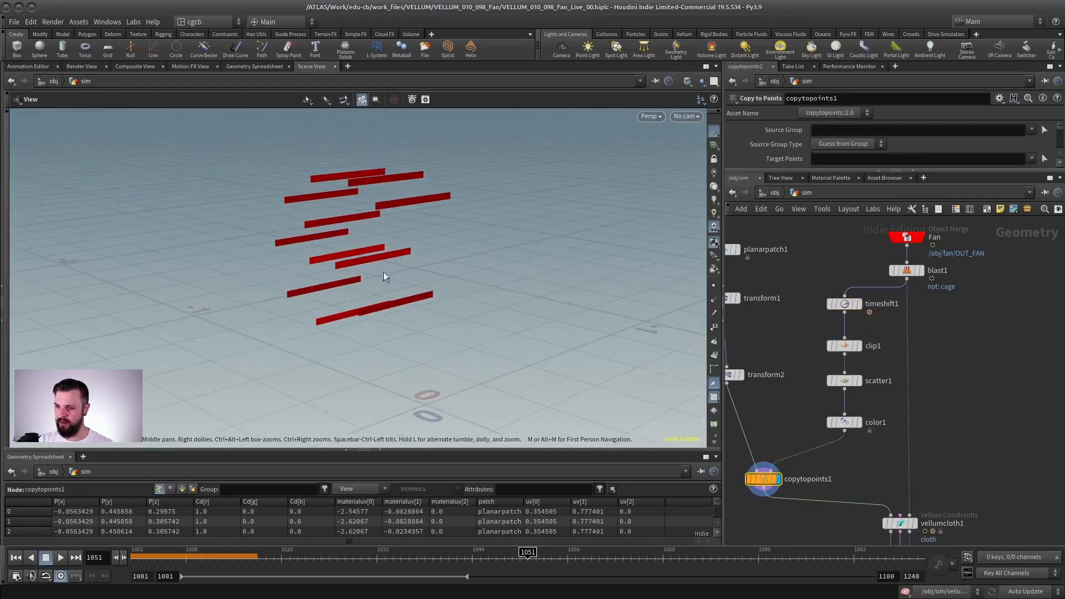
key("Return")
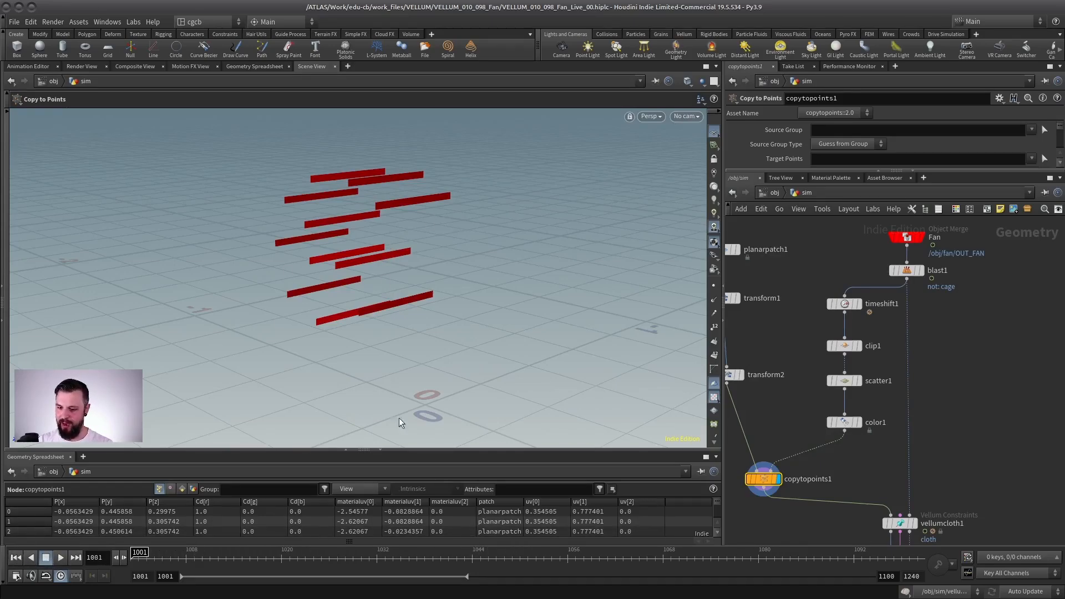
scroll(916, 414, "down", 4)
scroll(887, 421, "up", 3)
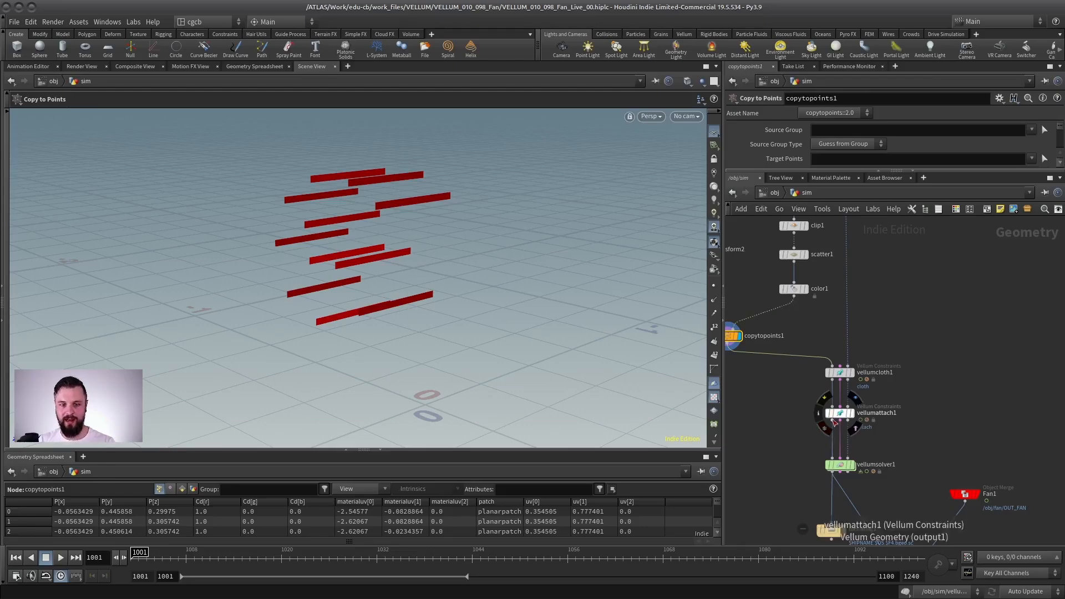
Step: Display vellumsolver1 and play the simulation from frame 1001 with the full cage as collider, stopping at frame 1051
left_click(840, 465)
middle_click_drag(876, 334, 867, 387)
middle_click_drag(842, 286, 855, 338)
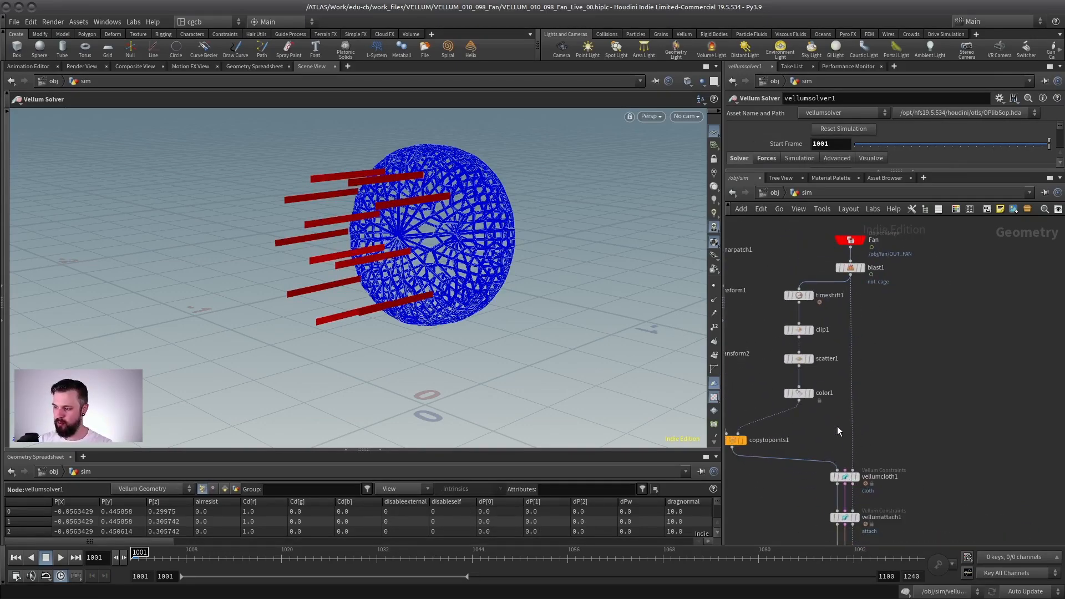
middle_click_drag(838, 426, 829, 367)
left_click_drag(340, 270, 300, 304, "alt")
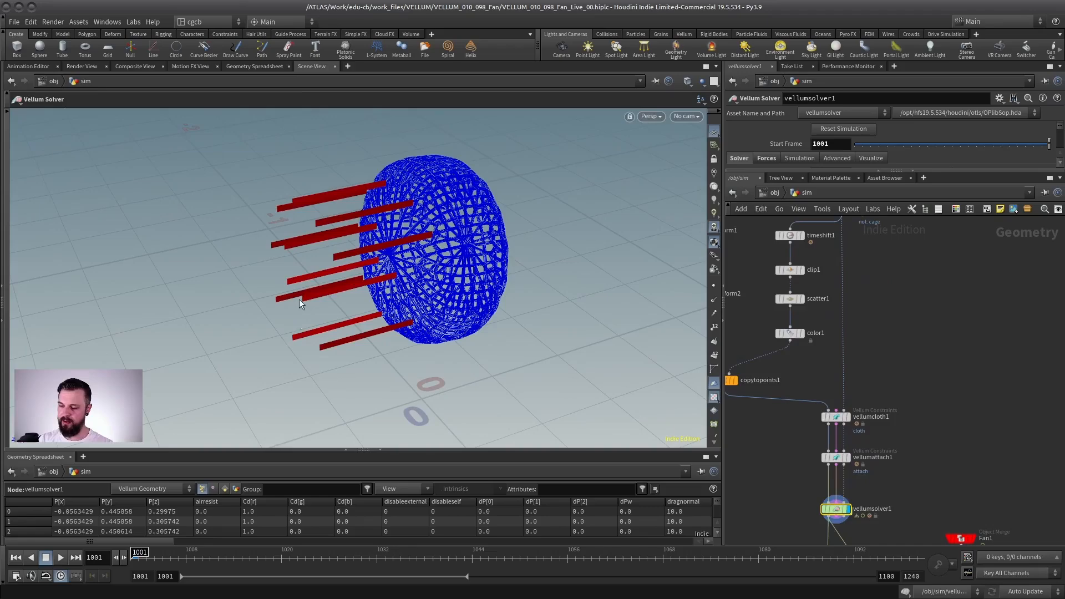
left_click(61, 558)
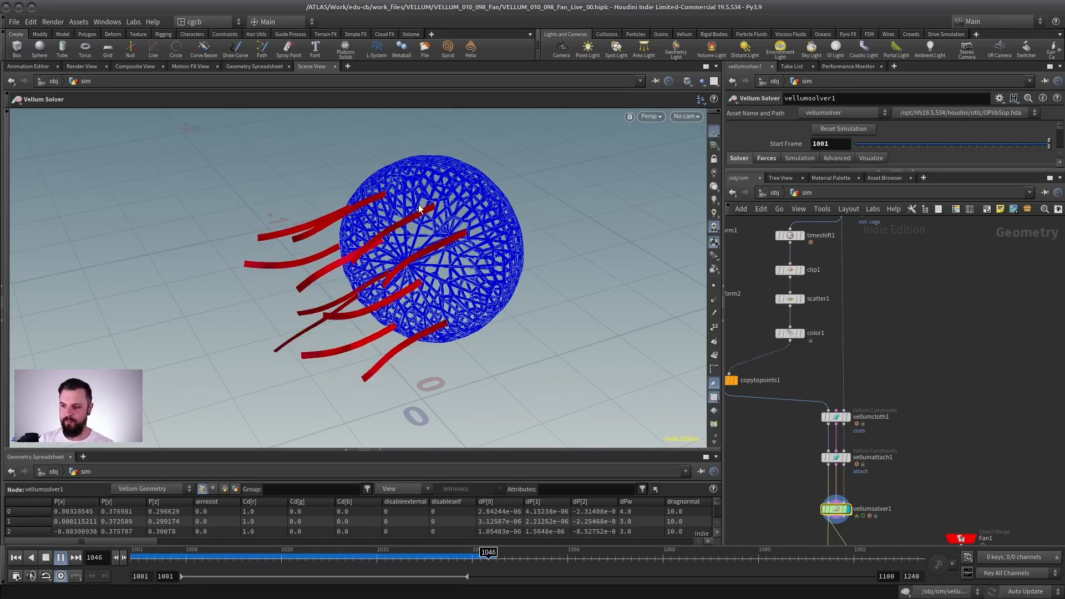
left_click(46, 560)
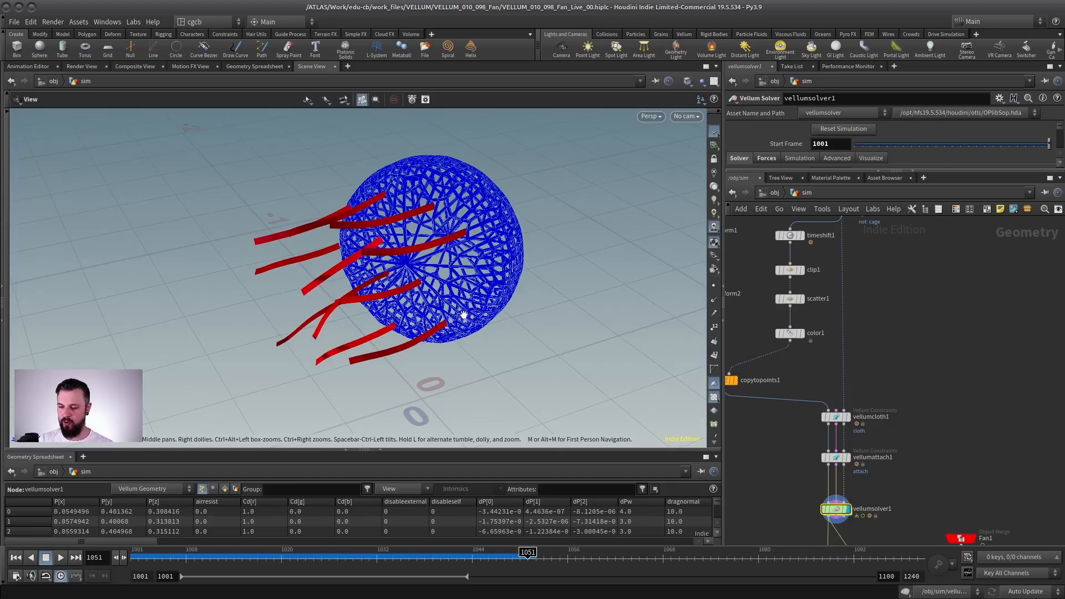
Step: View the strips and cage from above and replay the simulation from frame 1001
right_click_drag(464, 315, 405, 245, "alt")
left_click_drag(405, 245, 346, 369)
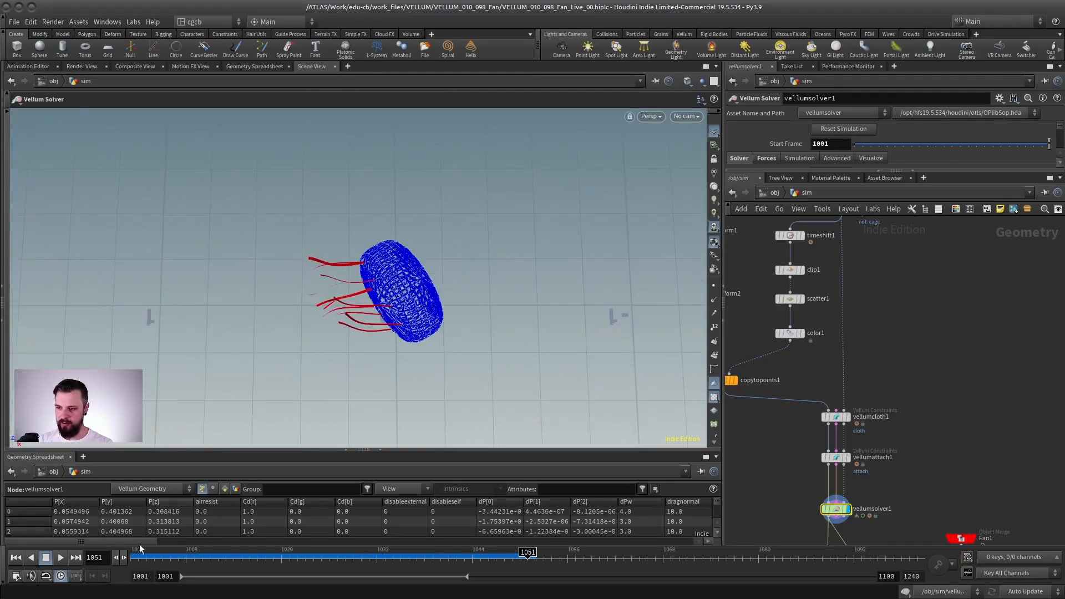
left_click(16, 558)
left_click(60, 557)
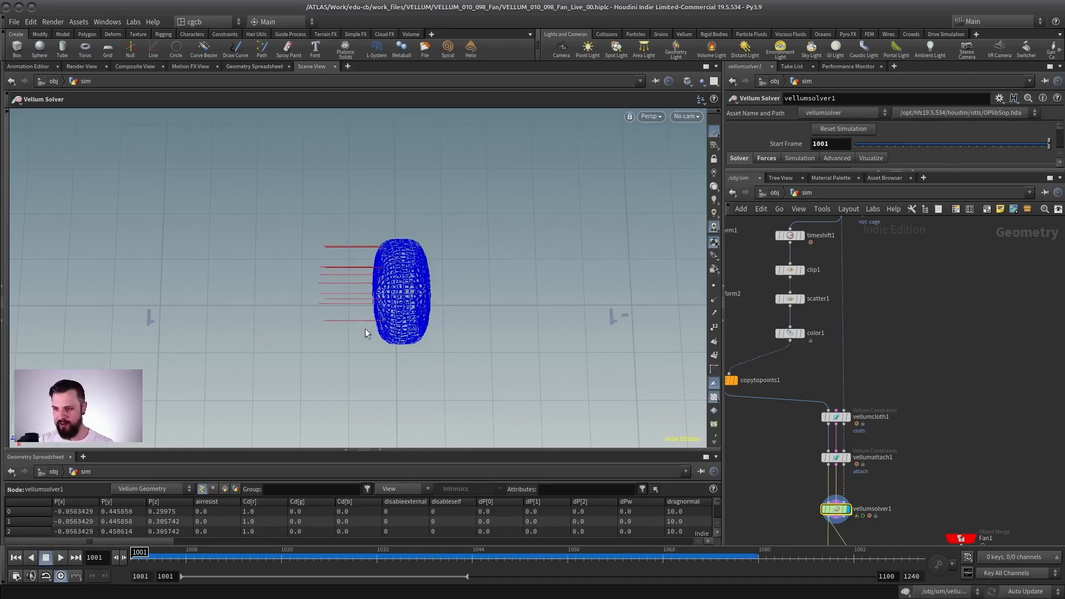
Step: Open vellumsolver1's forces network and add a POP Fan Cone node beside popwind1
middle_click_drag(878, 482, 908, 391)
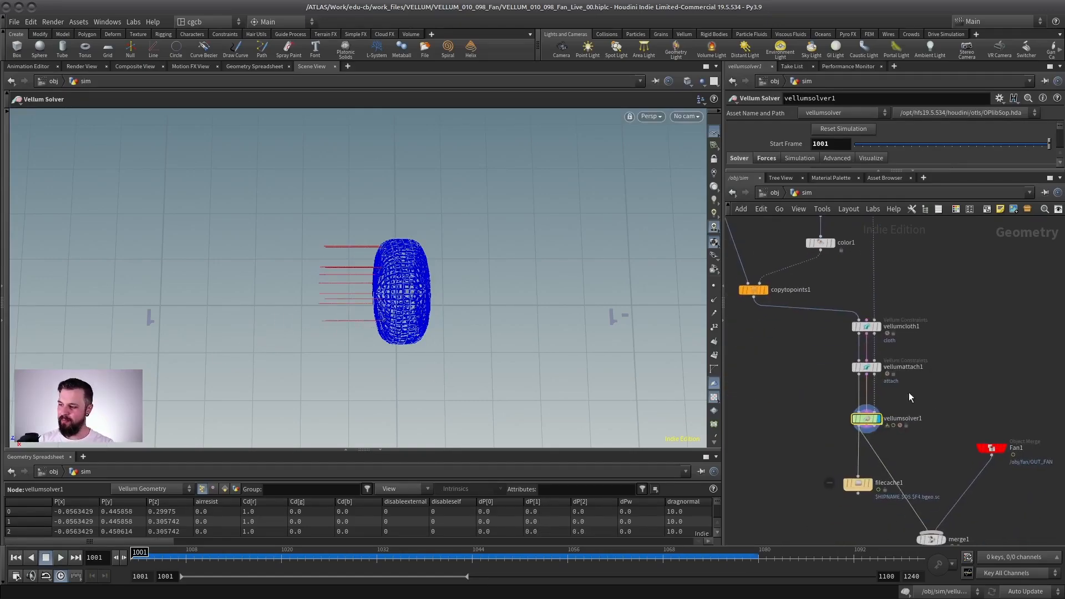
scroll(909, 402, "up", 4)
double_click(827, 430)
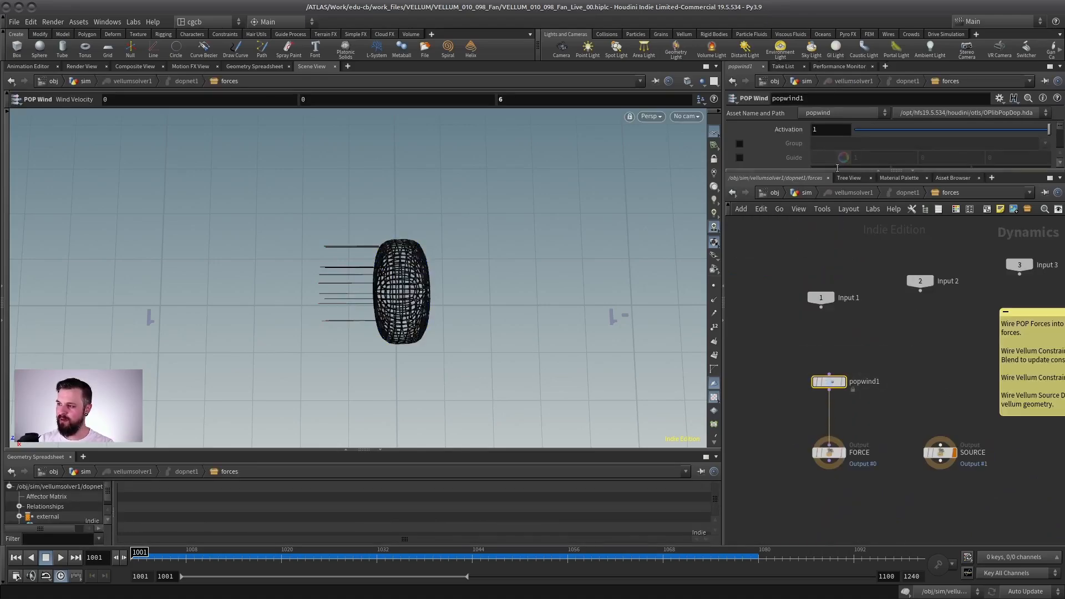
left_click_drag(820, 170, 820, 325)
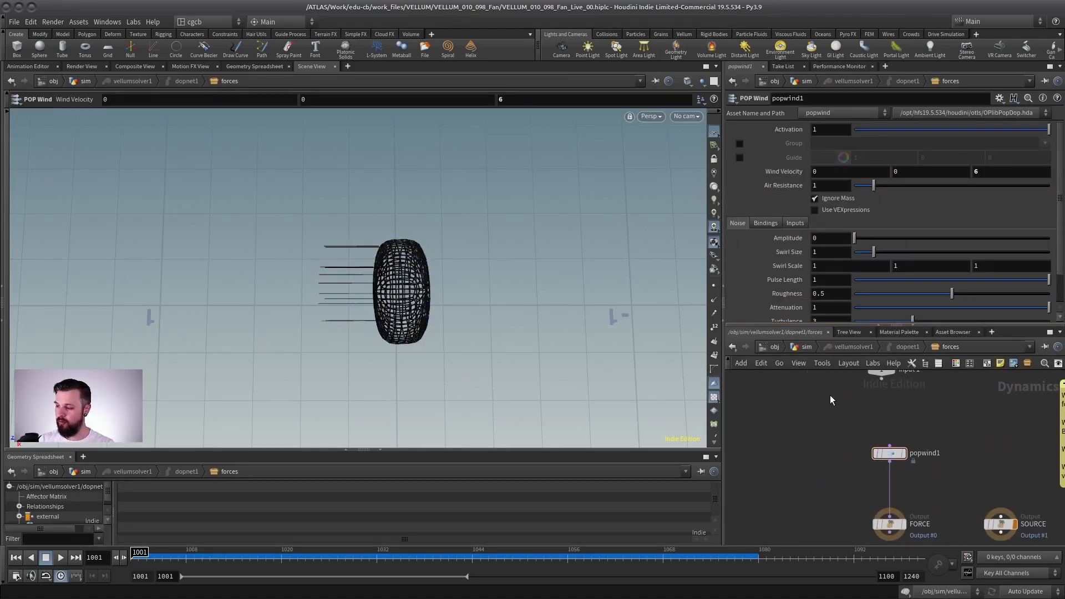
key("Tab")
type("pop f")
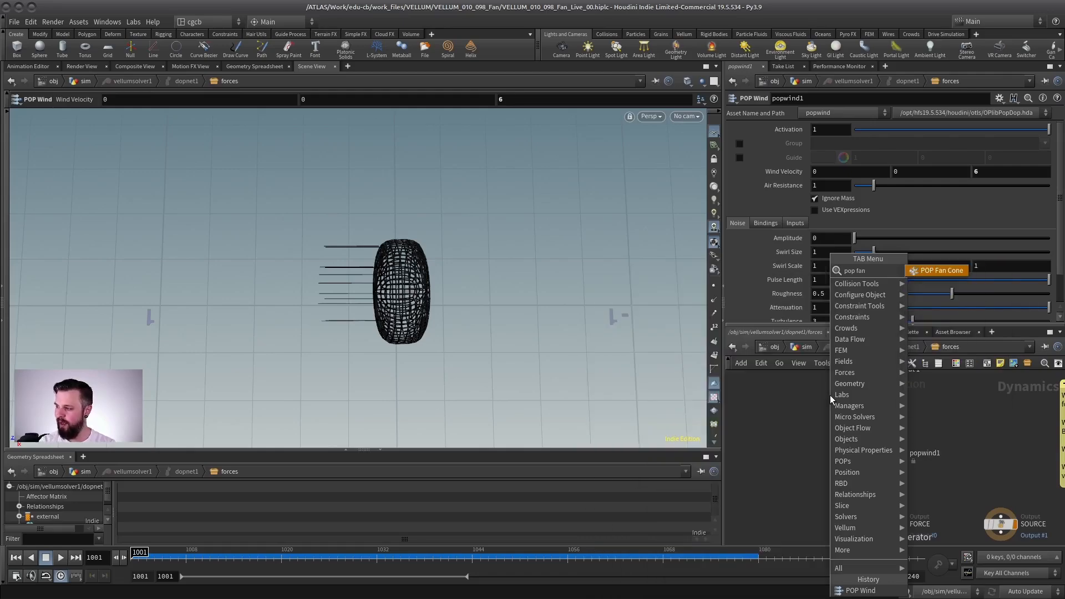
left_click(941, 337)
left_click(817, 431)
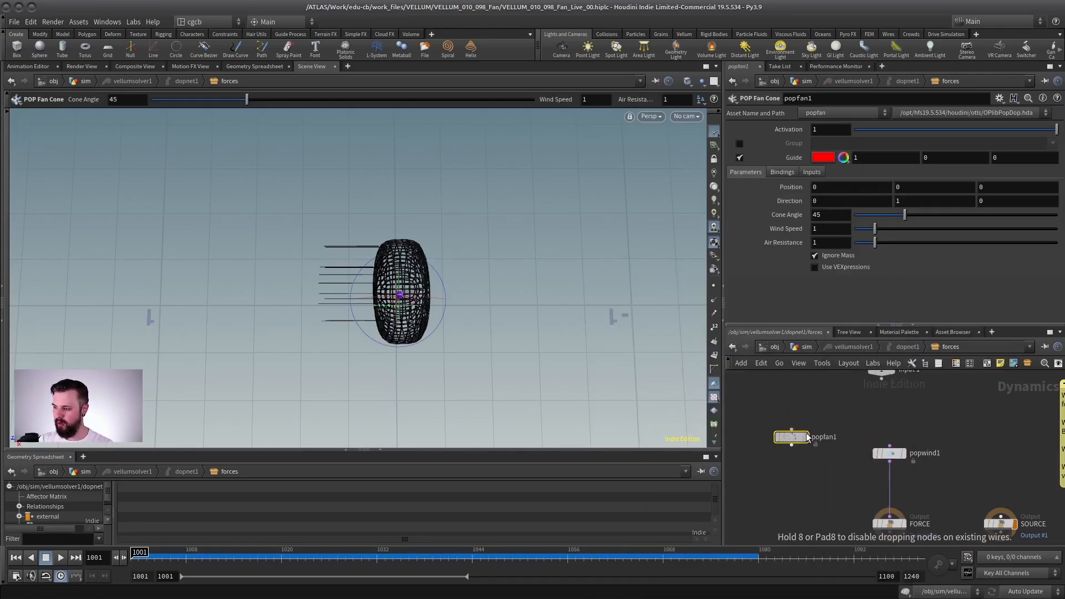
Step: Examine the POP Fan Cone's position, direction and cone angle parameters, and return to the sim network
scroll(817, 434, "up", 3)
scroll(758, 472, "down", 1)
mouse_move(794, 436)
left_mouse_down()
mouse_move(760, 479)
mouse_move(825, 413)
mouse_move(800, 421)
left_mouse_up()
left_click_drag(906, 384, 761, 458)
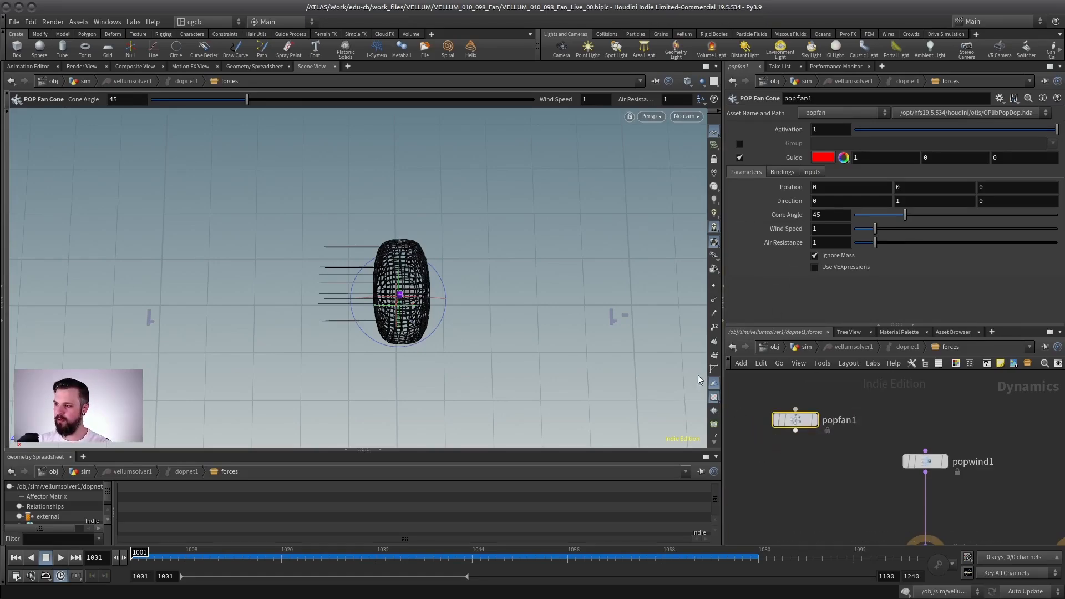
mouse_move(804, 427)
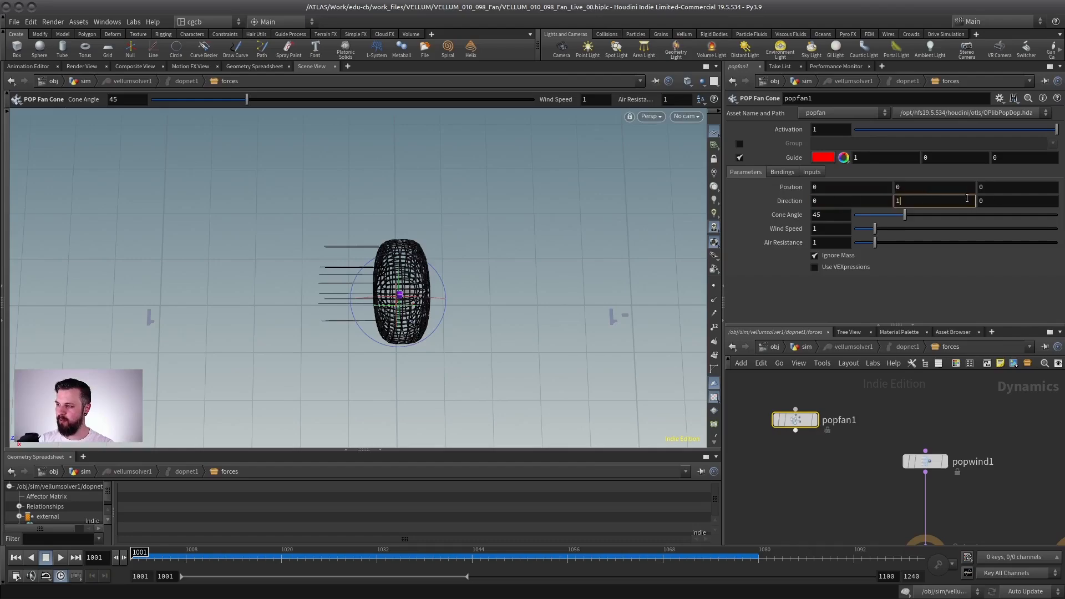
left_click(803, 347)
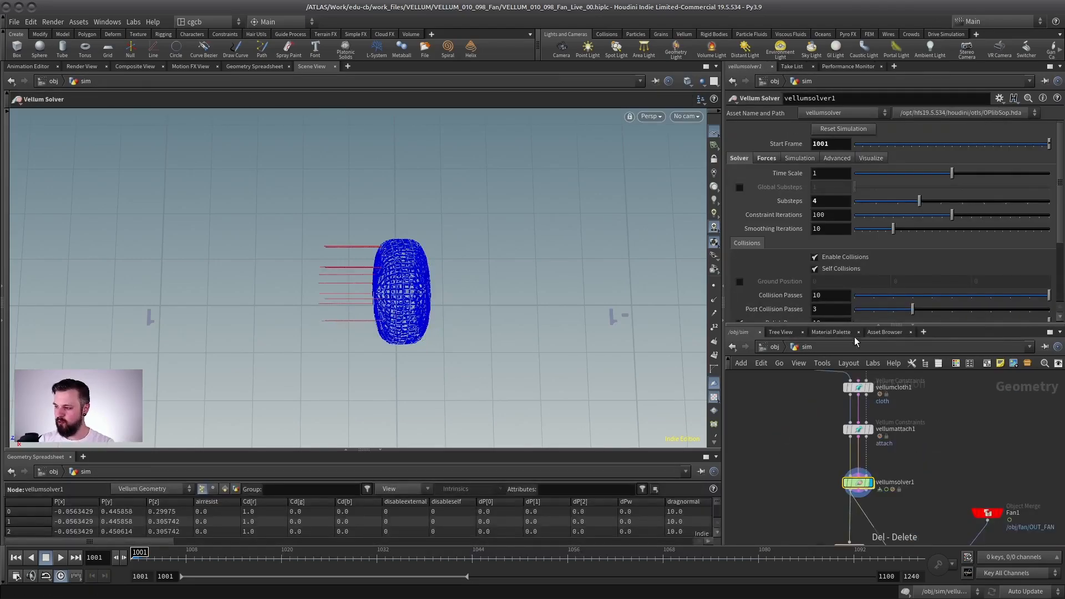
left_click_drag(852, 325, 849, 170)
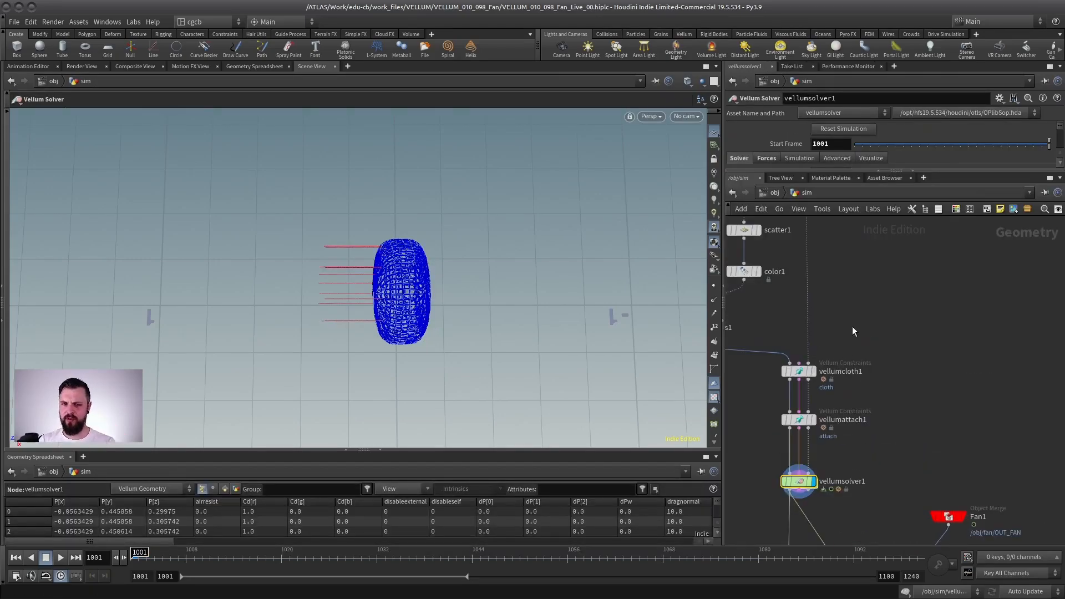
Step: Add a Line node beside vellumcloth1 and set its direction to 0, 0, 6
key("Tab")
type("line")
key("Return")
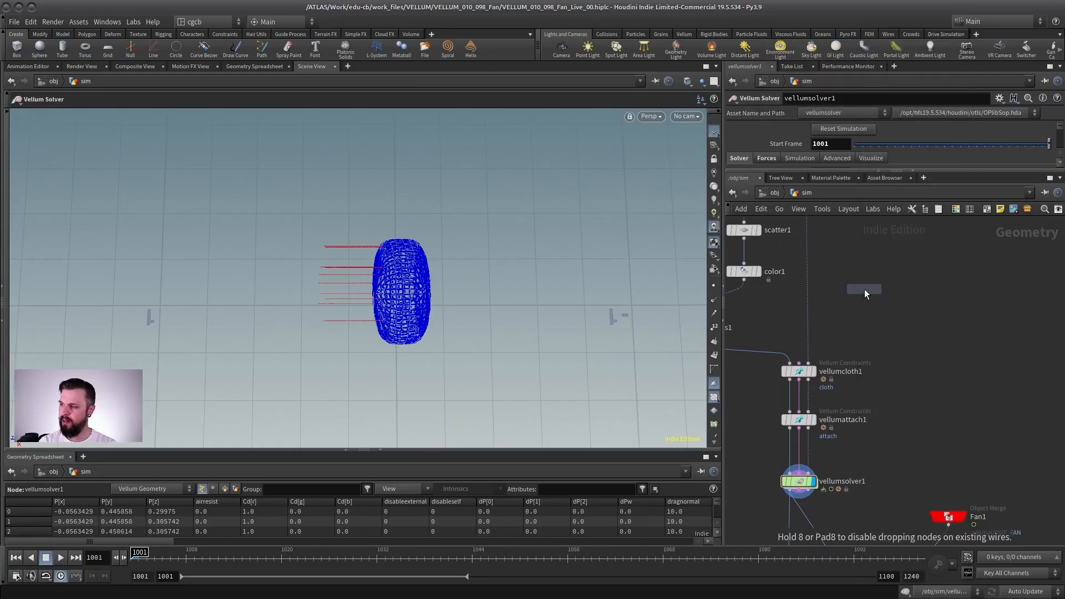
left_click(922, 349)
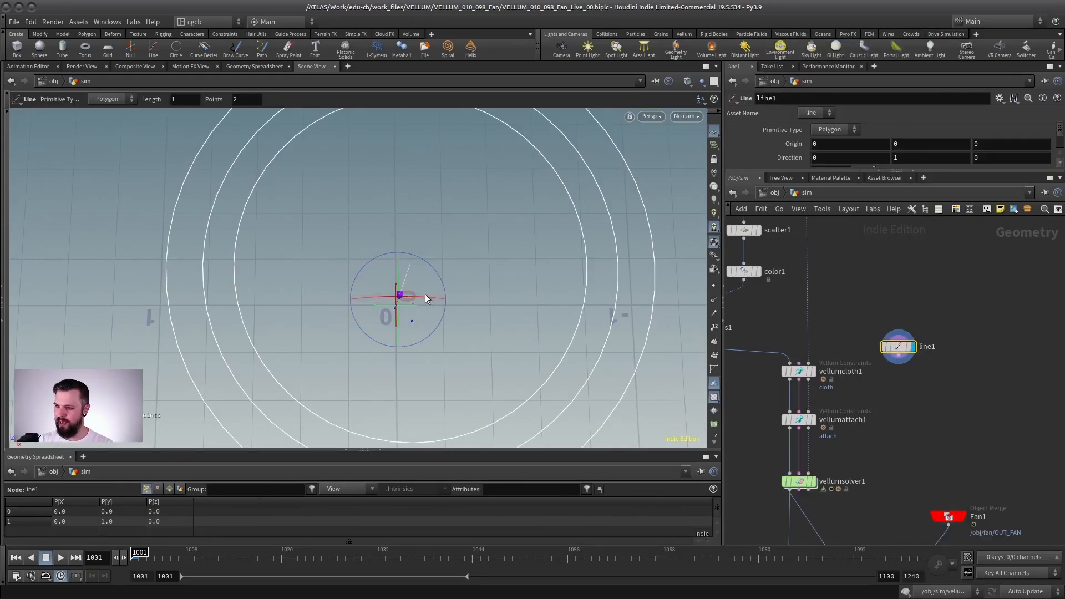
left_click_drag(424, 297, 318, 305)
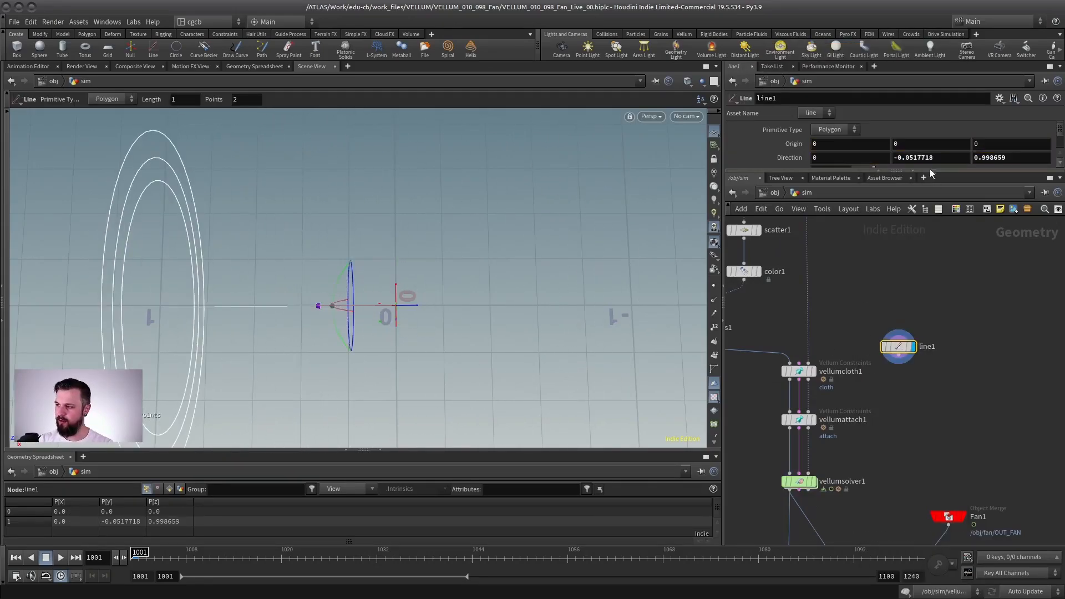
type("0")
key("Tab")
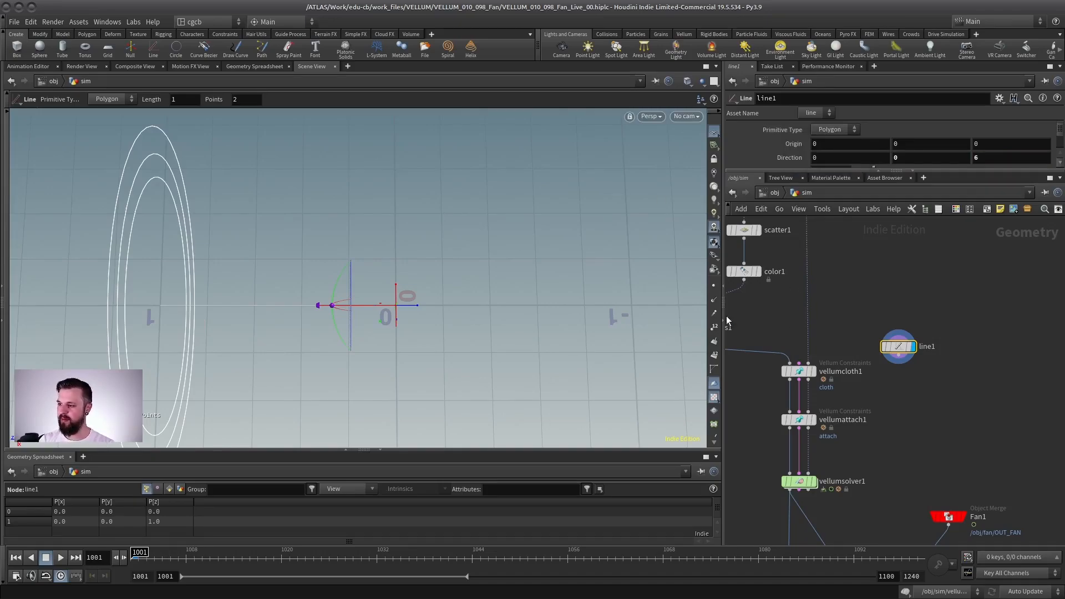
Step: Template blast1's cage so it shows as a reference in the viewport
middle_click_drag(835, 321, 845, 531)
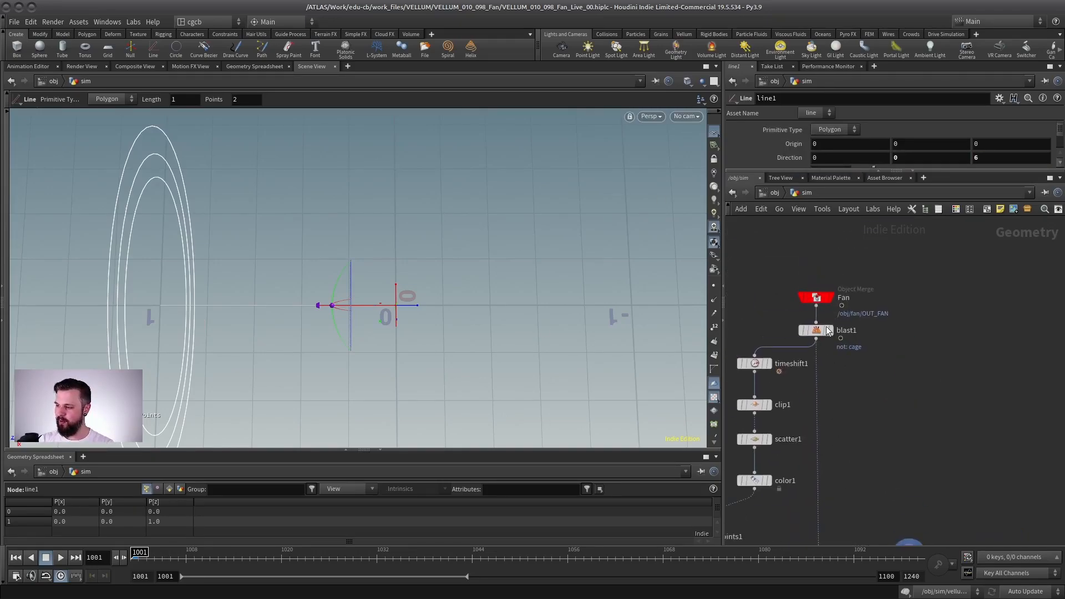
left_click(827, 331)
middle_click_drag(840, 334, 894, 333)
left_click_drag(372, 328, 388, 297, "alt")
Step: Jump from the Fan object merge to its source network, display merge3 and play the fan animation
left_click(870, 298)
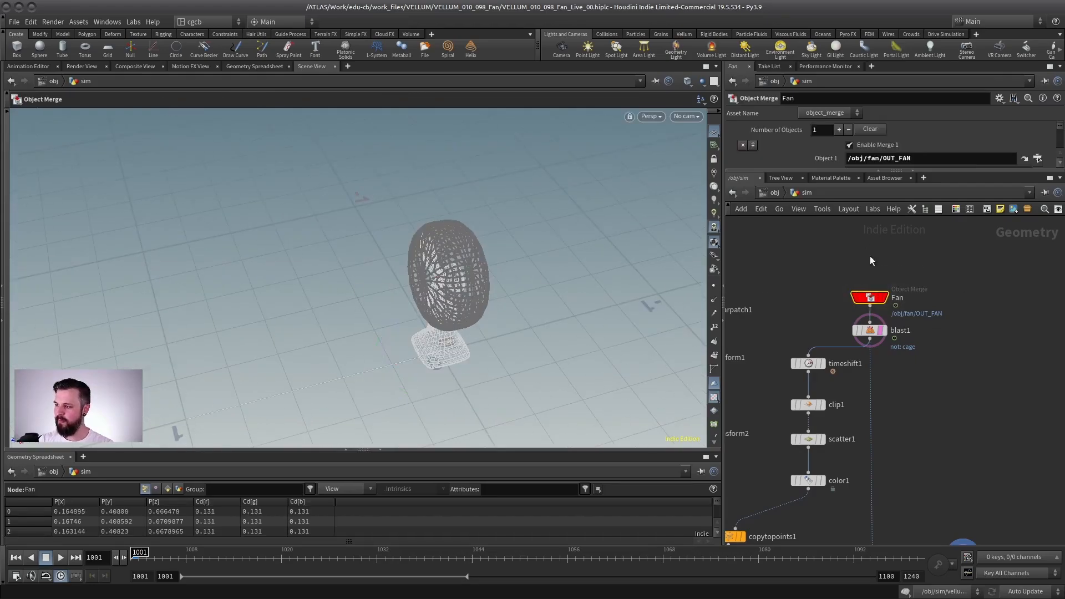
left_click_drag(1008, 168, 1010, 232)
left_click(1025, 159)
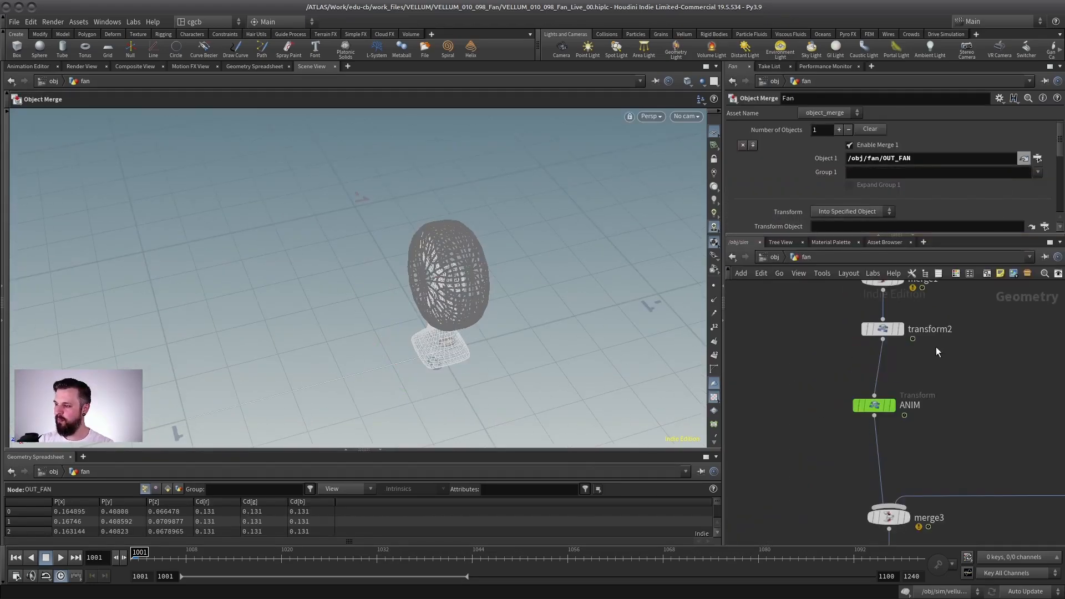
left_click_drag(881, 400, 895, 401)
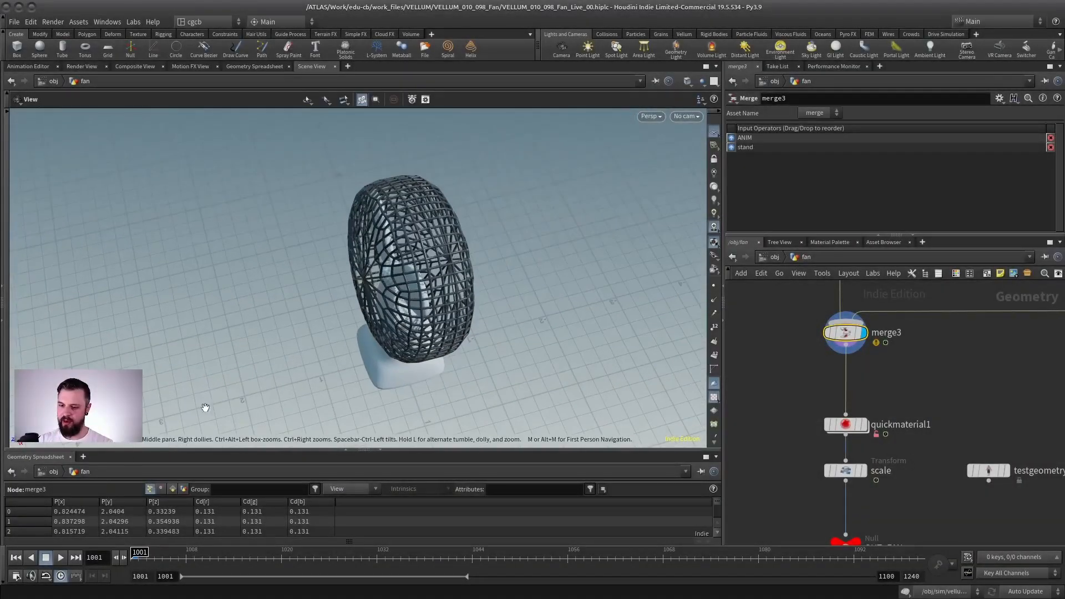
left_click(61, 557)
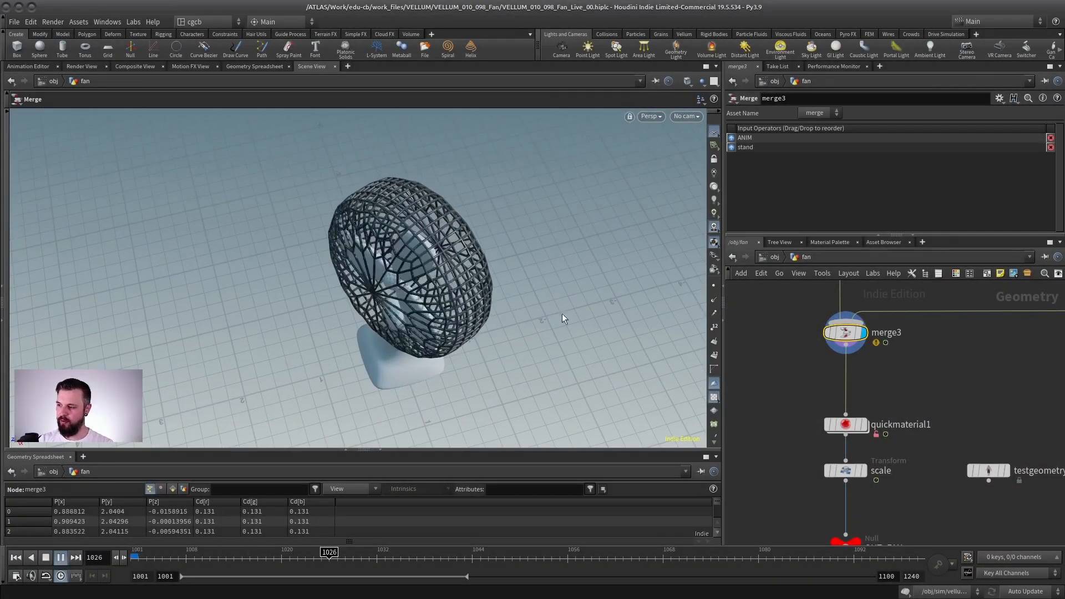
Step: Select the ANIM transform and examine the expression driving its Y rotation, including its frame offset, speed and amplitude terms
middle_click_drag(911, 302, 890, 468)
left_click(818, 389)
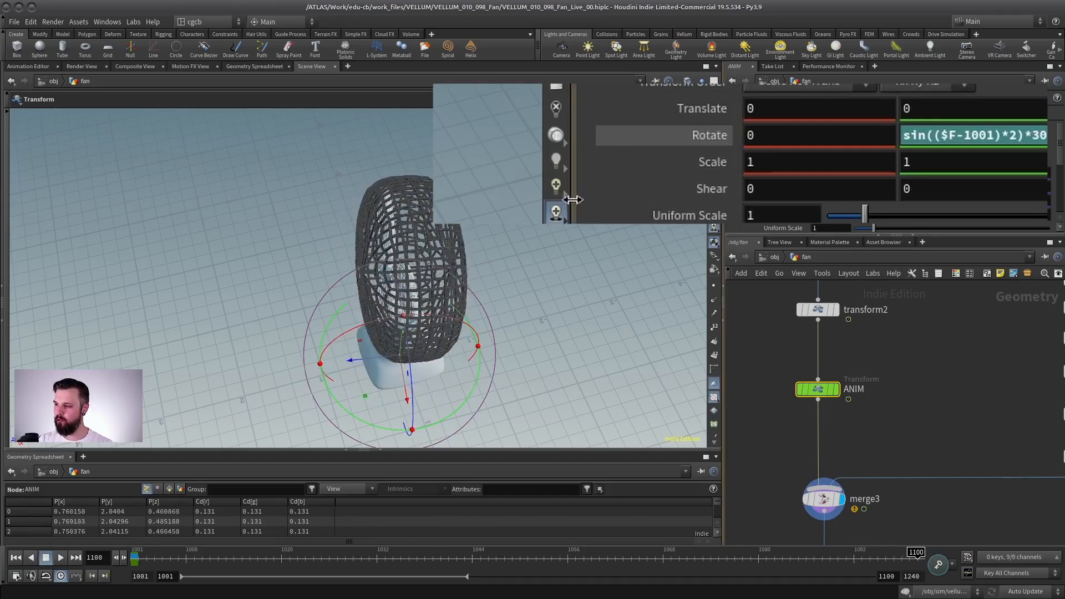
left_click_drag(724, 226, 616, 225)
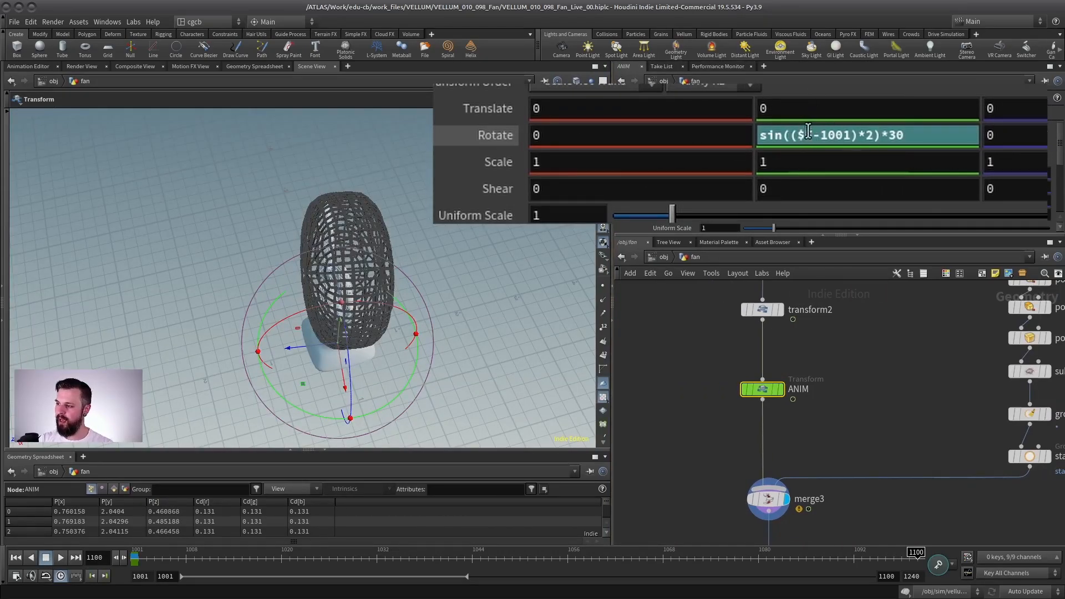
left_click(844, 136)
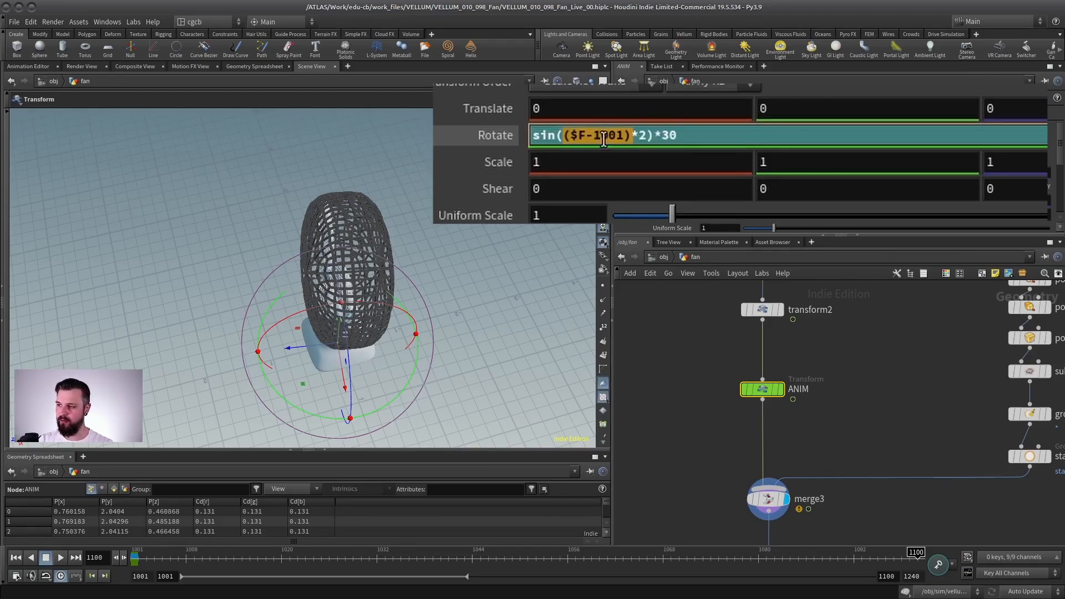
left_click(15, 558)
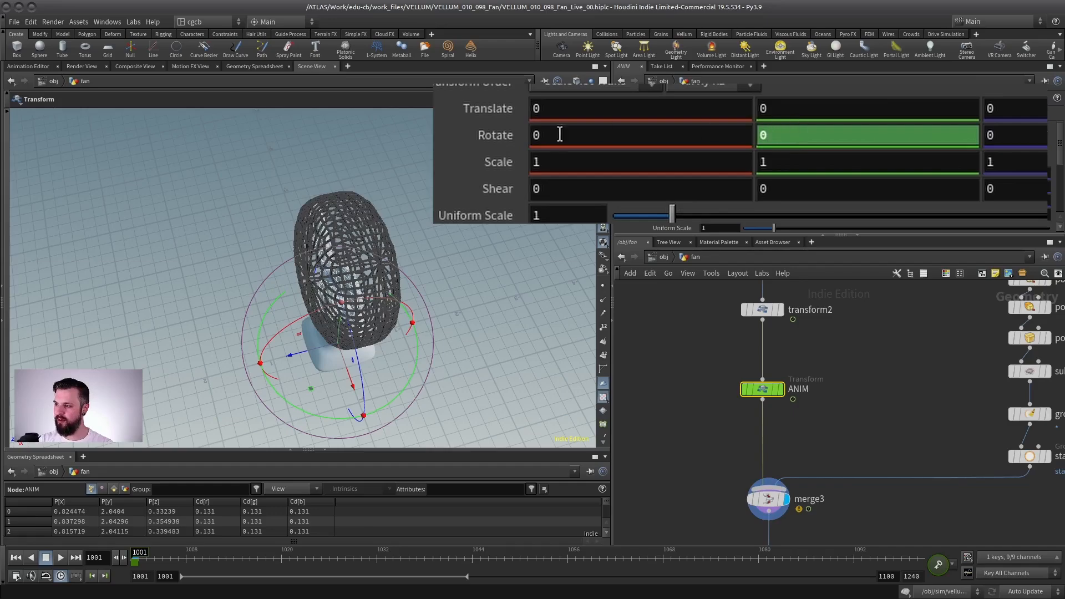
left_click(496, 137)
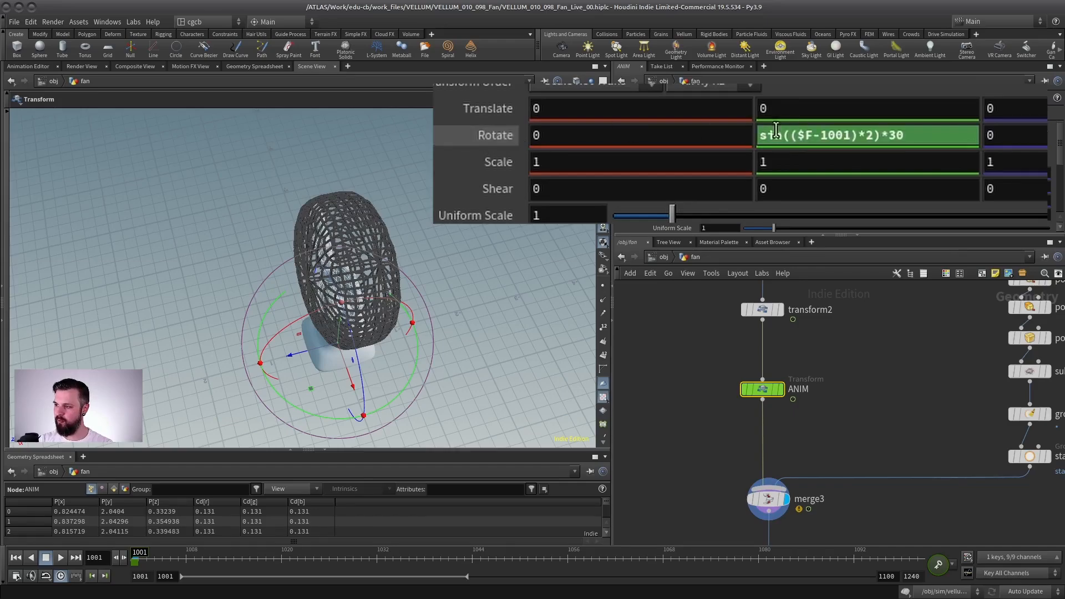
left_click(870, 136)
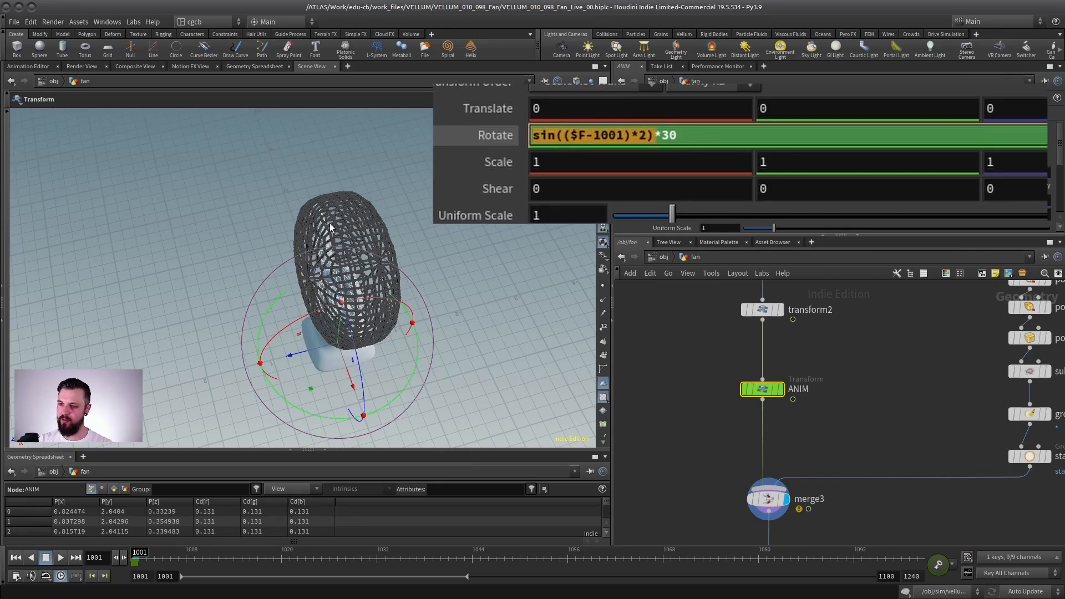
key("Return")
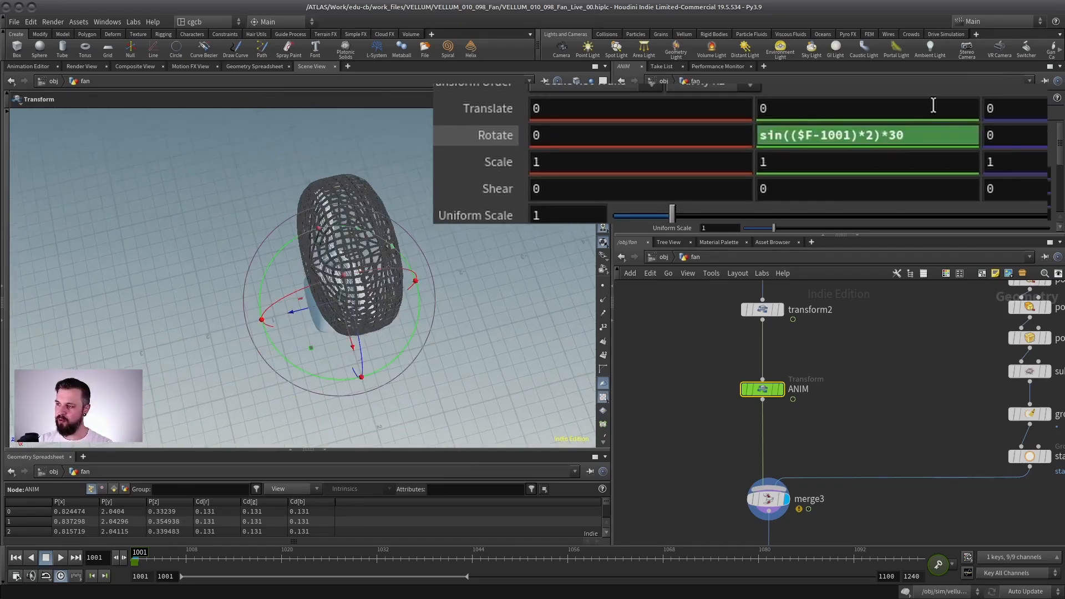
left_click_drag(857, 131, 681, 135)
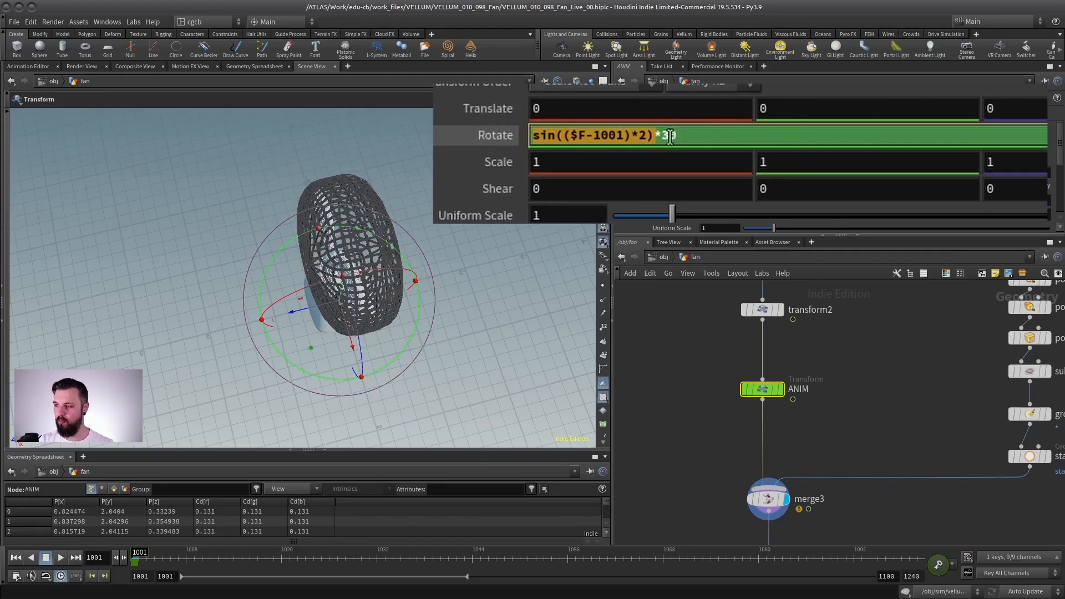
left_click_drag(688, 136, 664, 136)
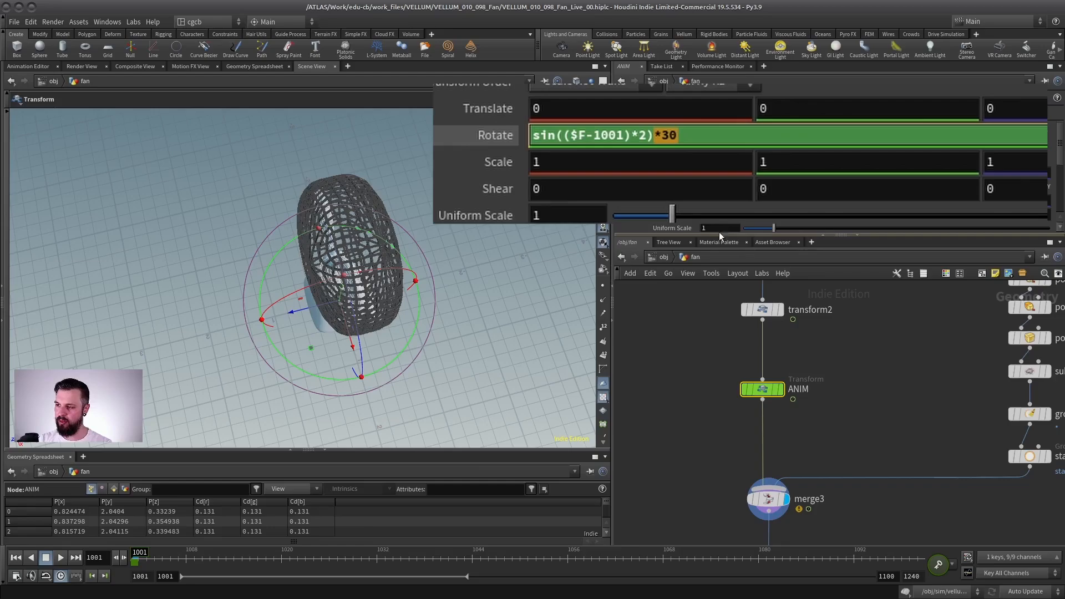
Step: Scrub and play the timeline to review the cage's oscillating rotation, stopping at frame 1009
left_click_drag(139, 554, 1022, 505)
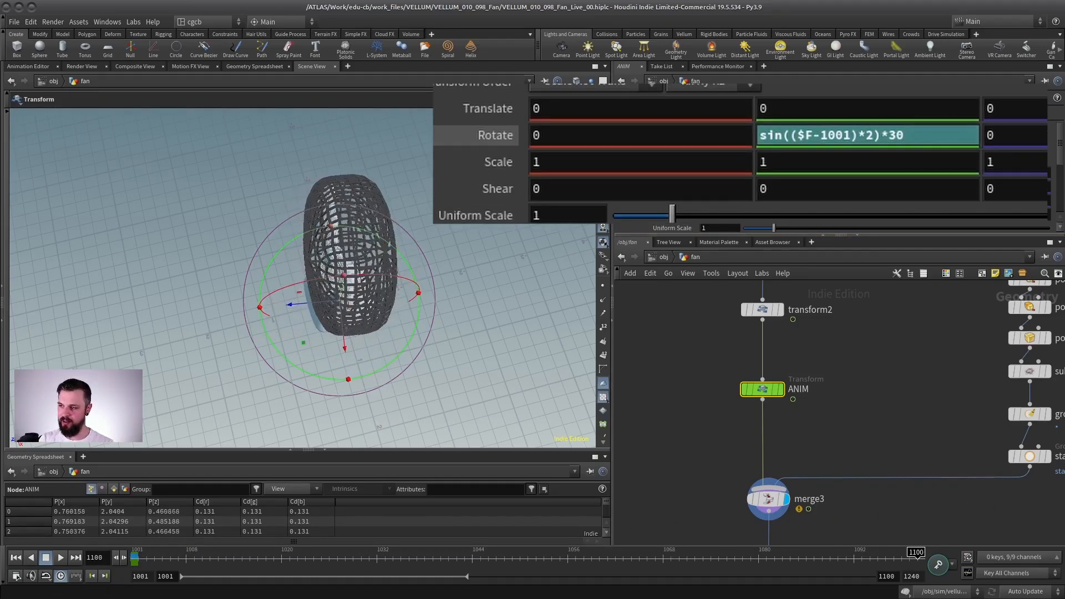
left_click(61, 558)
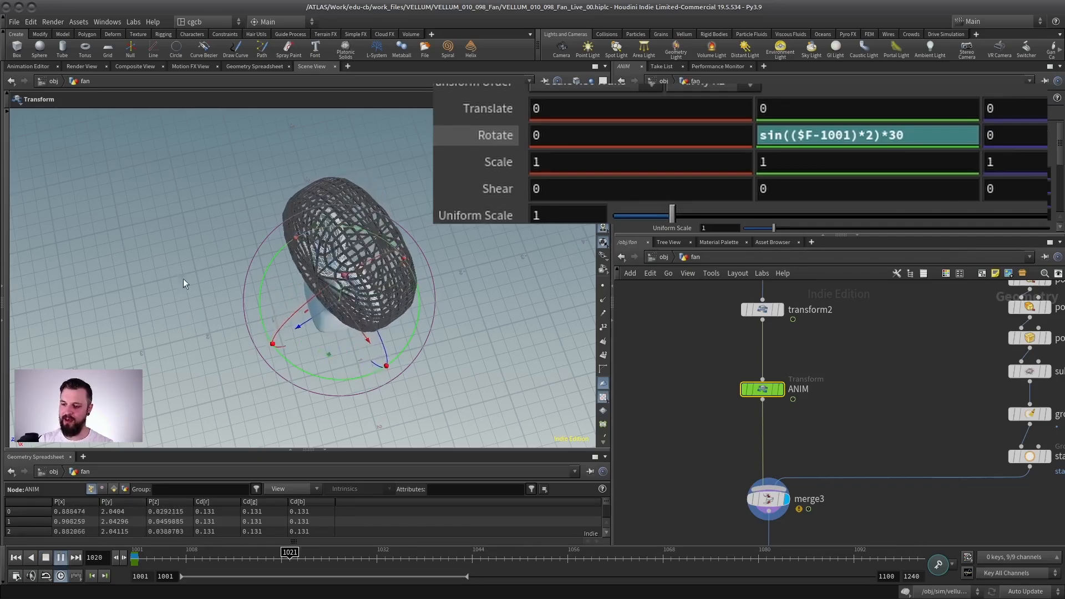
key("Escape")
key("Return")
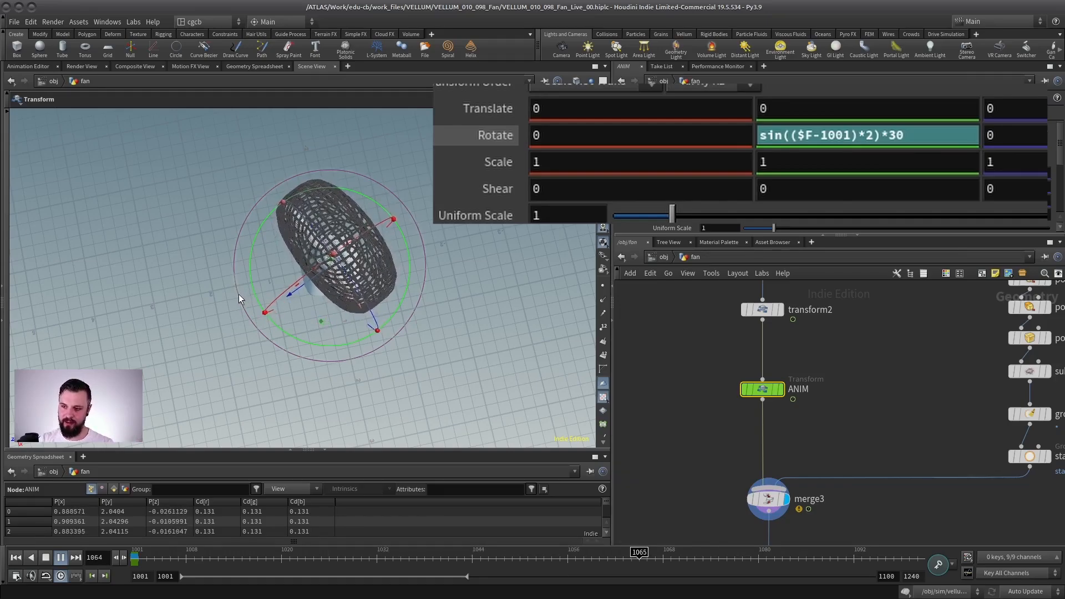
left_click(60, 557)
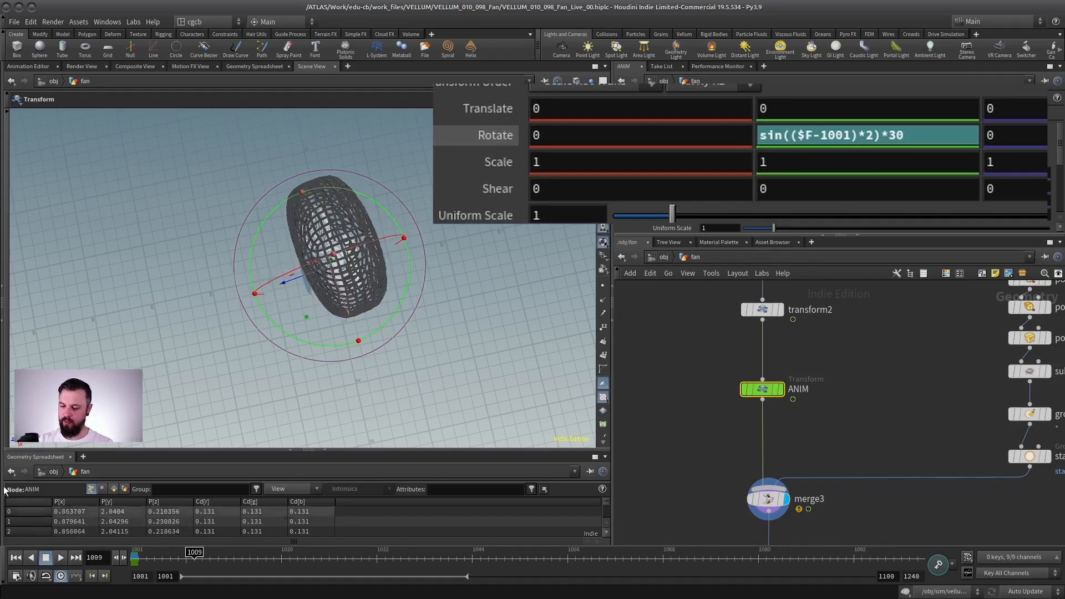
Step: Copy the ANIM transform's Y rotation expression and return to the sim network
left_click_drag(782, 135, 463, 134)
key("ctrl+c")
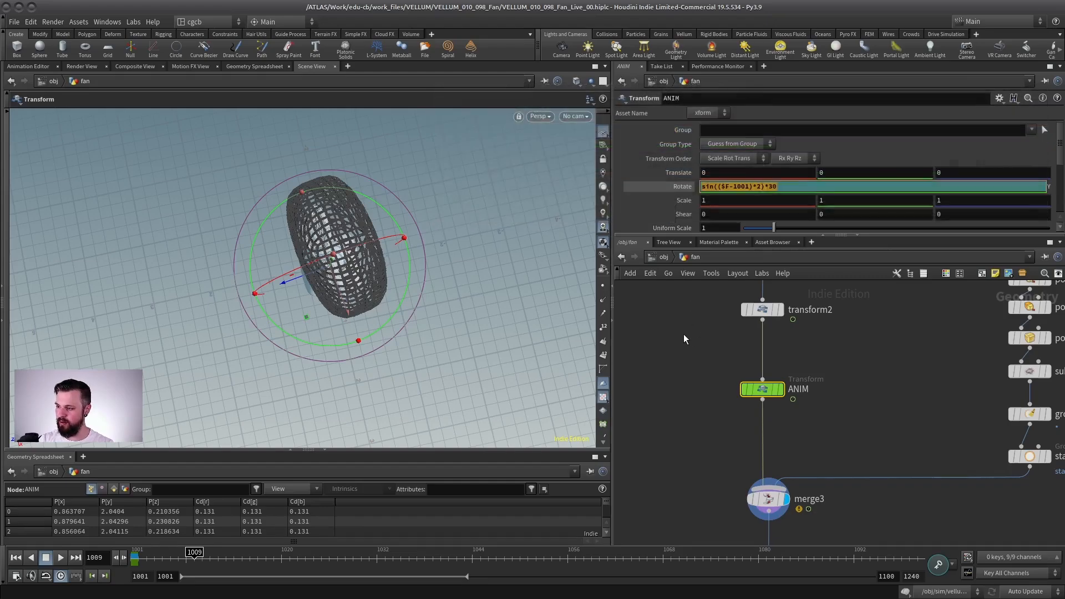
key("u")
double_click(798, 425)
middle_click_drag(881, 531, 751, 327)
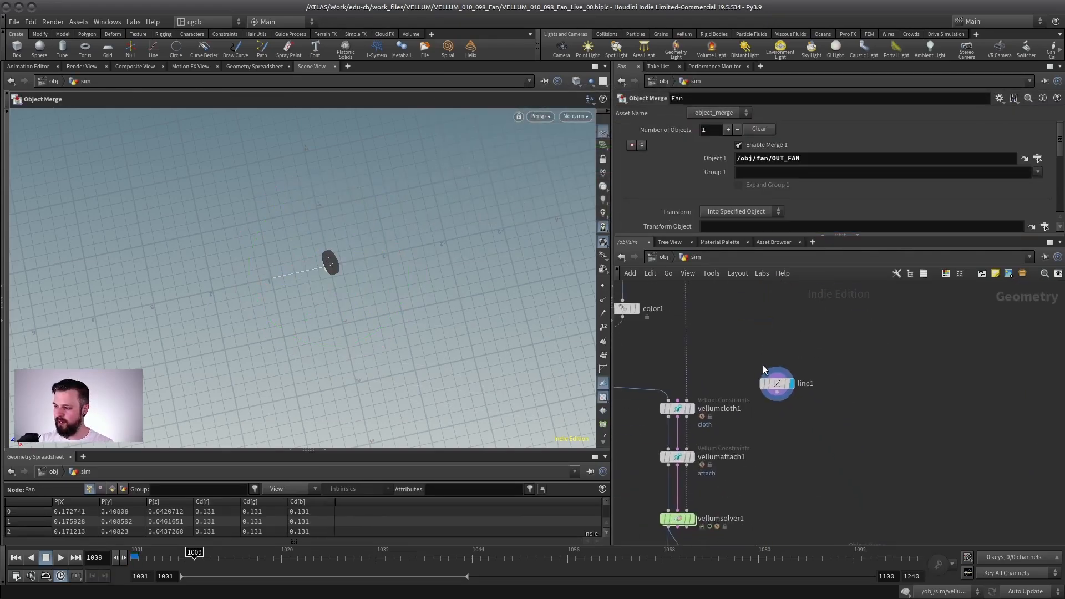
Step: Paste the copied expression sin(($F-1001)*2)*30 into line1's X direction
left_click(774, 382)
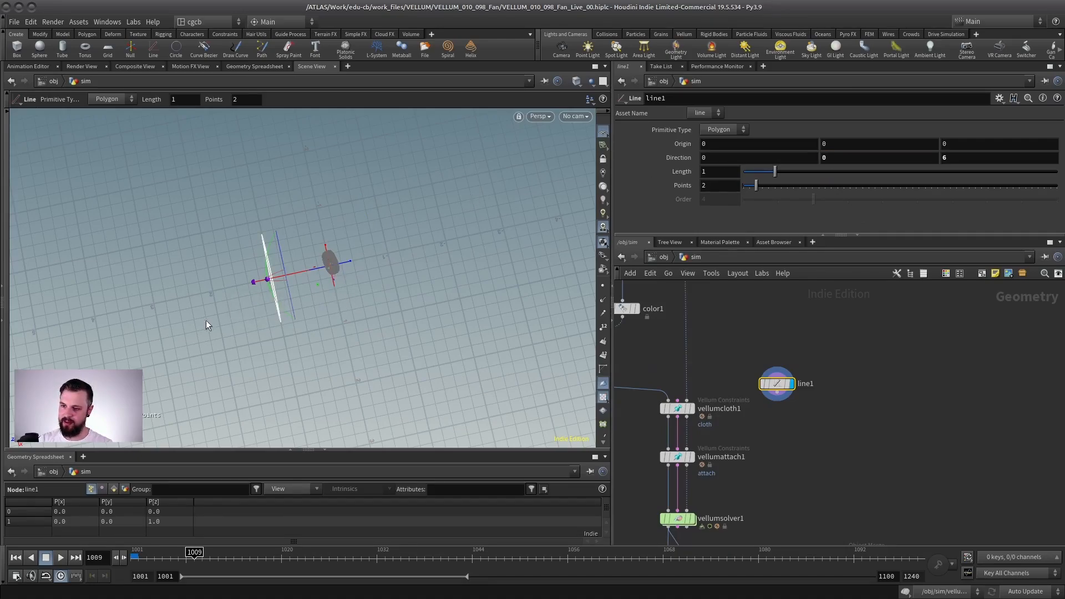
left_click_drag(206, 321, 322, 331, "alt")
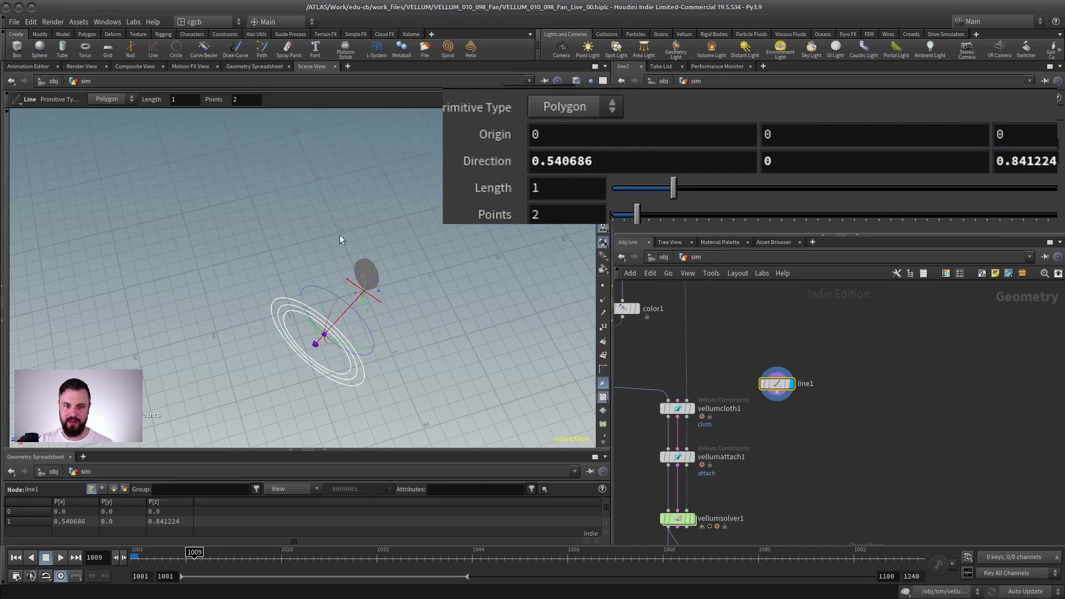
left_click(650, 157)
key("ctrl+v")
left_click(640, 135)
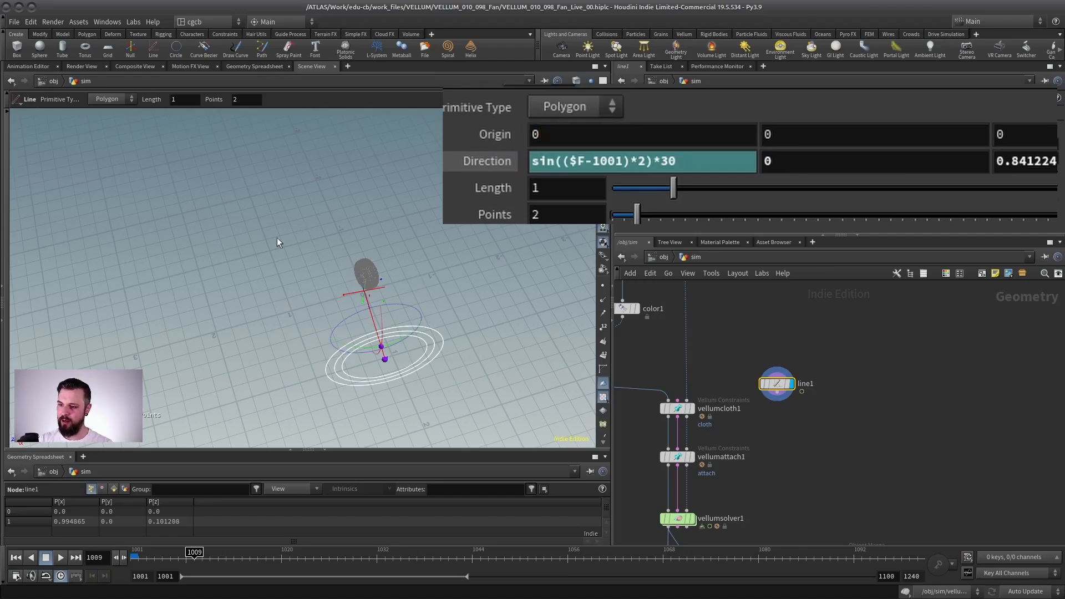
left_click_drag(278, 239, 294, 298, "alt")
key("Return")
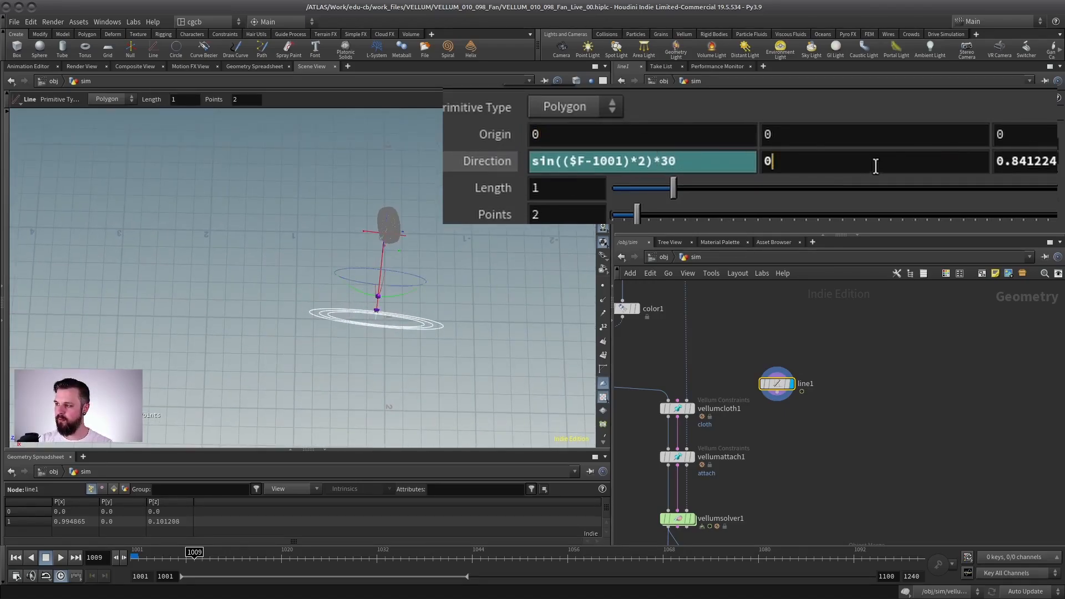
Step: Set line1's Z direction to 6
left_click(498, 170)
double_click(1013, 160)
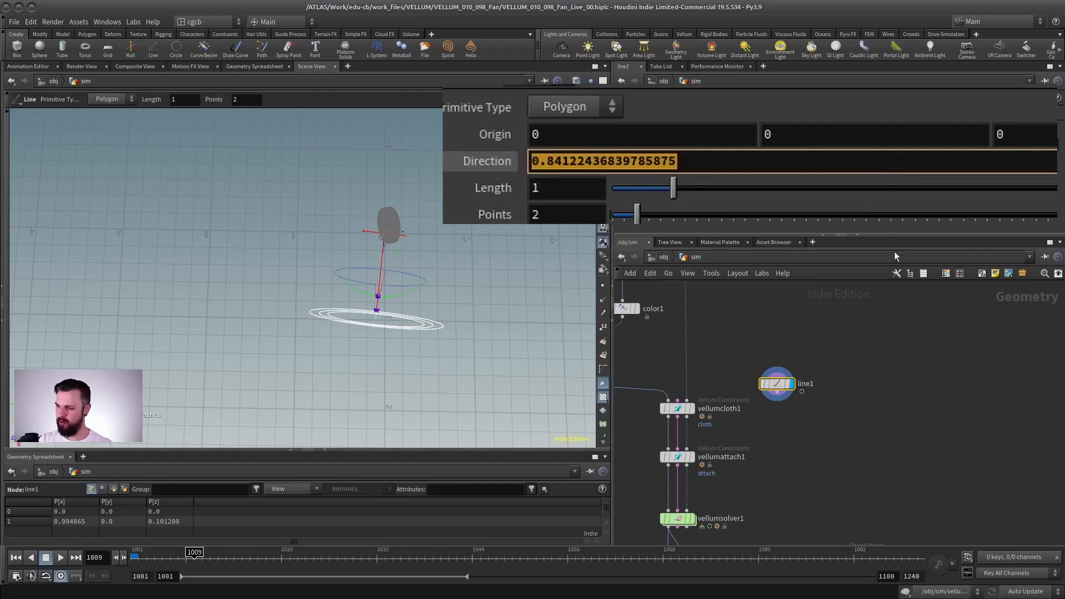
type("6")
key("Return")
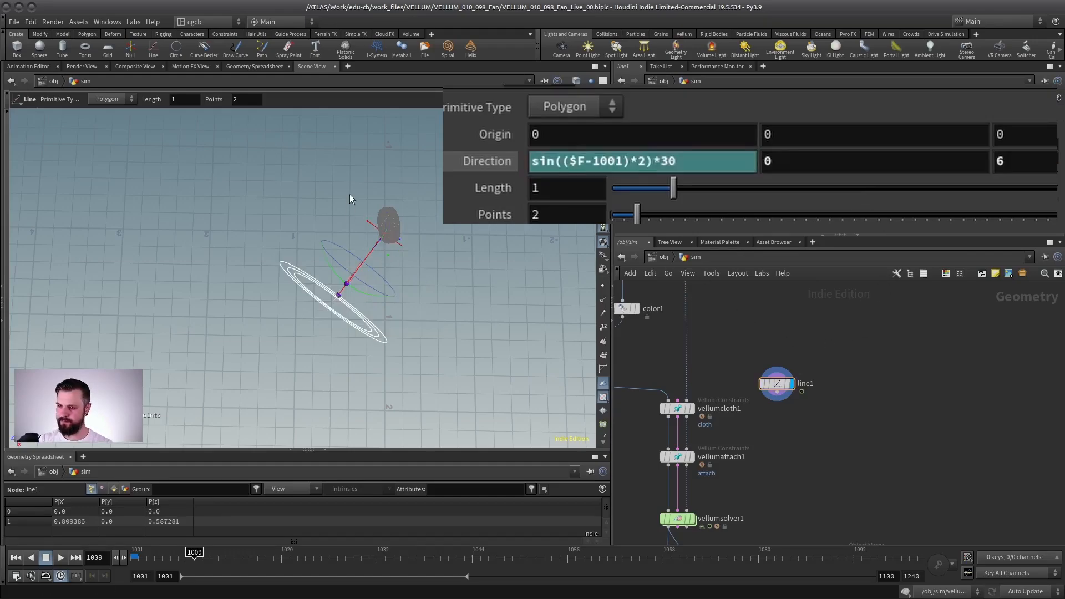
Step: Scrub to frame 1050 to compare the line's swing with the cage's rotation
left_click_drag(350, 198, 465, 267)
middle_click_drag(705, 330, 699, 490)
right_click_drag(354, 266, 336, 314, "alt")
double_click(660, 165)
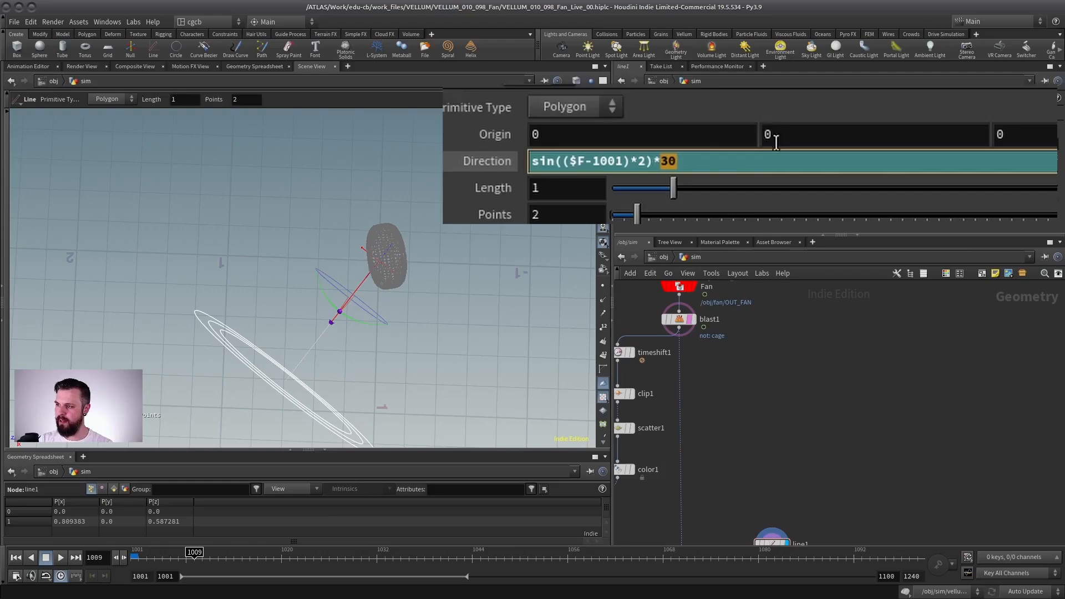
left_click_drag(214, 553, 520, 553)
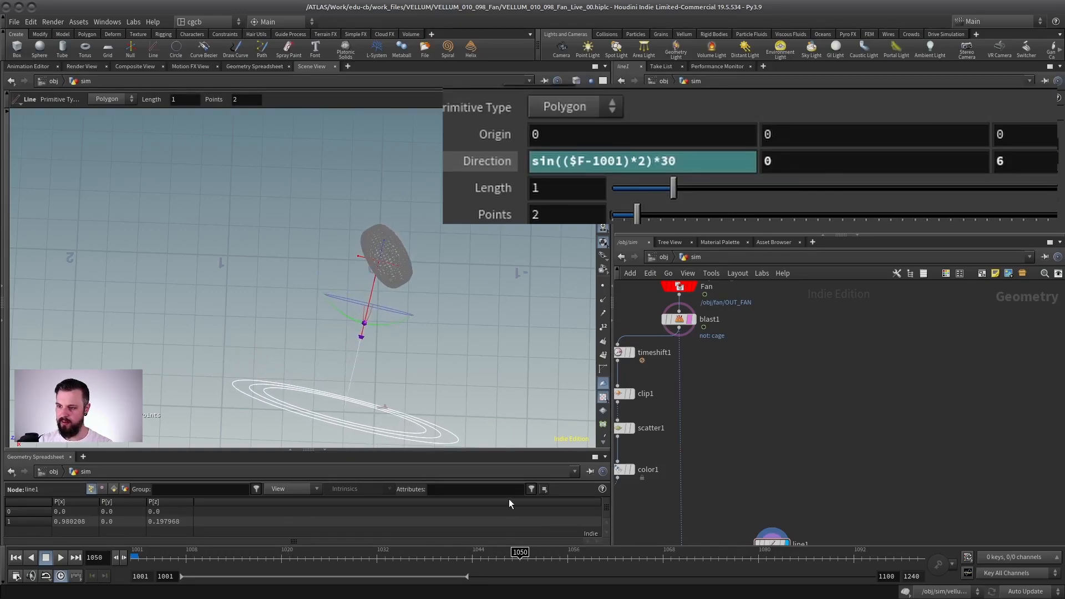
Step: Change line1's X direction expression to sin(($F-1001)*2)*4 and check the line against the cage
left_click(1049, 167)
key("ctrl+v")
key("shift+Left")
key("shift+Left")
key("shift+Left")
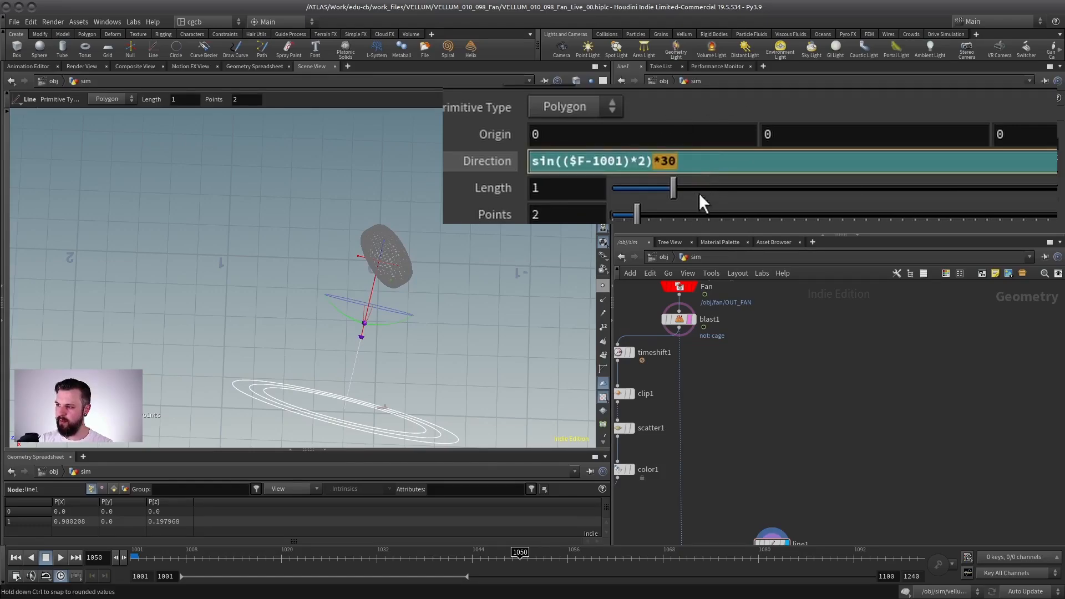
type("*4")
key("Return")
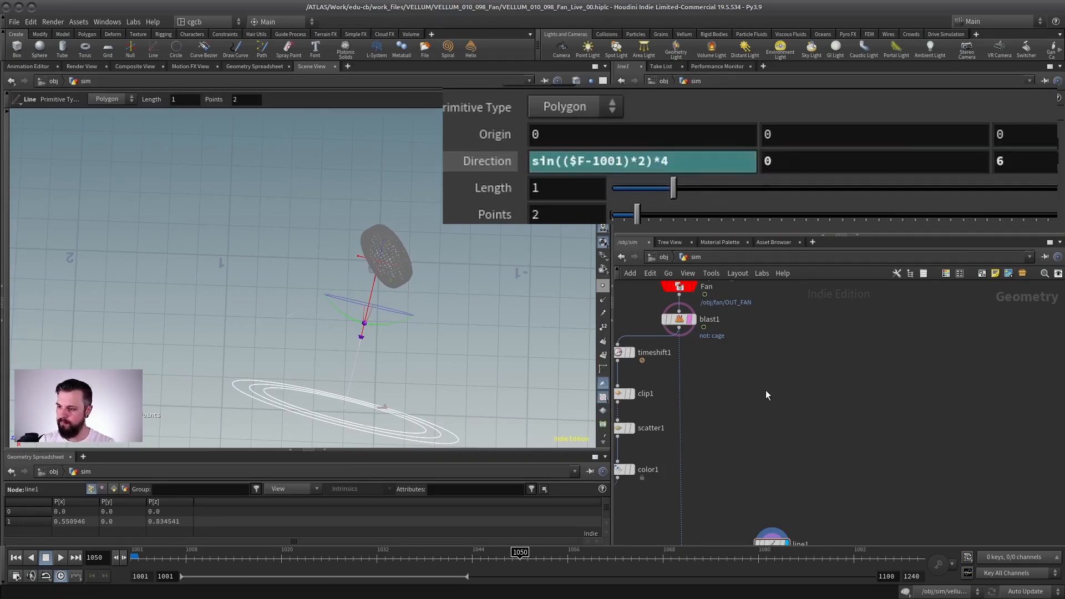
left_click_drag(497, 310, 331, 237, "alt")
key("Return")
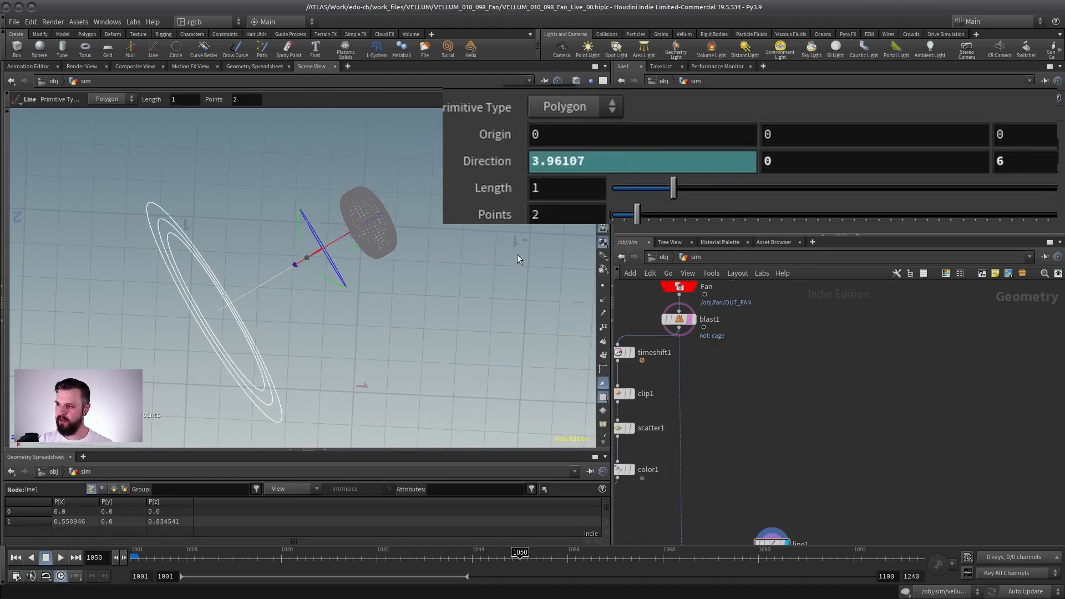
Step: Scrub to frame 1175 to check the line's direction against the cage's rotation
left_click_drag(481, 552, 866, 555)
key("space+h")
key("space+g")
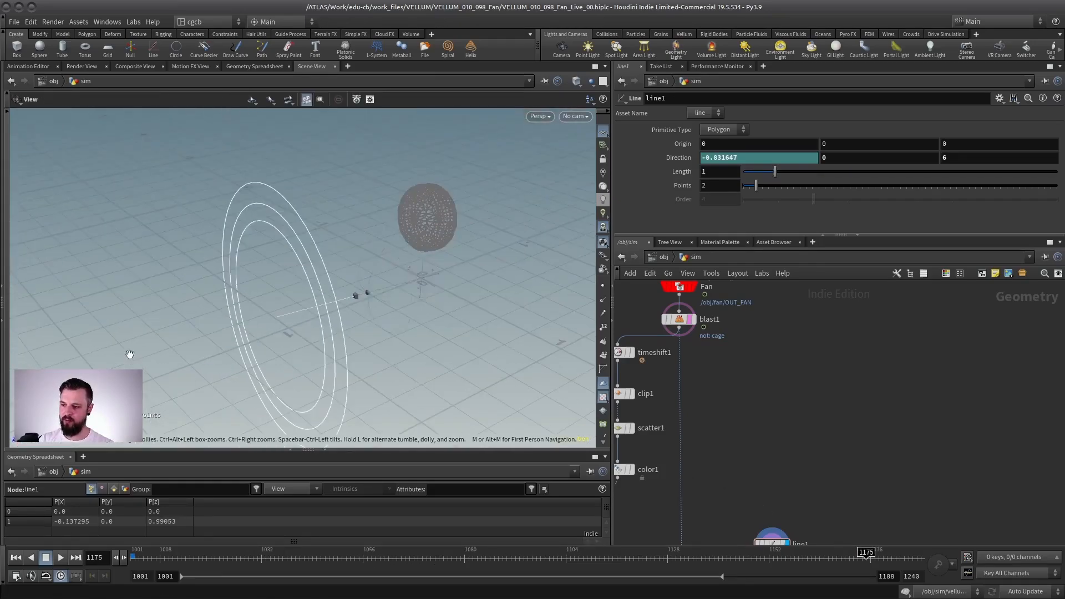
Step: Copy line1's Direction parameter for referencing
key("Return")
right_click(677, 158)
left_click(712, 234)
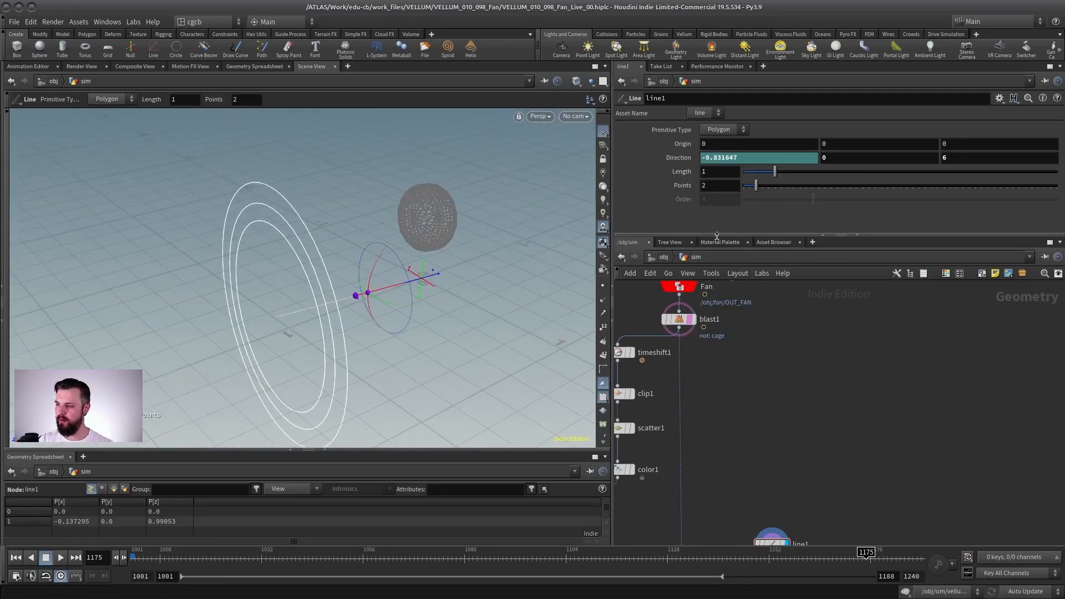
Step: In vellumsolver1's forces network, link popwind1's Wind Velocity to line1's Direction with relative references
middle_click_drag(721, 495, 799, 313)
middle_click_drag(675, 466, 661, 386)
double_click(738, 420)
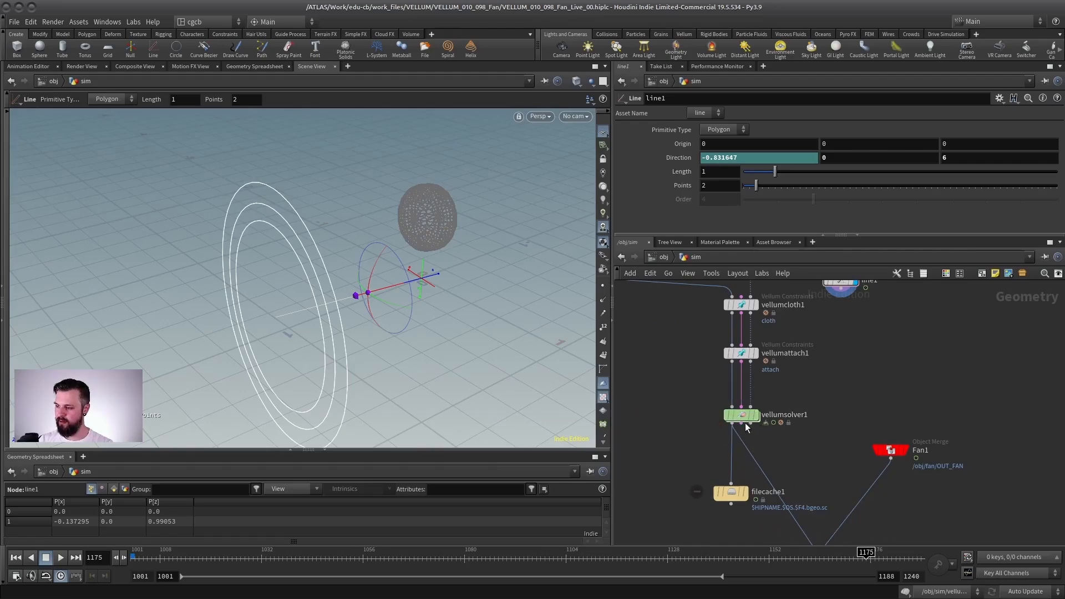
key("ctrl+Up")
scroll(840, 391, "down", 5)
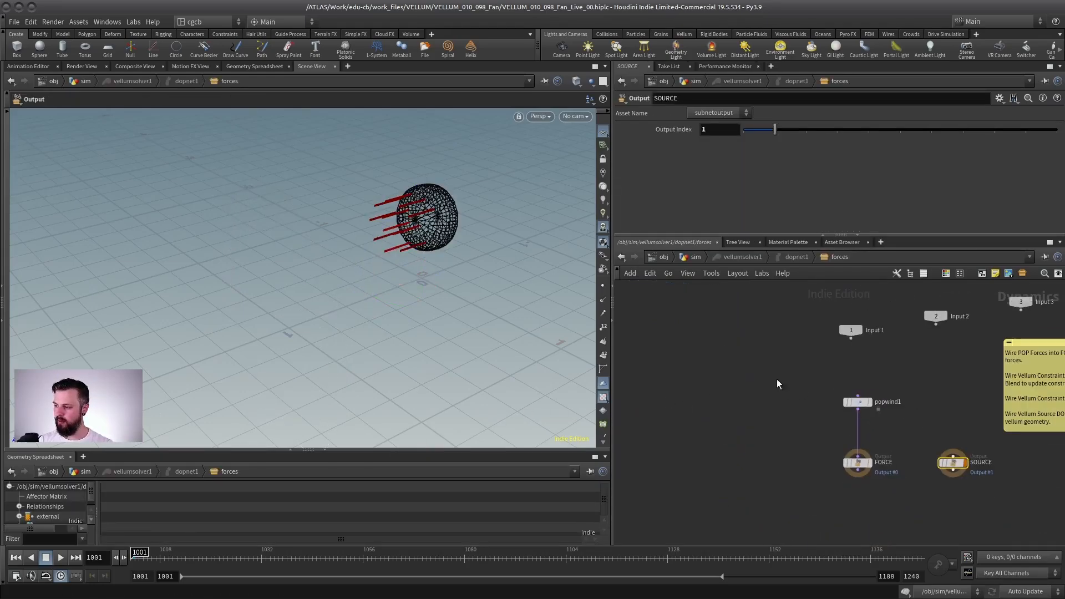
scroll(843, 378, "up", 4)
middle_click_drag(854, 377, 754, 369)
left_click(751, 412)
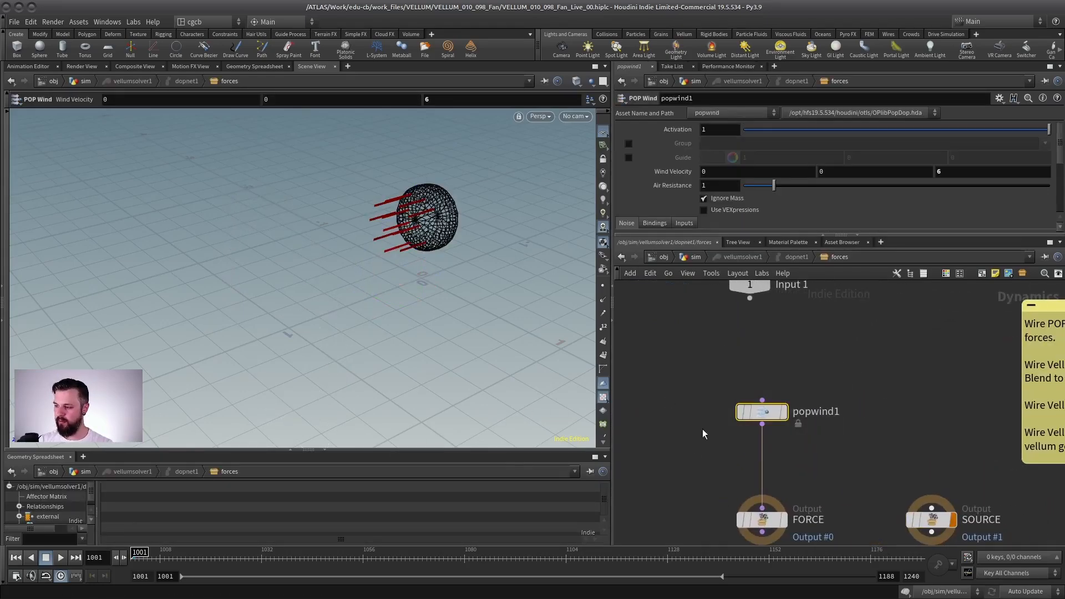
right_click(674, 171)
left_click(714, 283)
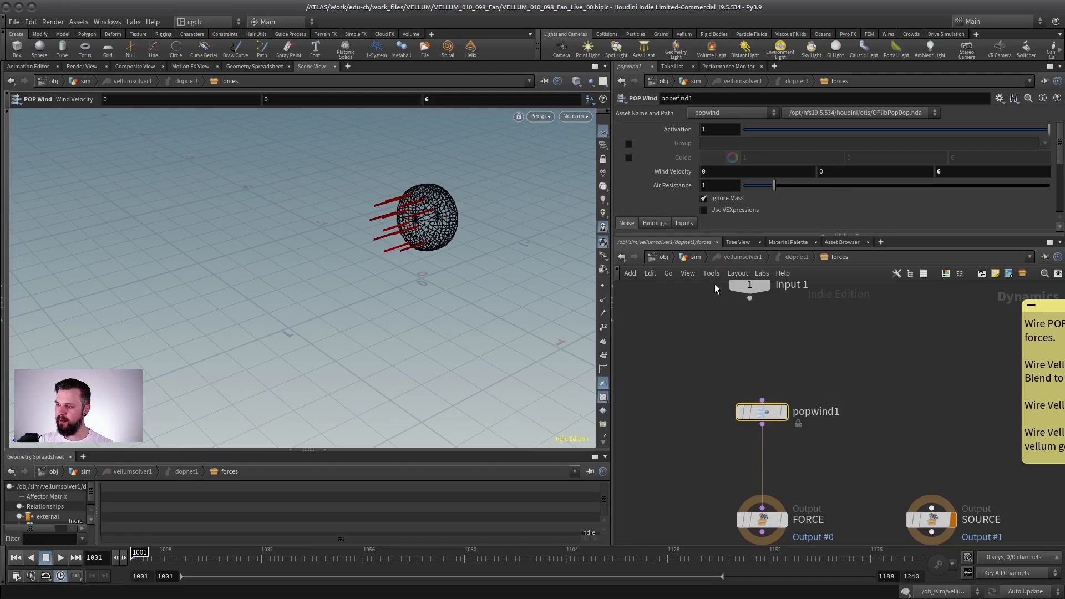
left_click(672, 172)
Step: Play the simulation and view it from above to check how the strips follow the rotating cage
left_click(61, 558)
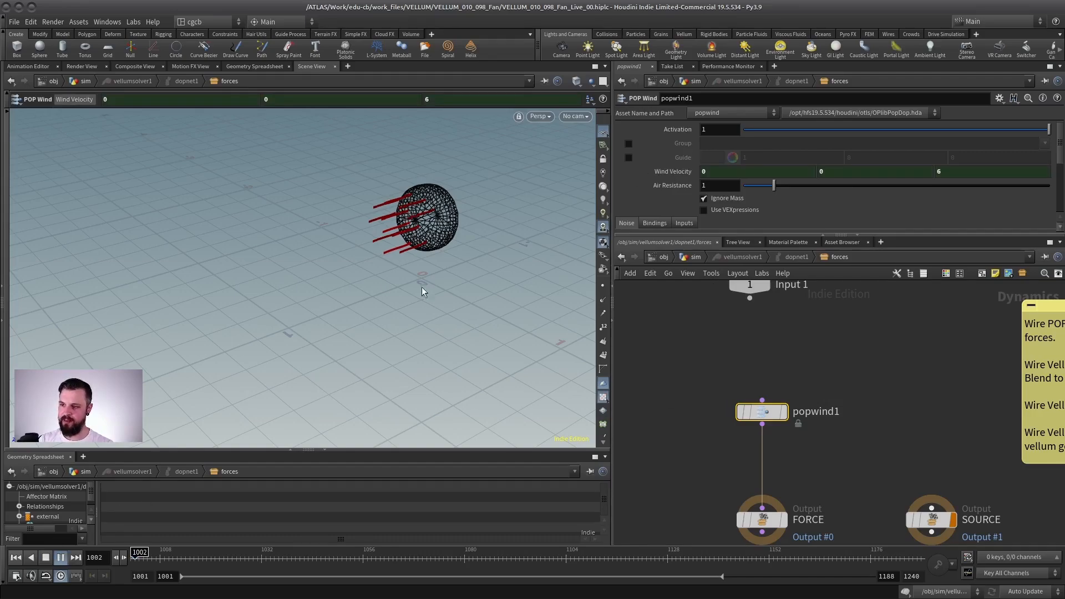
left_click(47, 558)
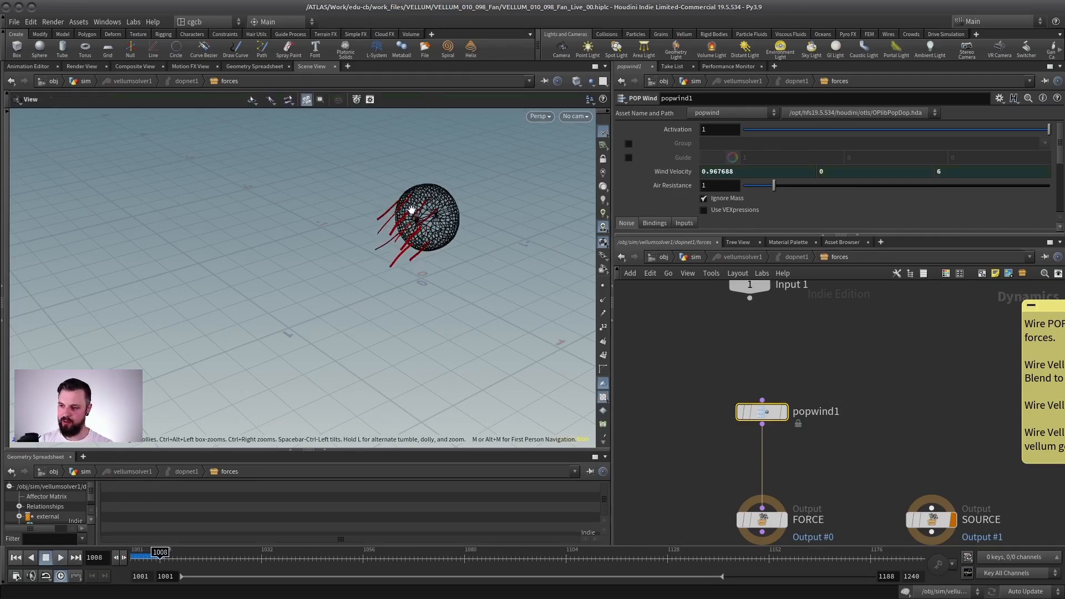
left_click_drag(411, 211, 344, 311, "alt")
middle_click_drag(400, 234, 311, 303, "alt")
left_click_drag(311, 303, 294, 272, "alt")
key("Return")
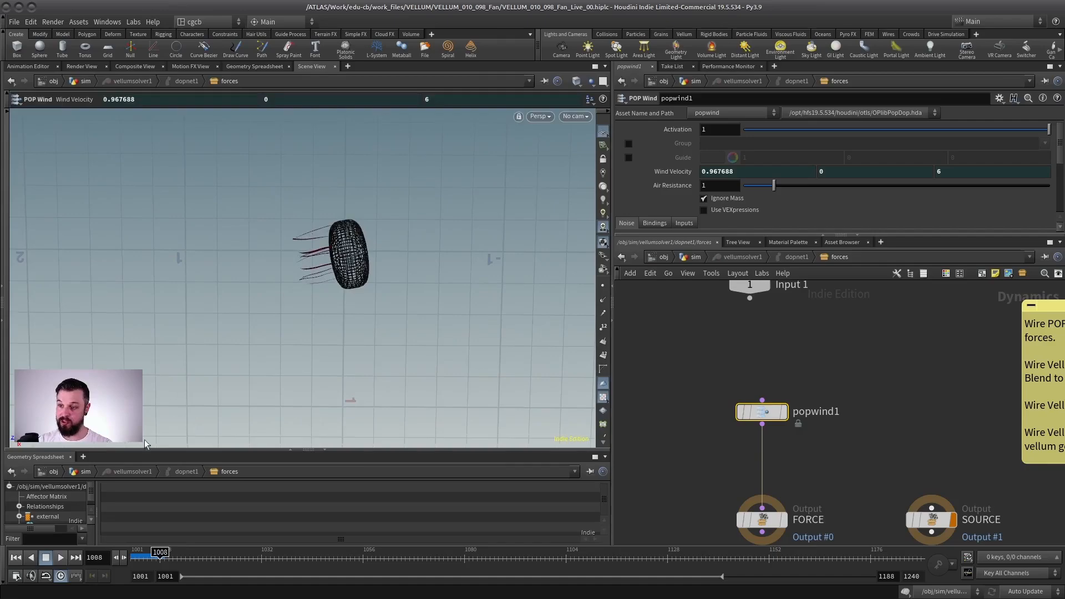
left_click(61, 557)
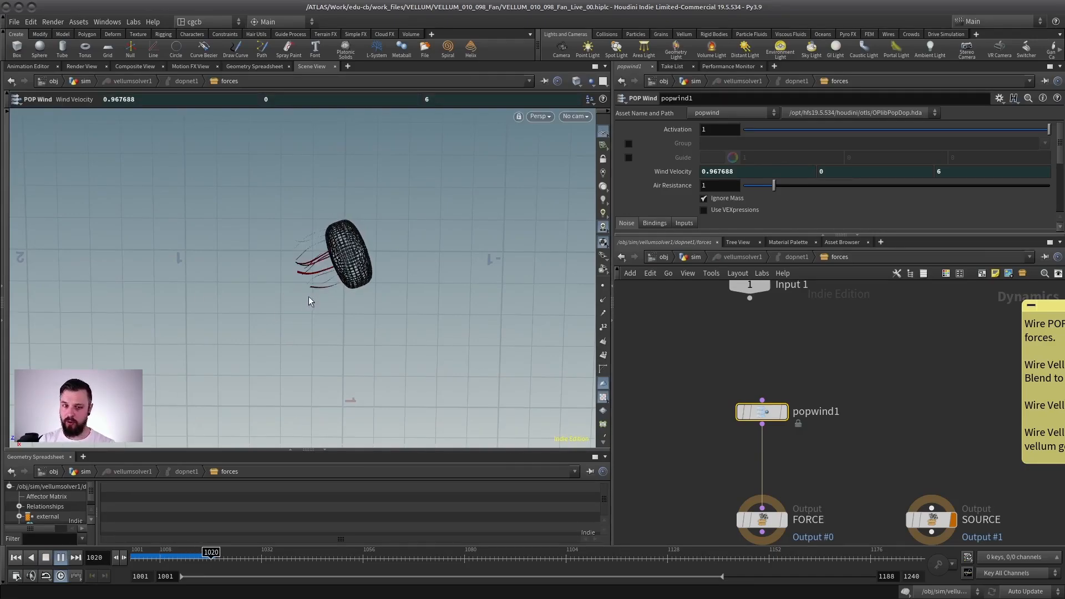
left_click(60, 558)
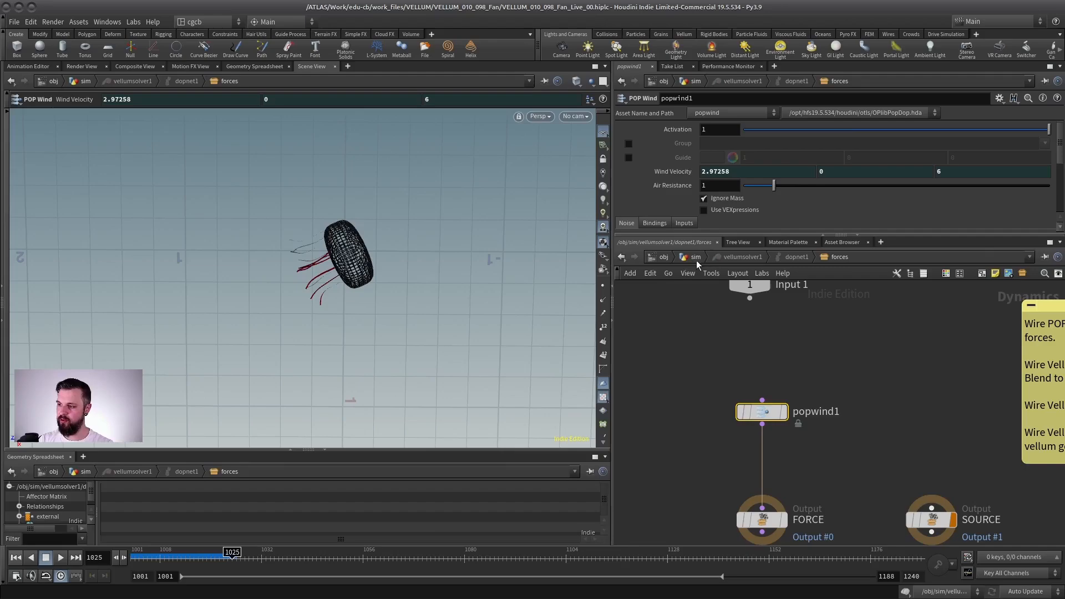
Step: Return to the sim network and place the line1 node beside vellumcloth1
left_click(696, 257)
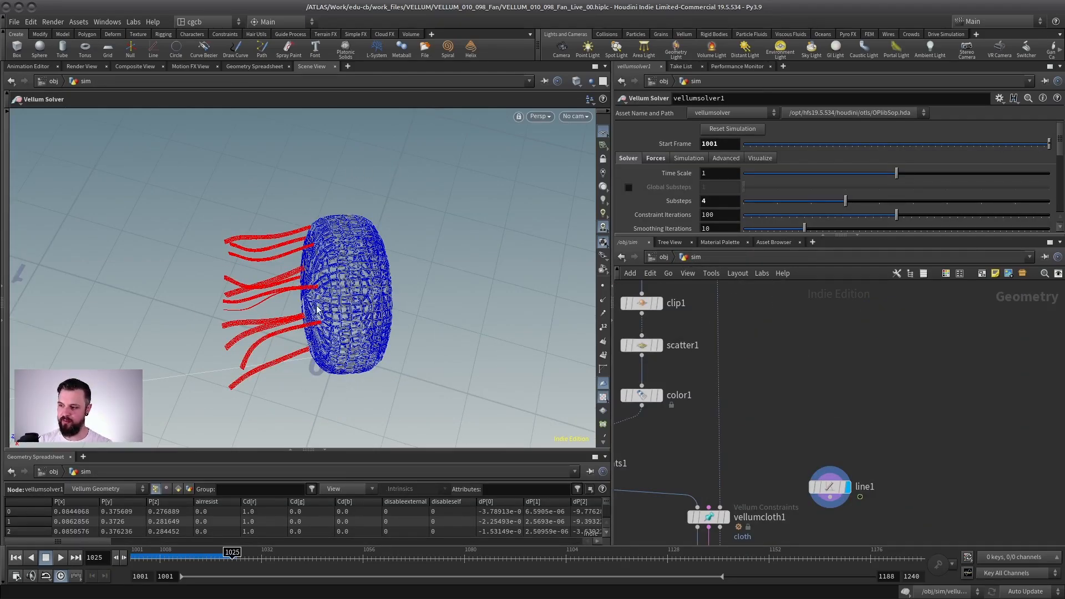
left_click_drag(404, 279, 182, 321, "alt")
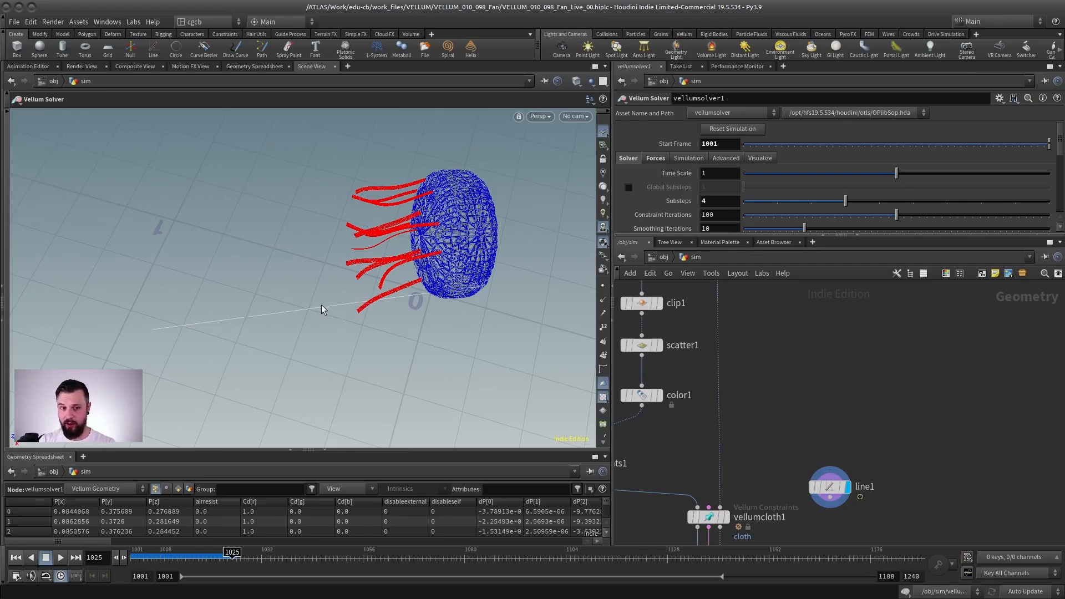
middle_click_drag(798, 453, 836, 406)
left_click_drag(878, 444, 900, 468)
left_click(900, 469)
scroll(851, 392, "down", 2)
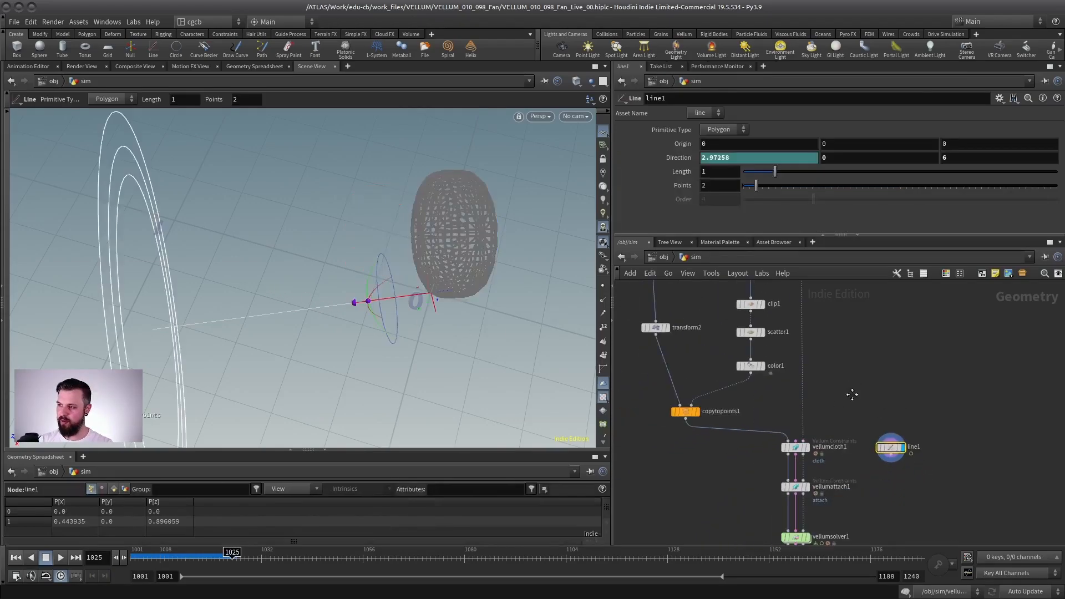